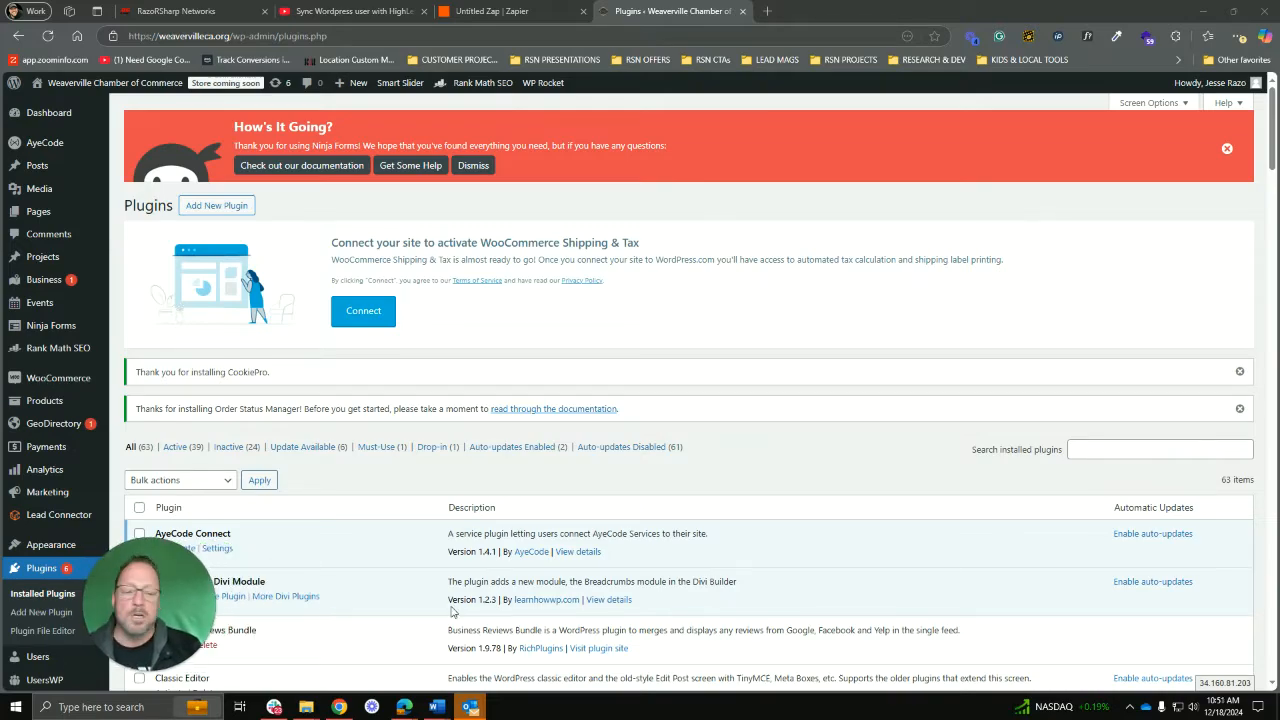
Step: Search the installed plugins list for 'zapier'
left_click(1102, 451)
type("z")
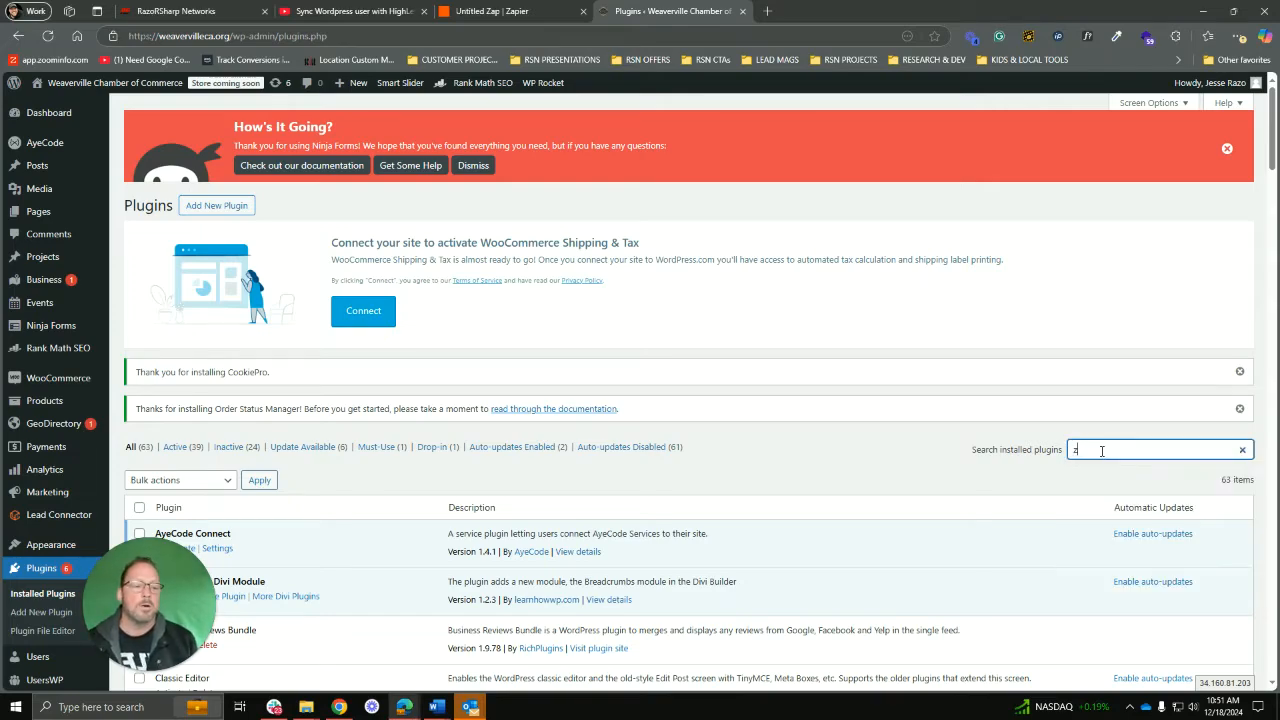
type("apier")
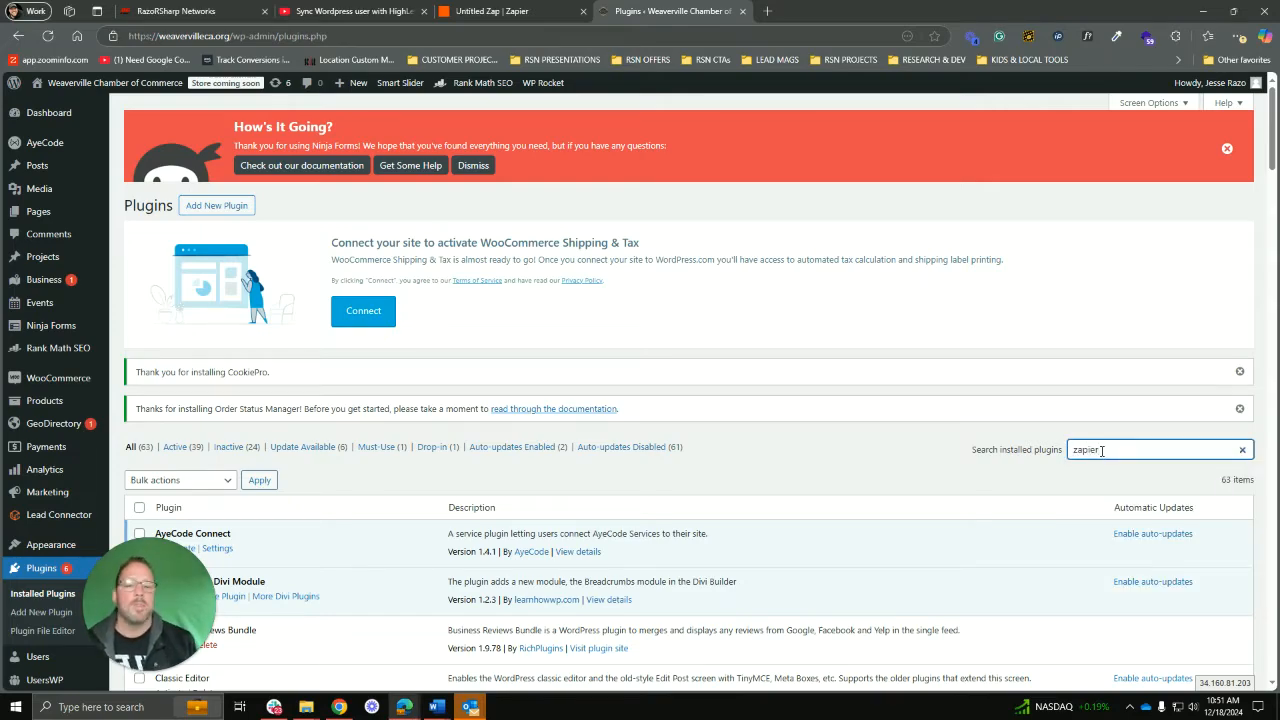
double_click(1105, 452)
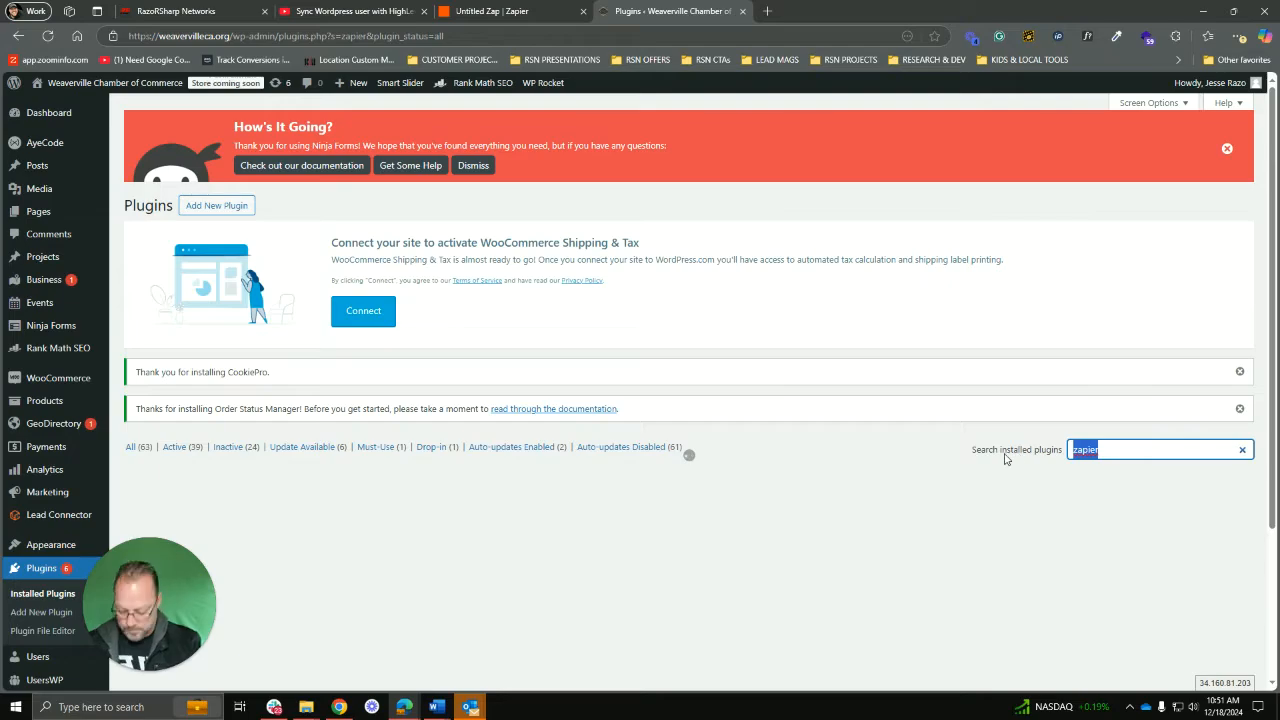
Step: Install and activate Zapier for WordPress from the plugin directory
left_click(205, 209)
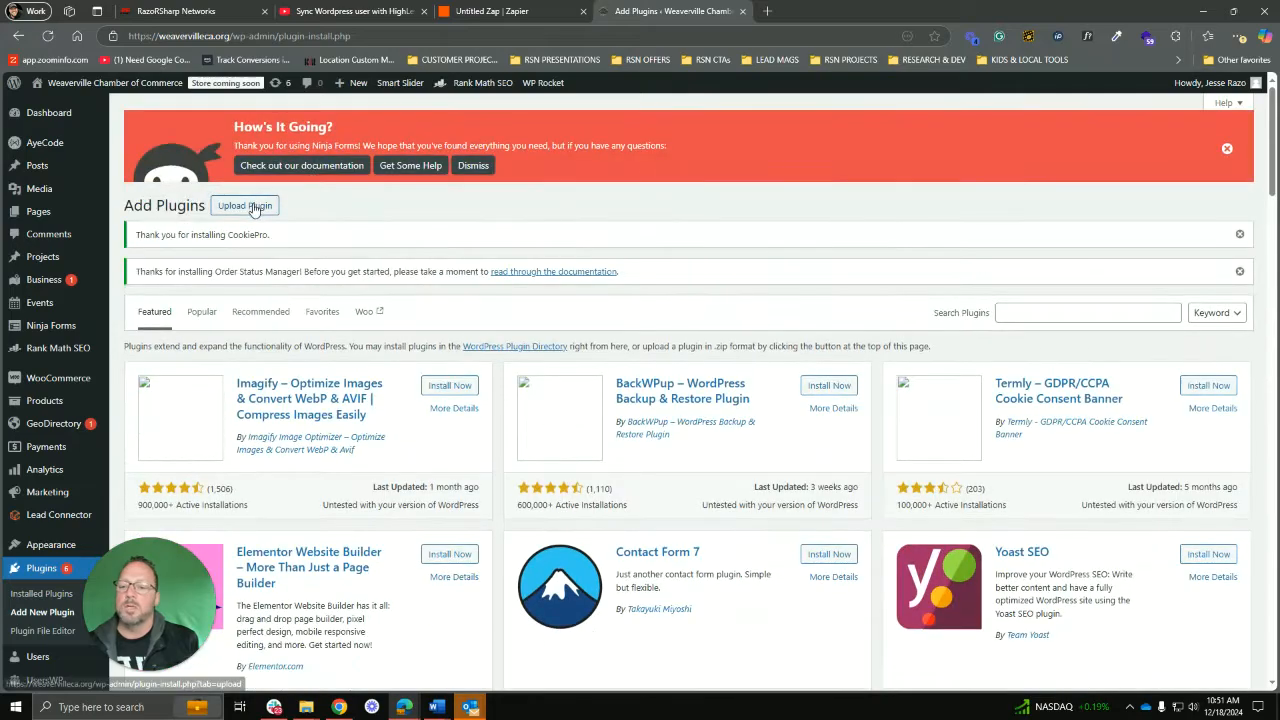
left_click(1030, 313)
type("zapier")
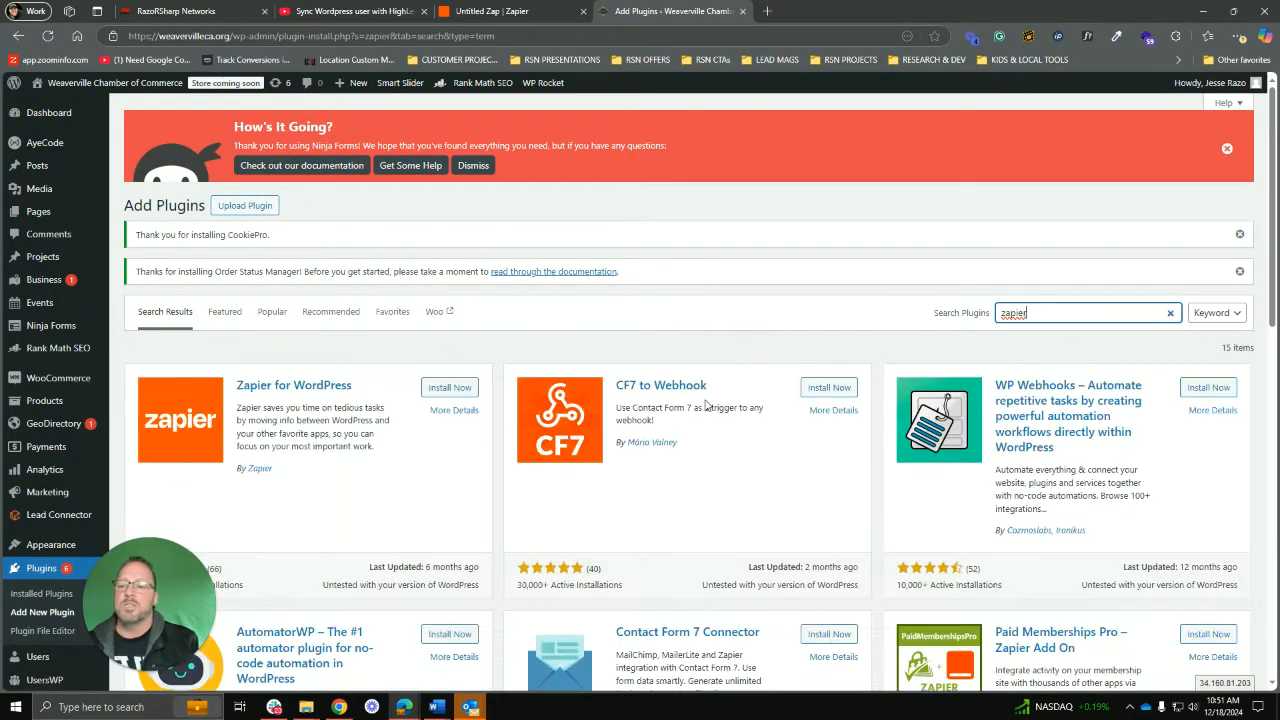
left_click(447, 388)
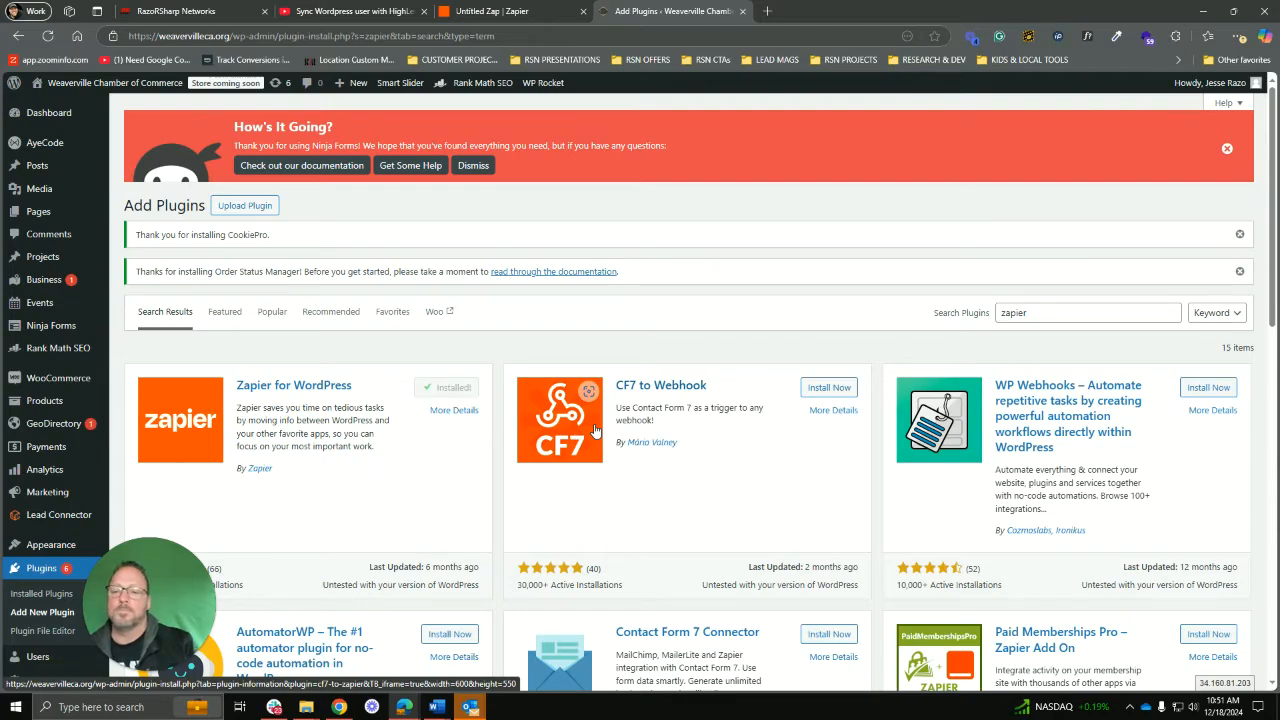
left_click(457, 388)
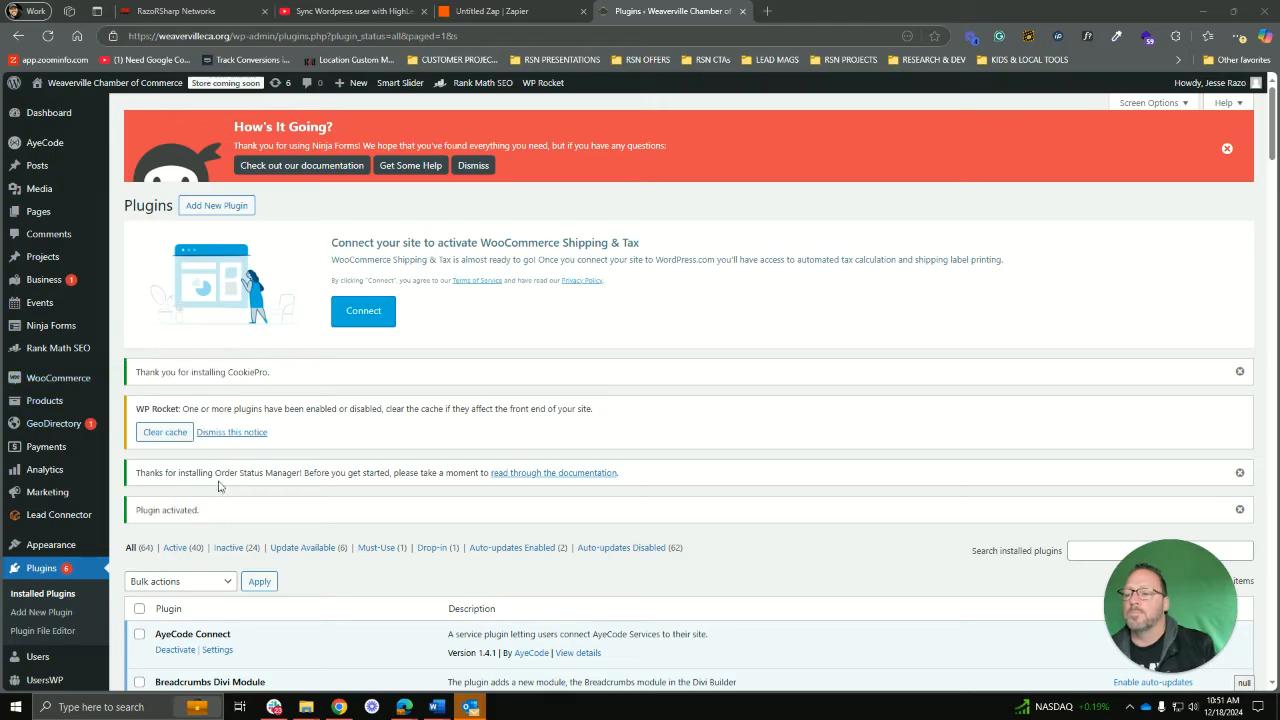
Step: Find Zapier for WordPress at the bottom of the Plugins list, then return to the draft Zap
scroll(400, 498, "down", 3)
scroll(420, 520, "down", 20)
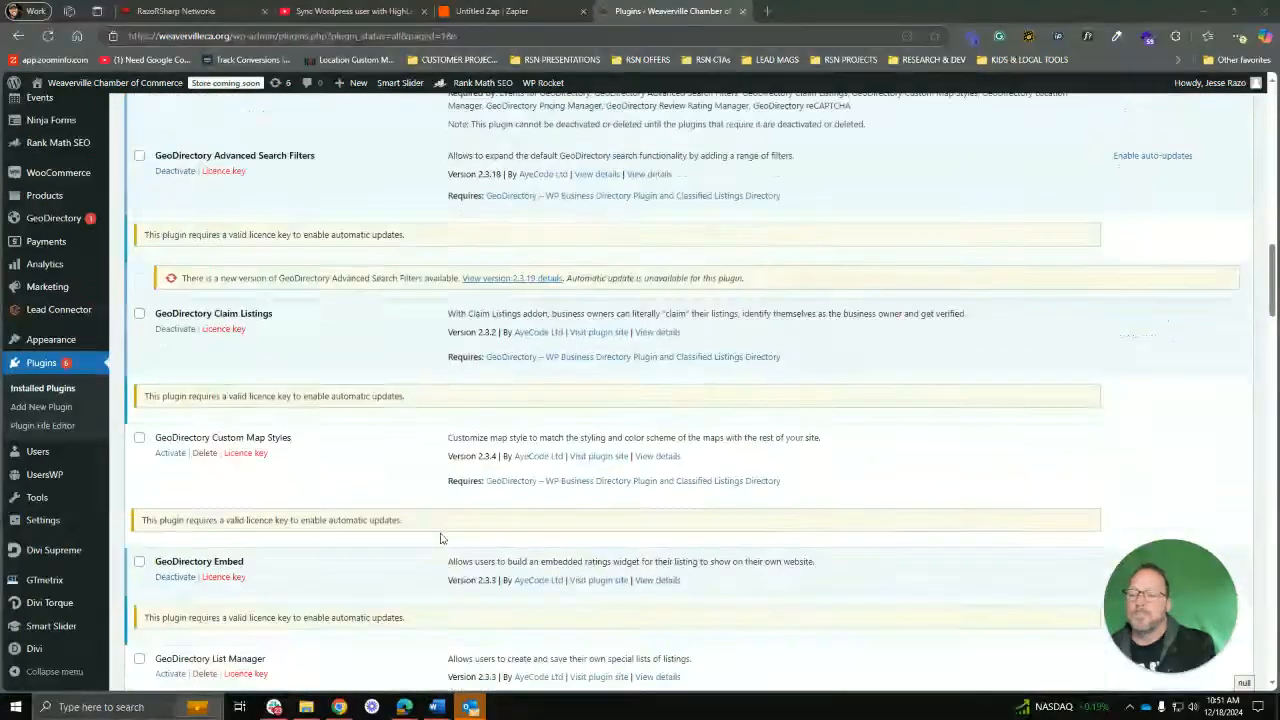
scroll(440, 538, "down", 20)
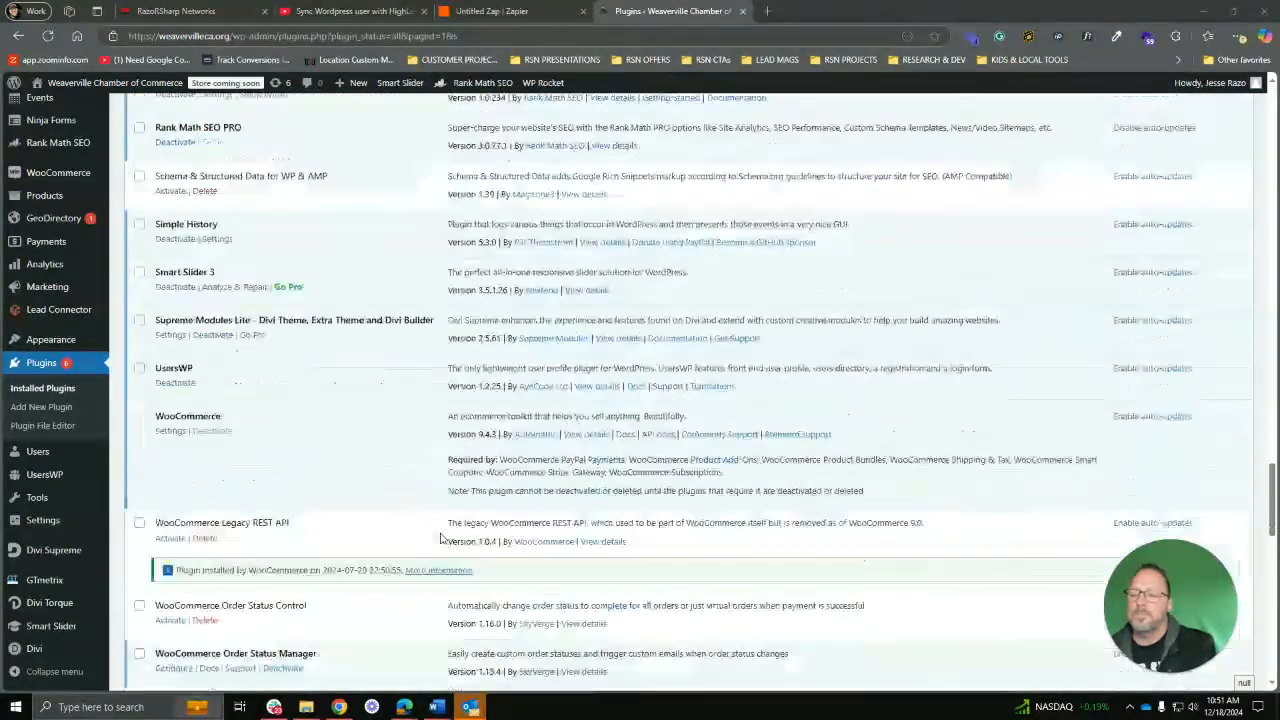
scroll(444, 538, "down", 5)
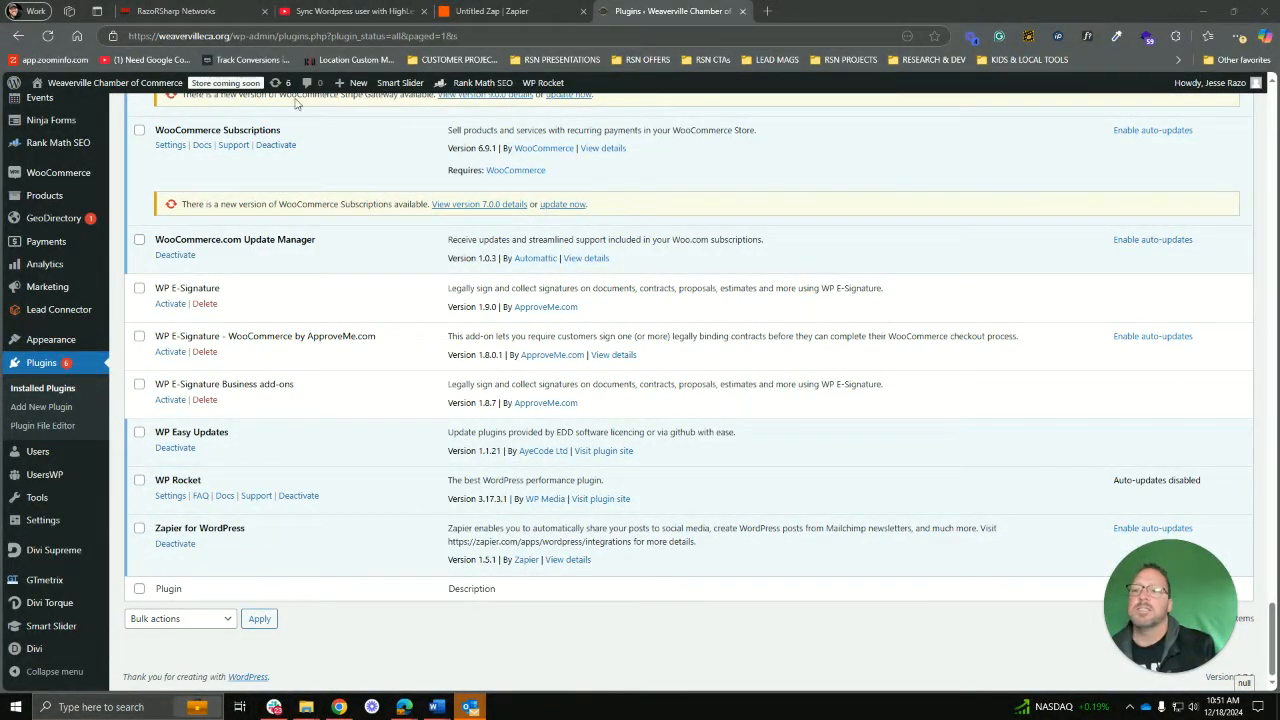
left_click(500, 12)
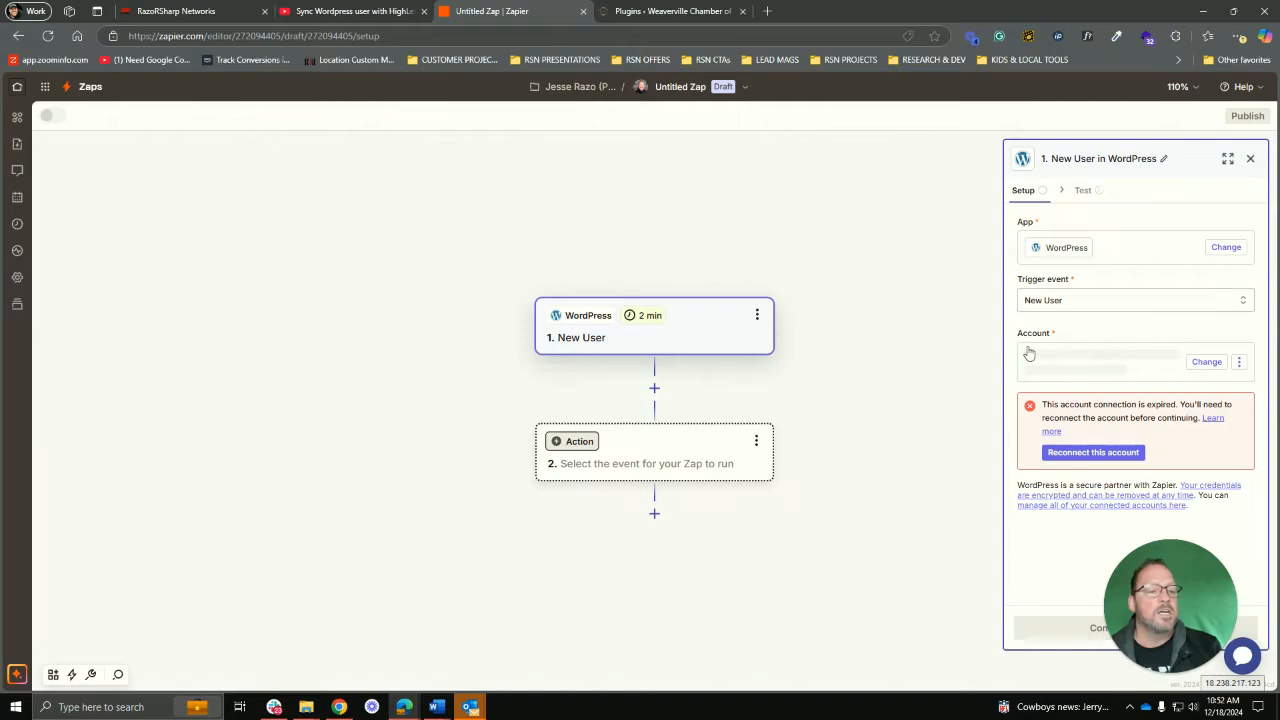
Step: Submit the WordPress Base URL, username and password in the reconnect form; authentication fails
left_click_drag(0, 300, 758, 109)
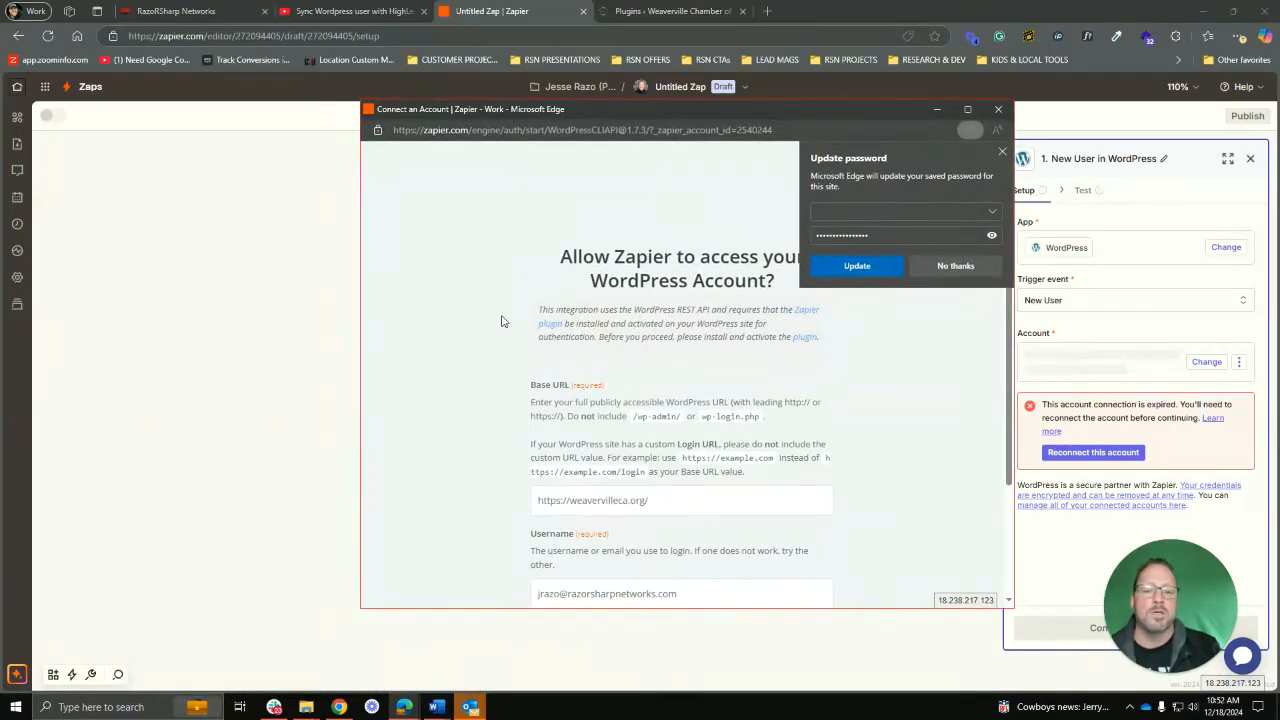
left_click(1002, 151)
scroll(580, 310, "down", 3)
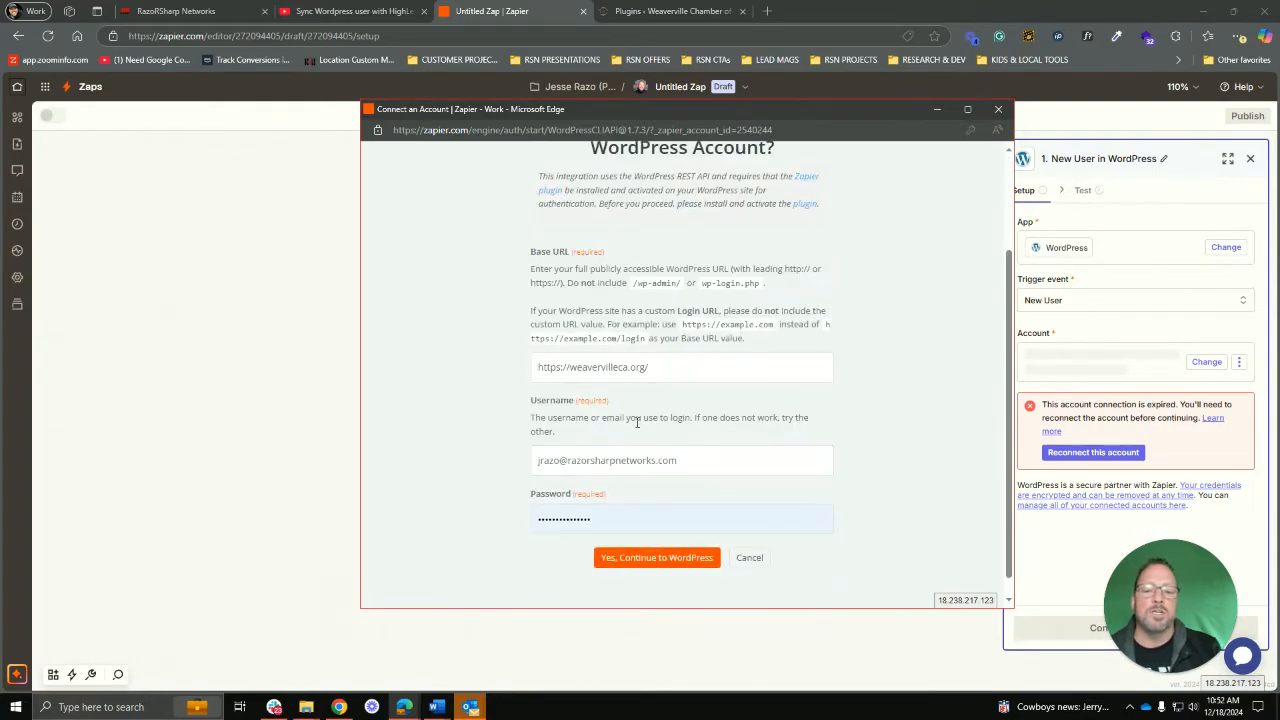
left_click_drag(666, 371, 555, 360)
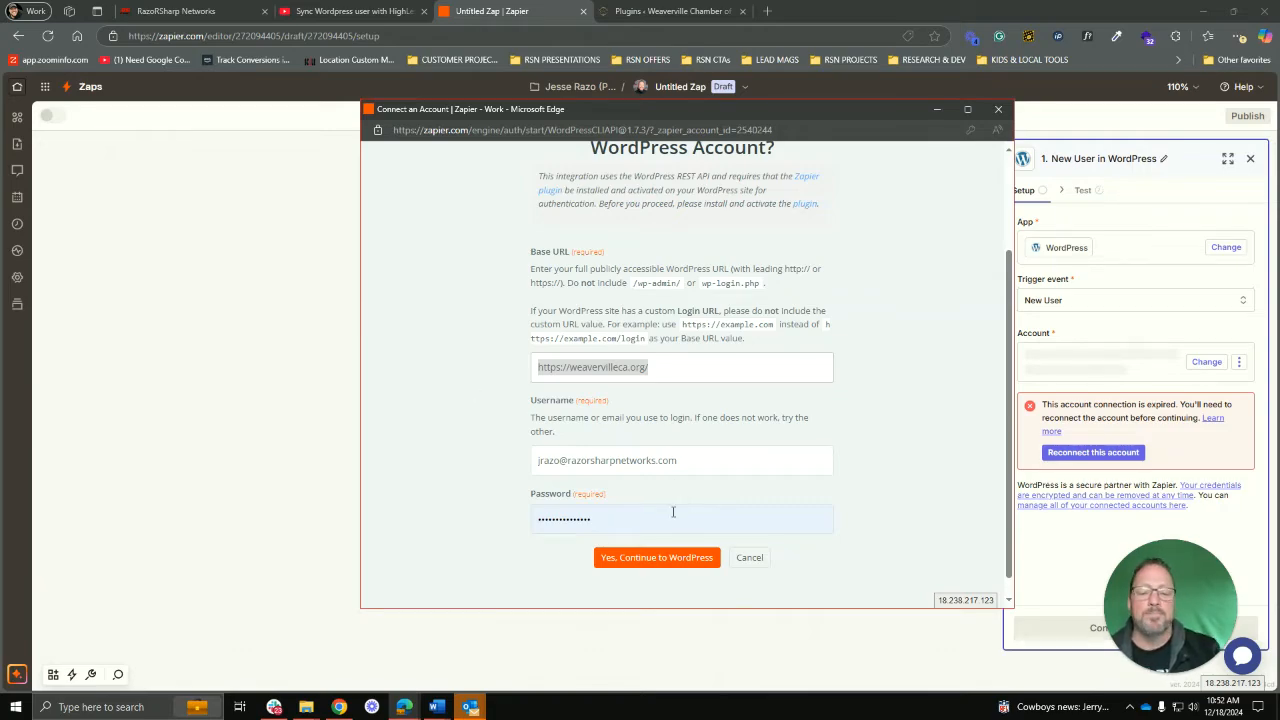
left_click(659, 565)
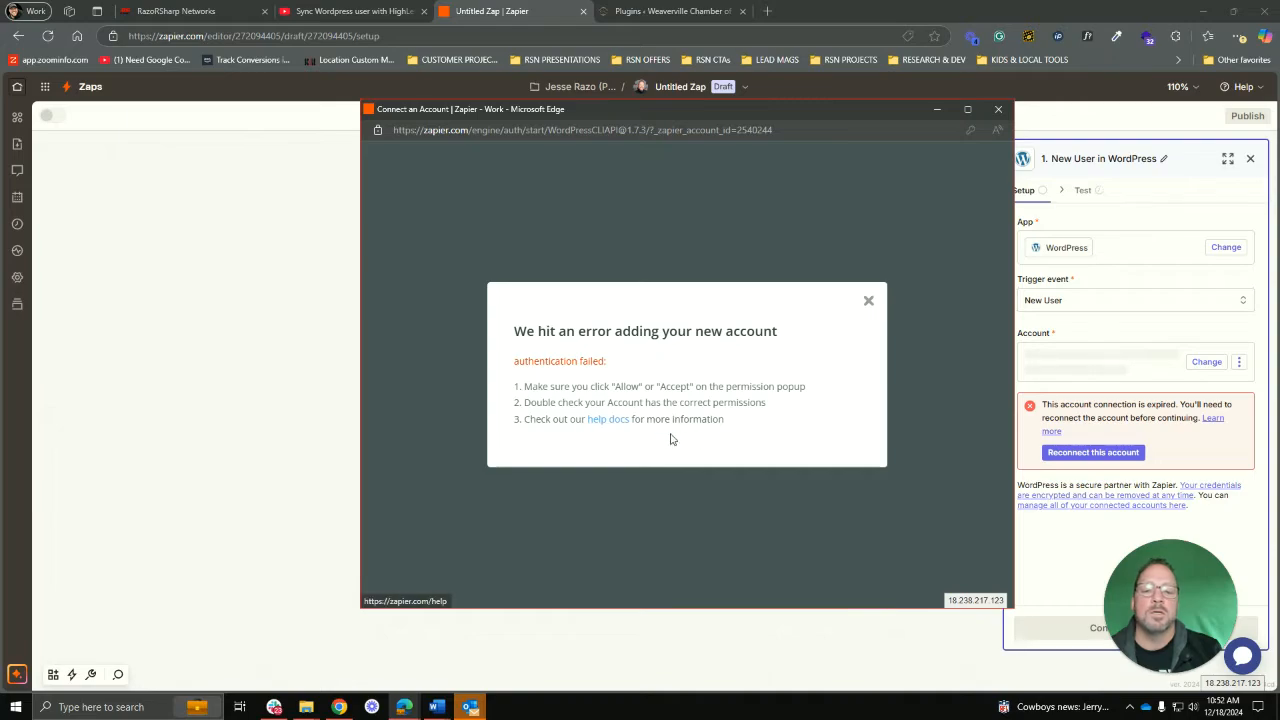
left_click(868, 301)
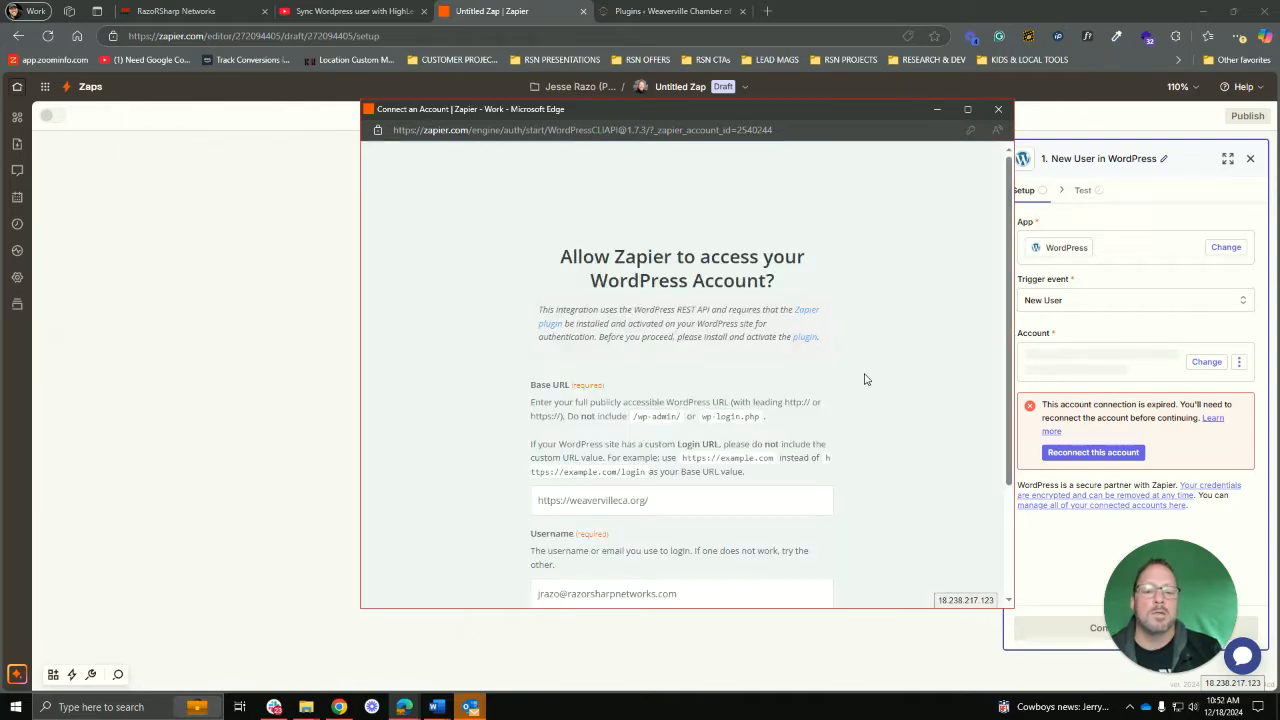
Step: Replace the WordPress password with the correct one and resubmit the connection
scroll(705, 485, "down", 3)
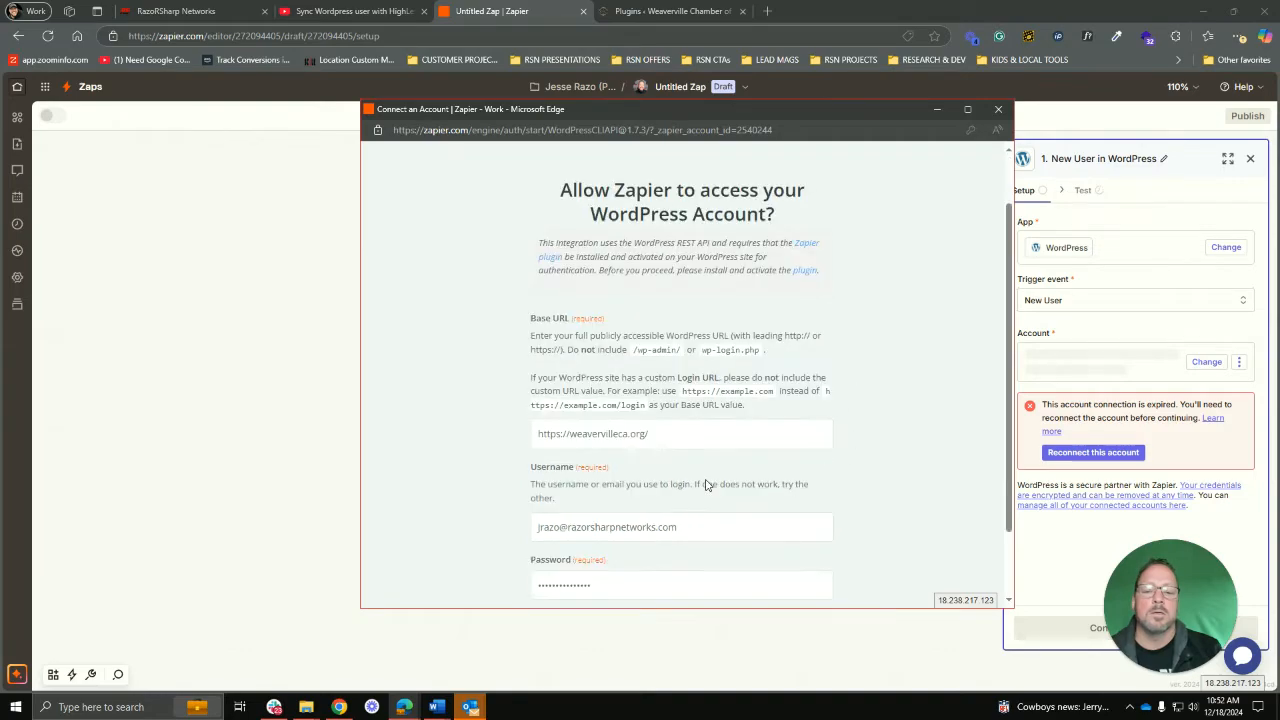
left_click(708, 498)
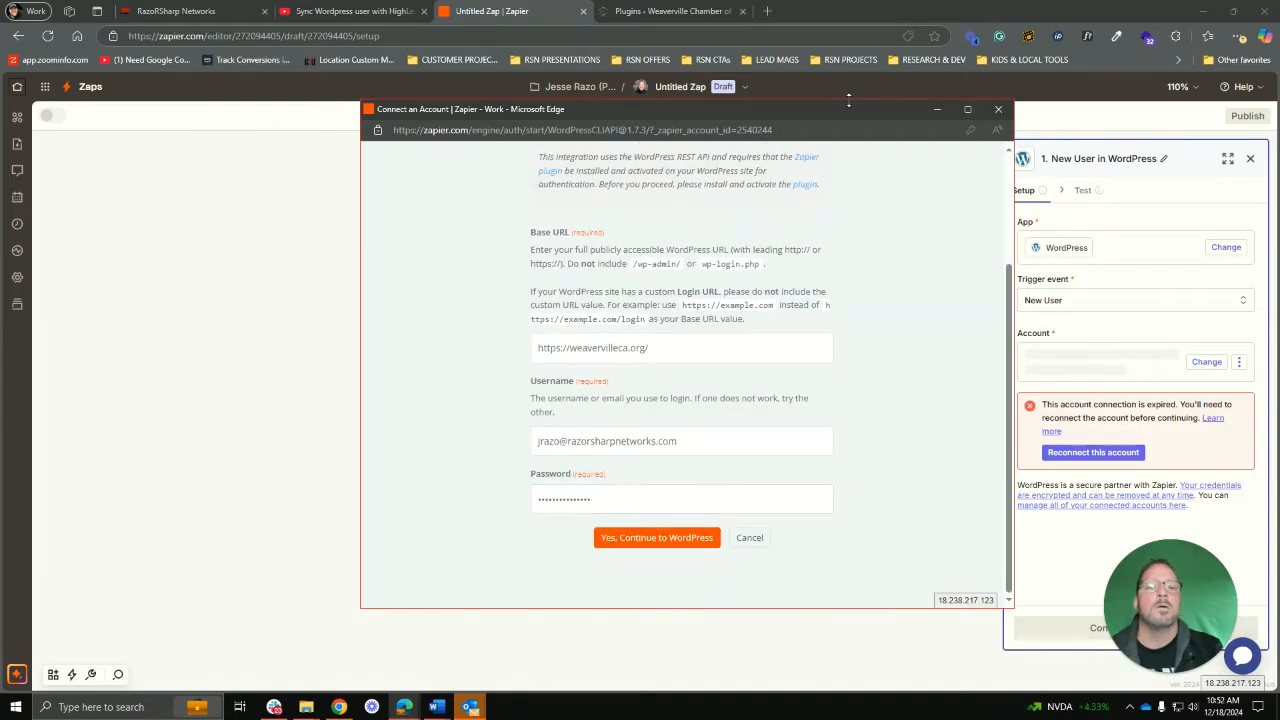
left_click(690, 13)
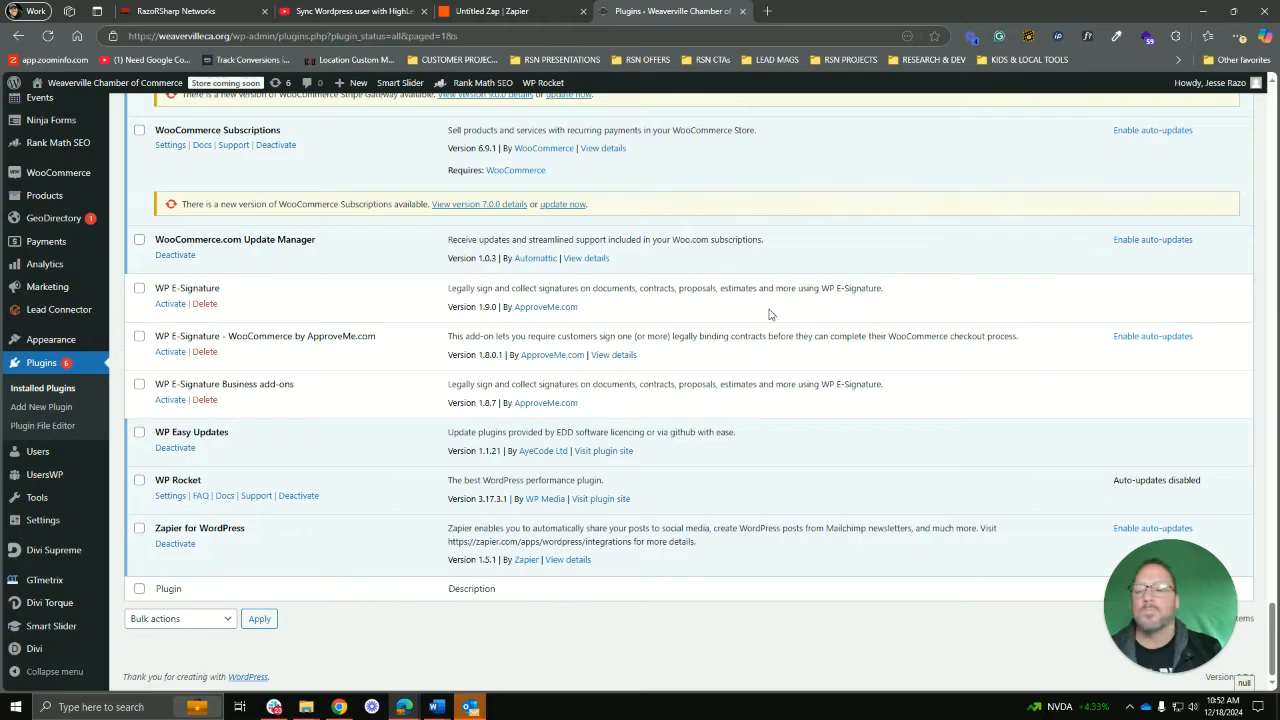
scroll(575, 335, "up", 5)
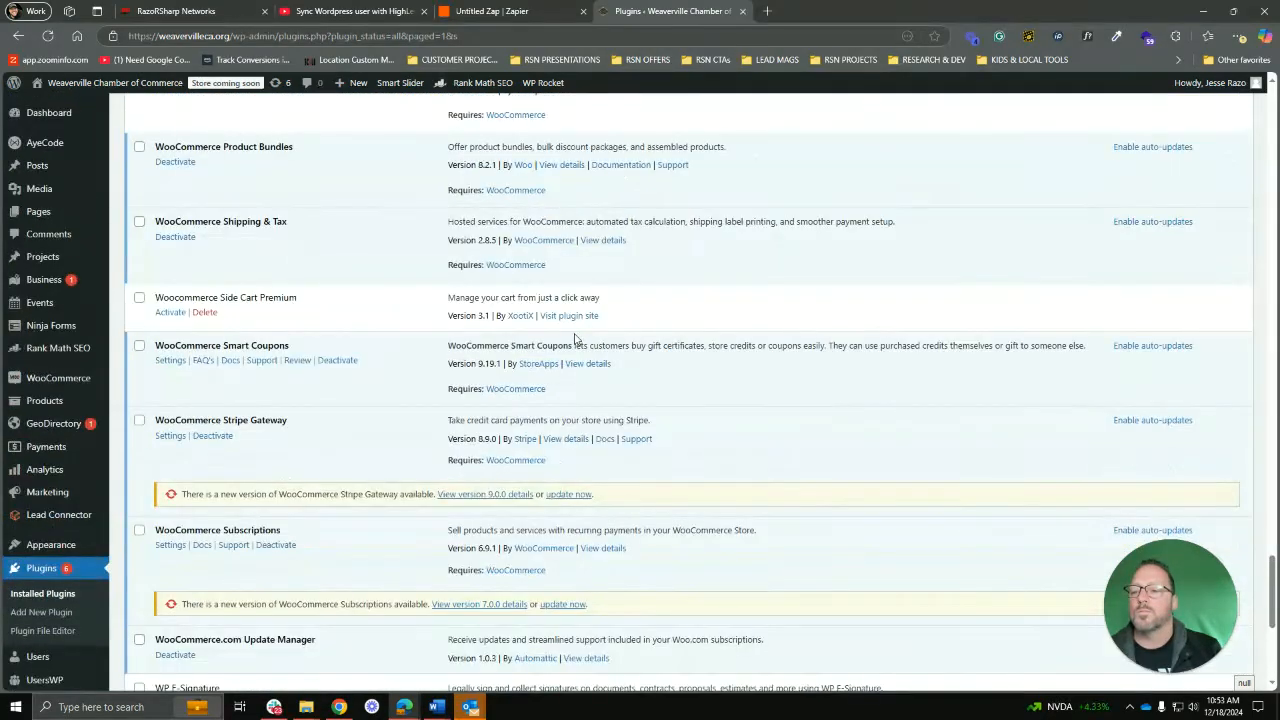
scroll(575, 338, "up", 2)
left_click(526, 10)
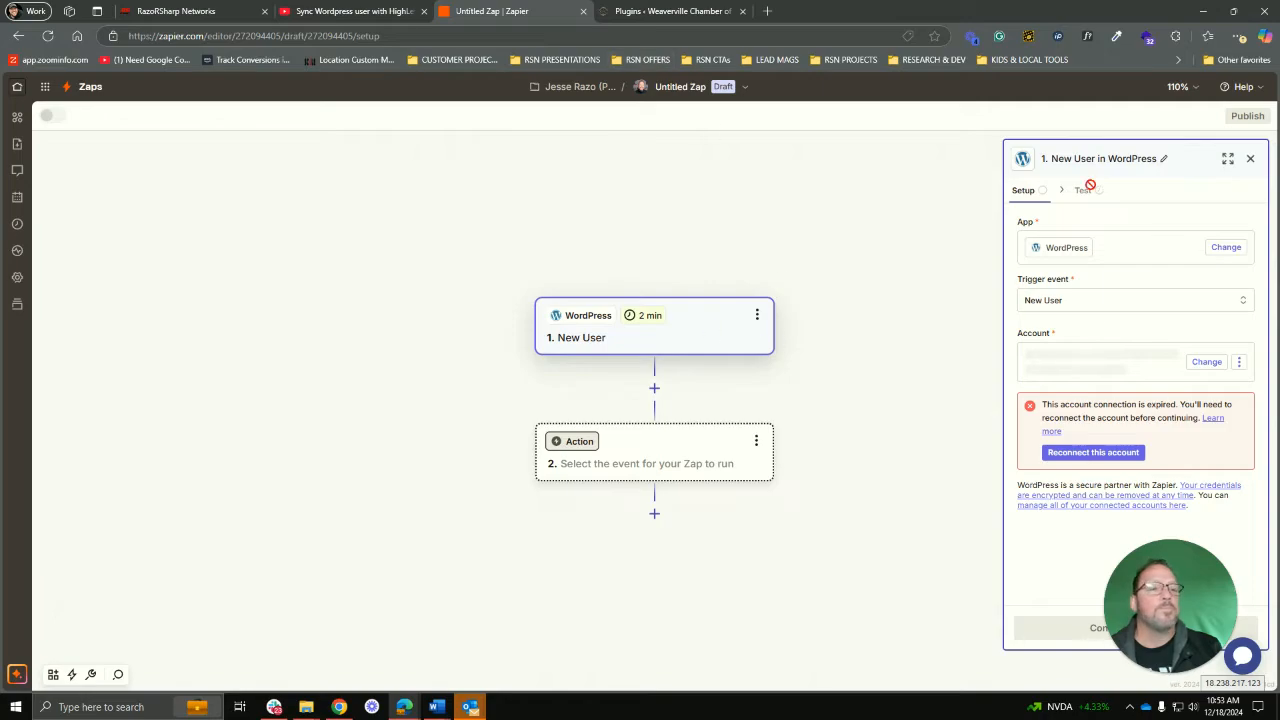
left_click_drag(798, 18, 867, 240)
left_click(727, 171)
left_click_drag(751, 500, 449, 474)
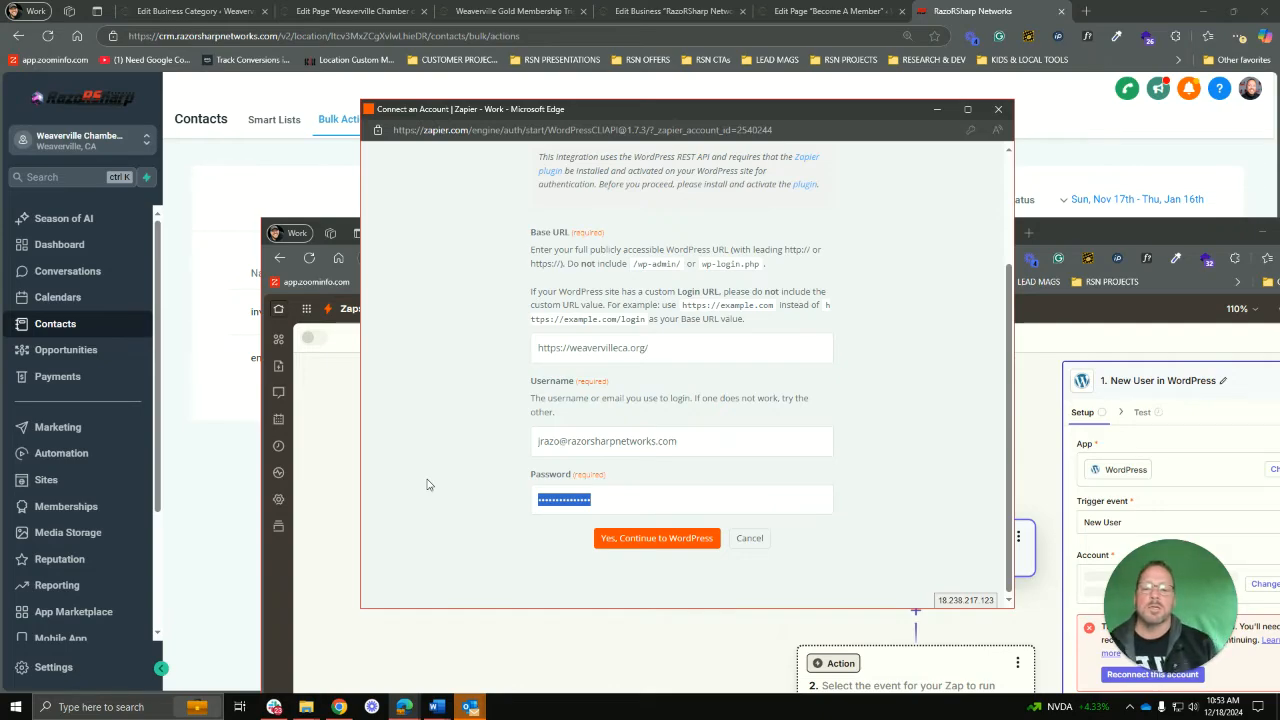
type("•••")
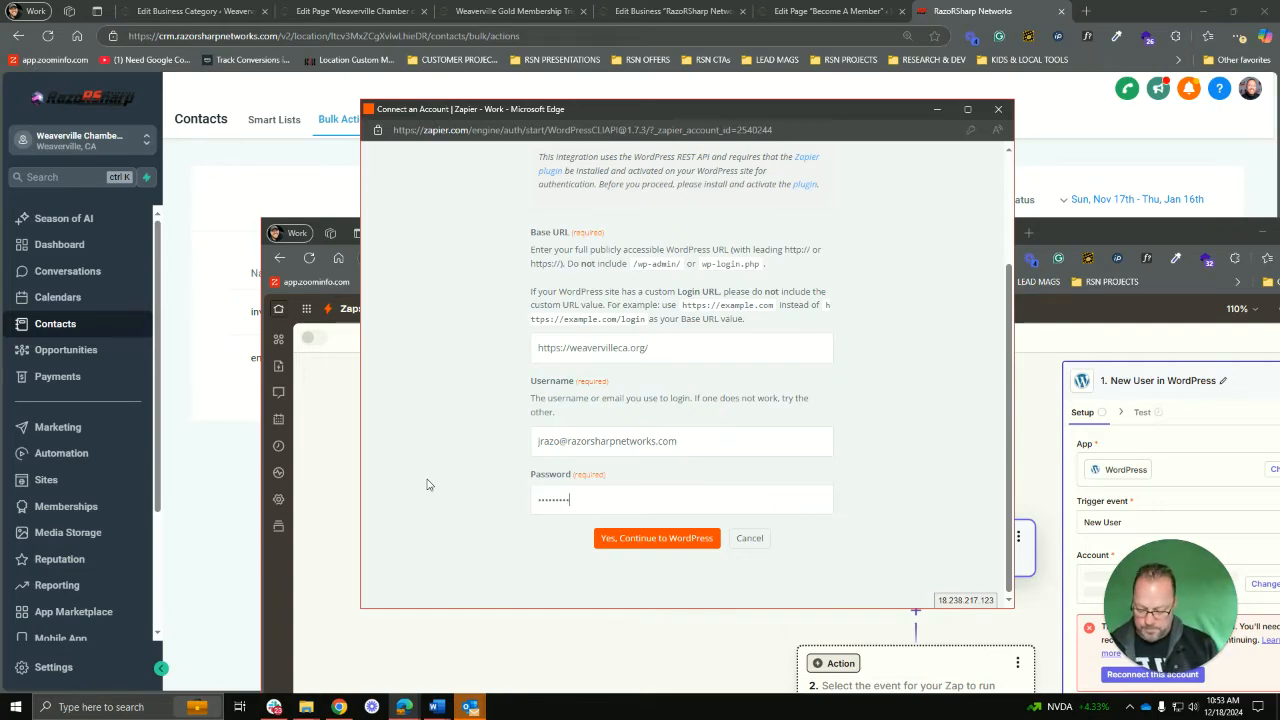
type("•")
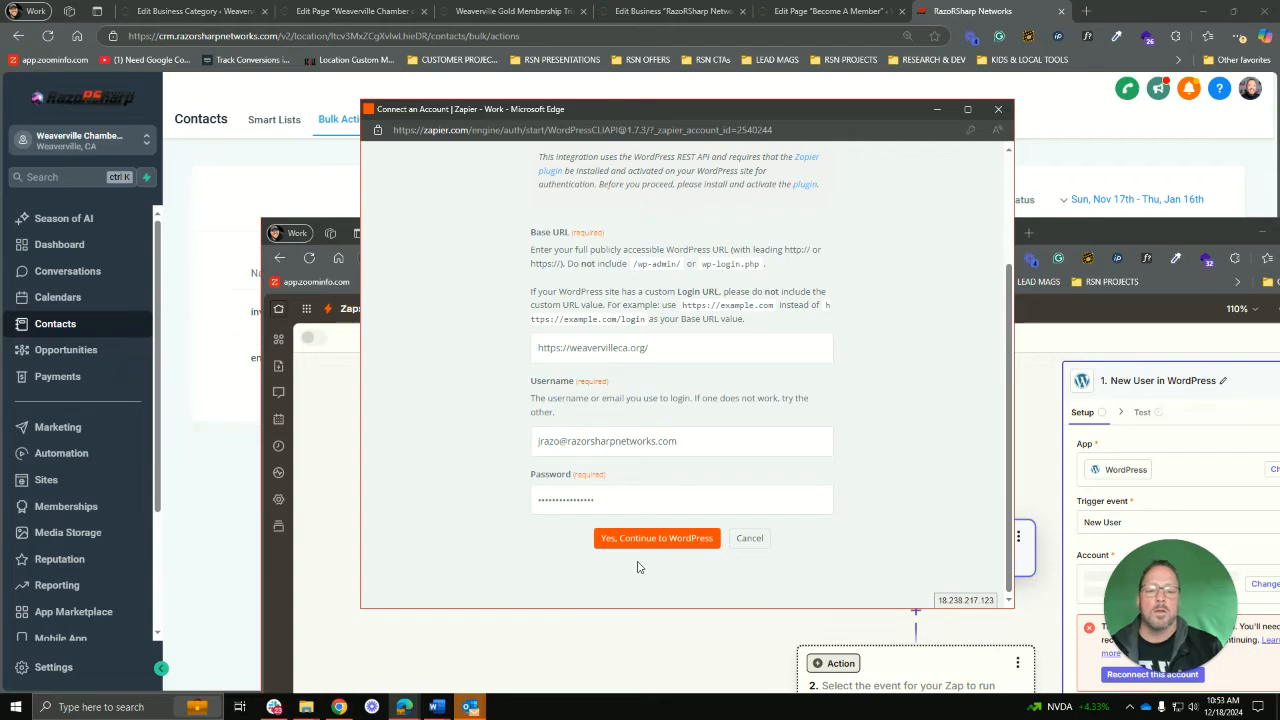
left_click(648, 544)
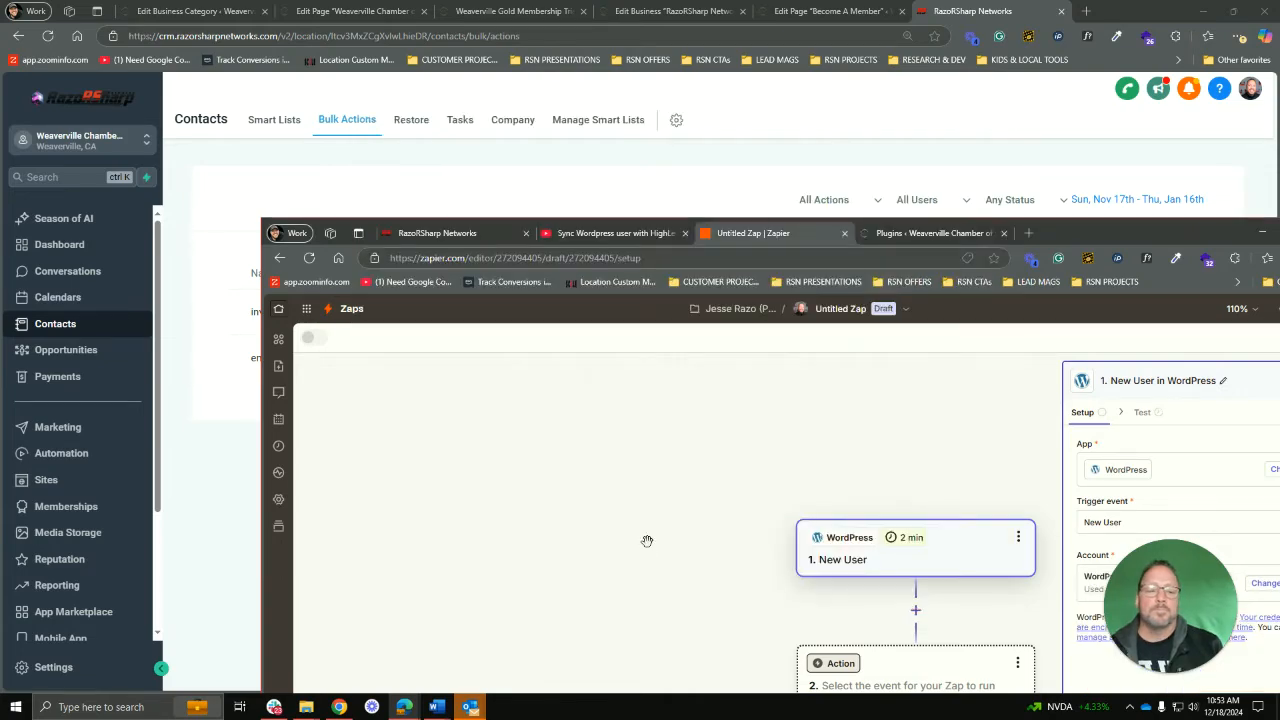
Step: Maximize Zapier and change the WordPress connection name to 'WCOC - WP Site'
left_click_drag(1104, 224, 939, 131)
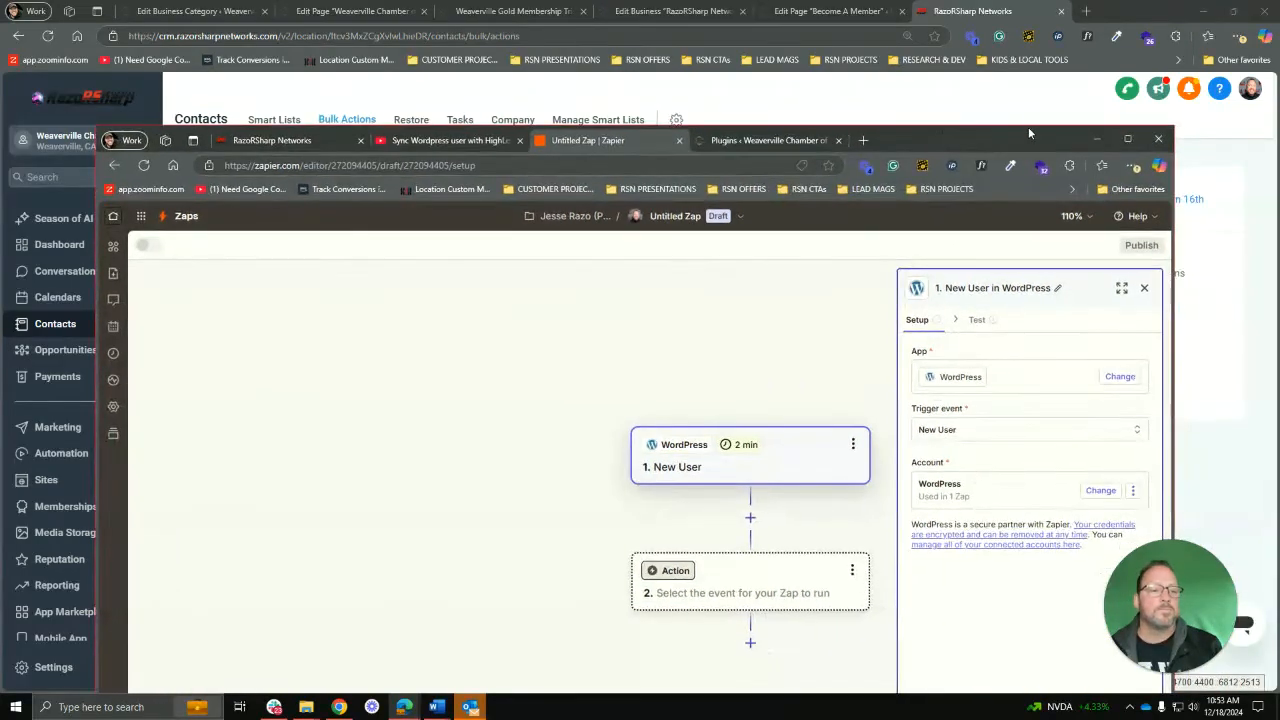
left_click(1127, 140)
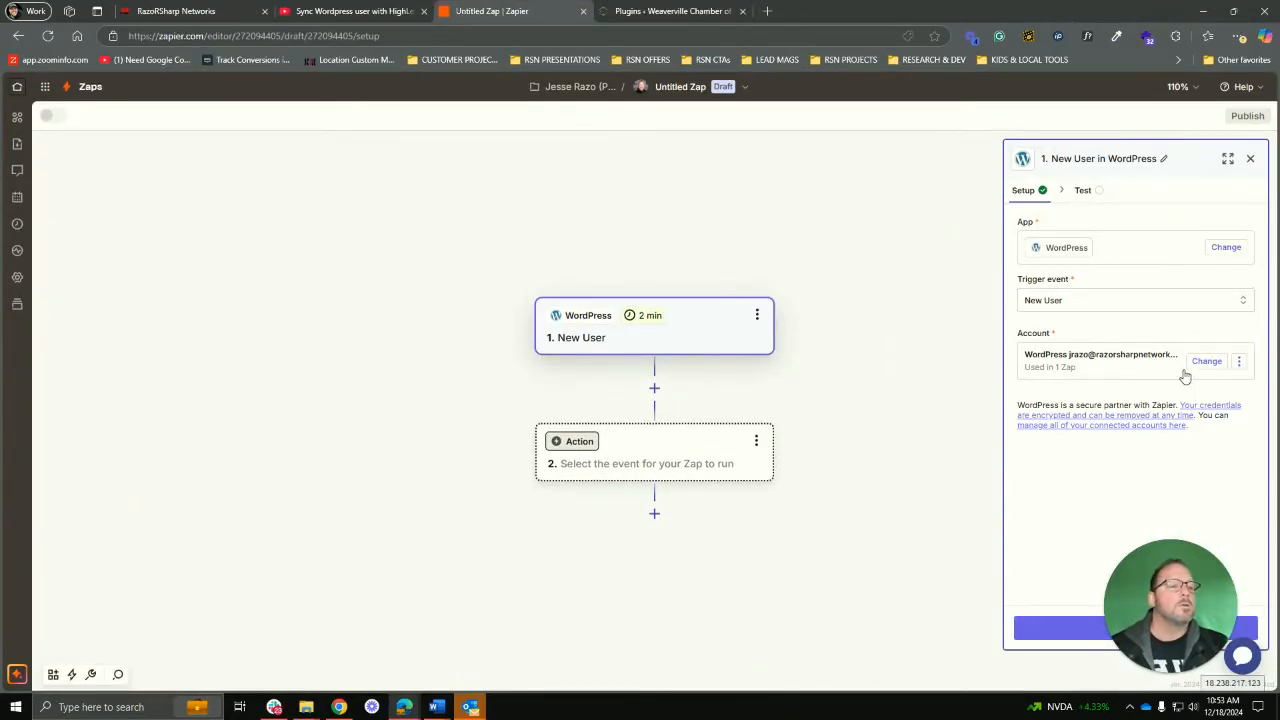
left_click(1239, 363)
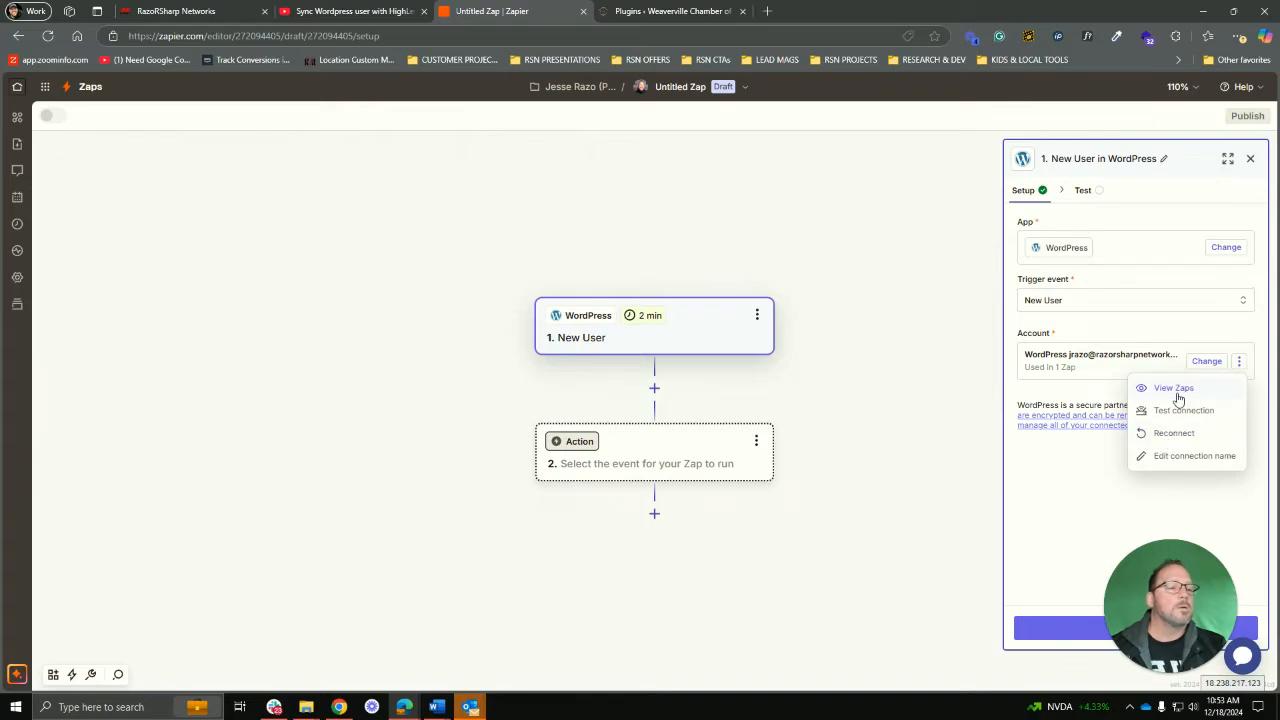
left_click(1179, 460)
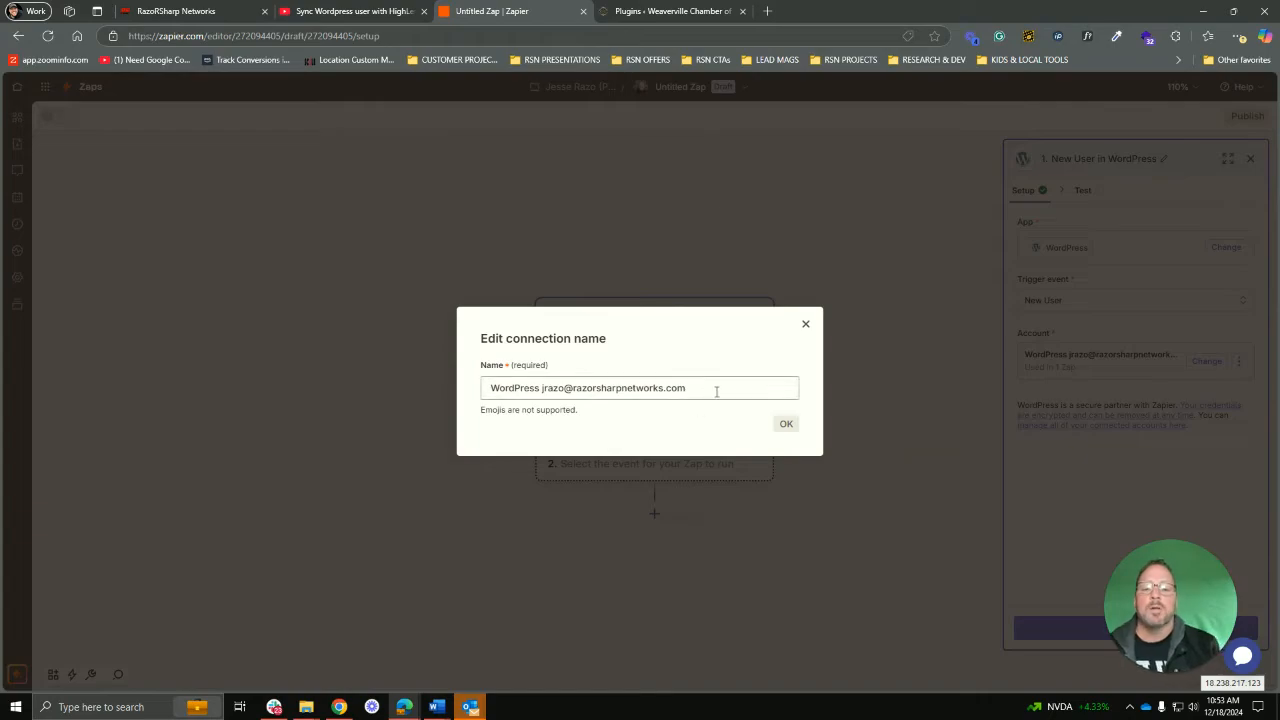
left_click_drag(716, 391, 490, 405)
type("W")
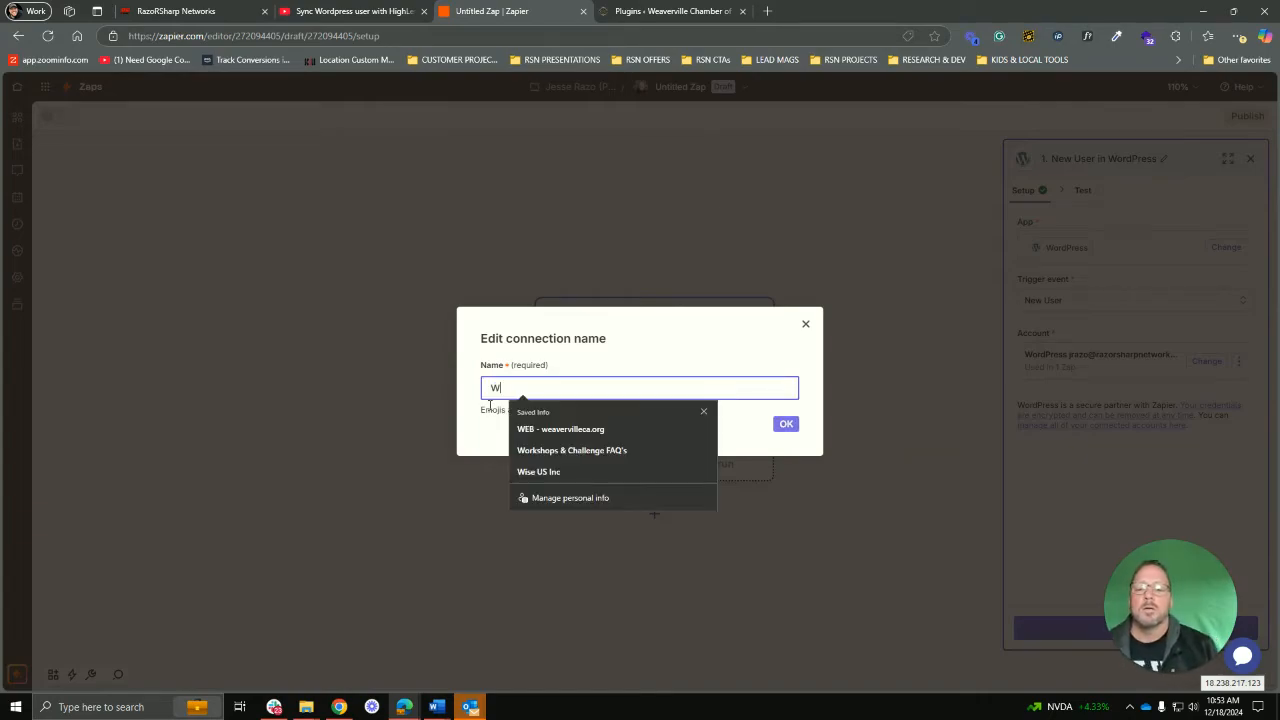
type("COC")
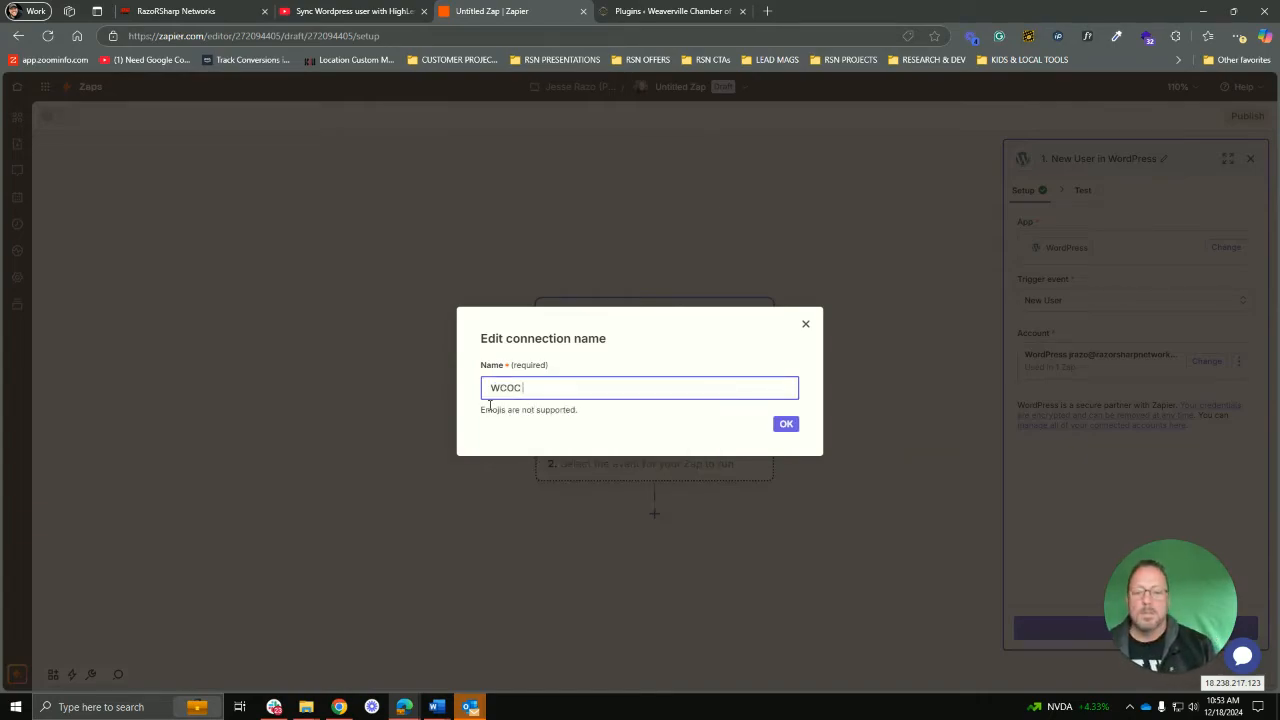
type(" - WP Site")
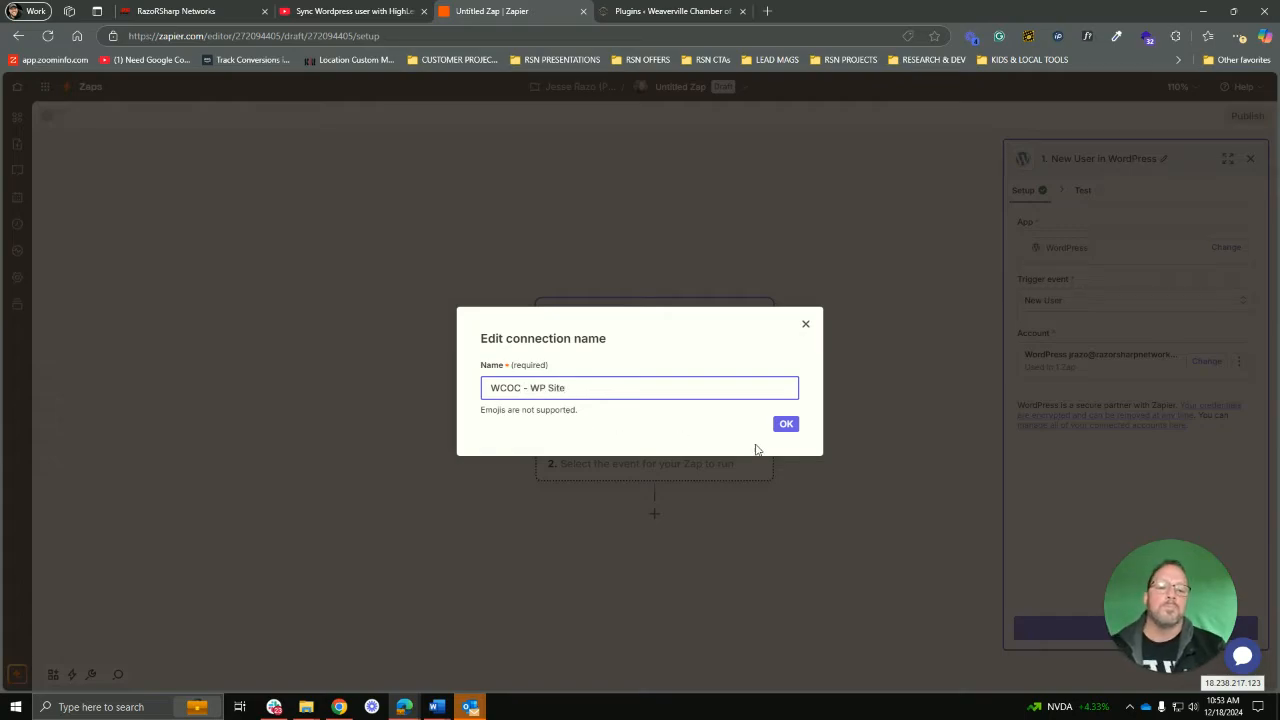
left_click(786, 424)
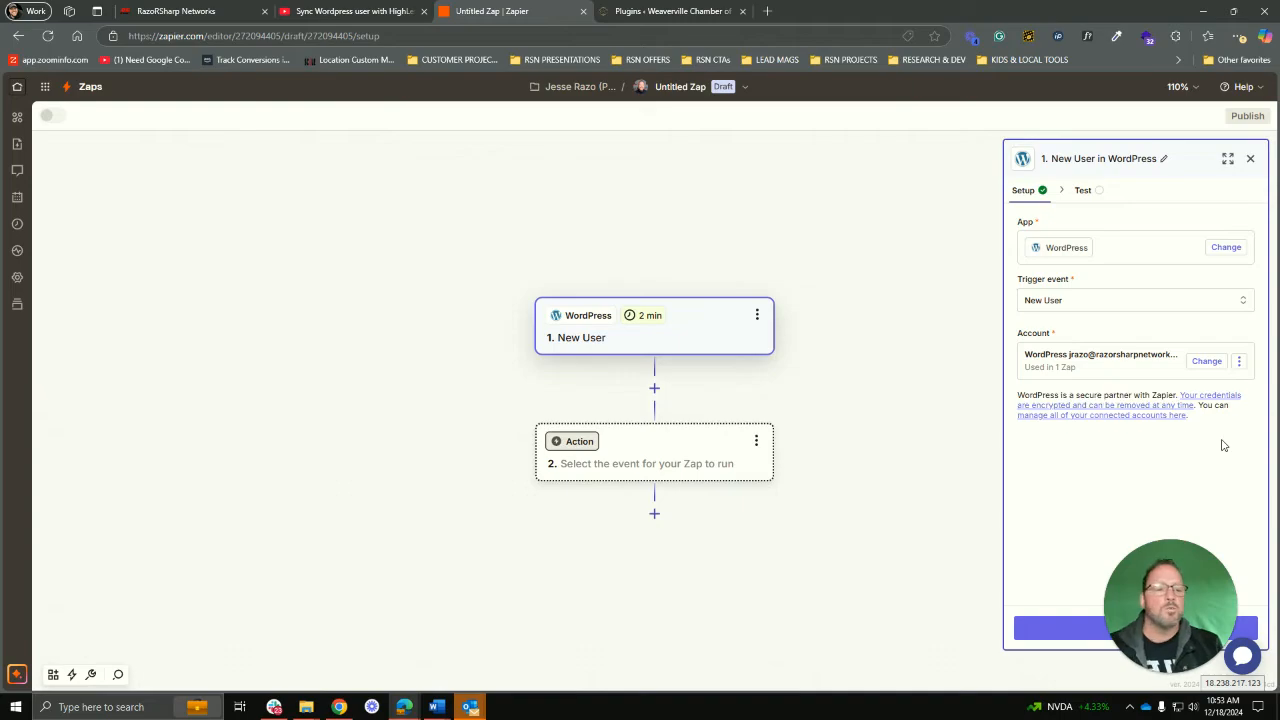
left_click_drag(1151, 608, 948, 608)
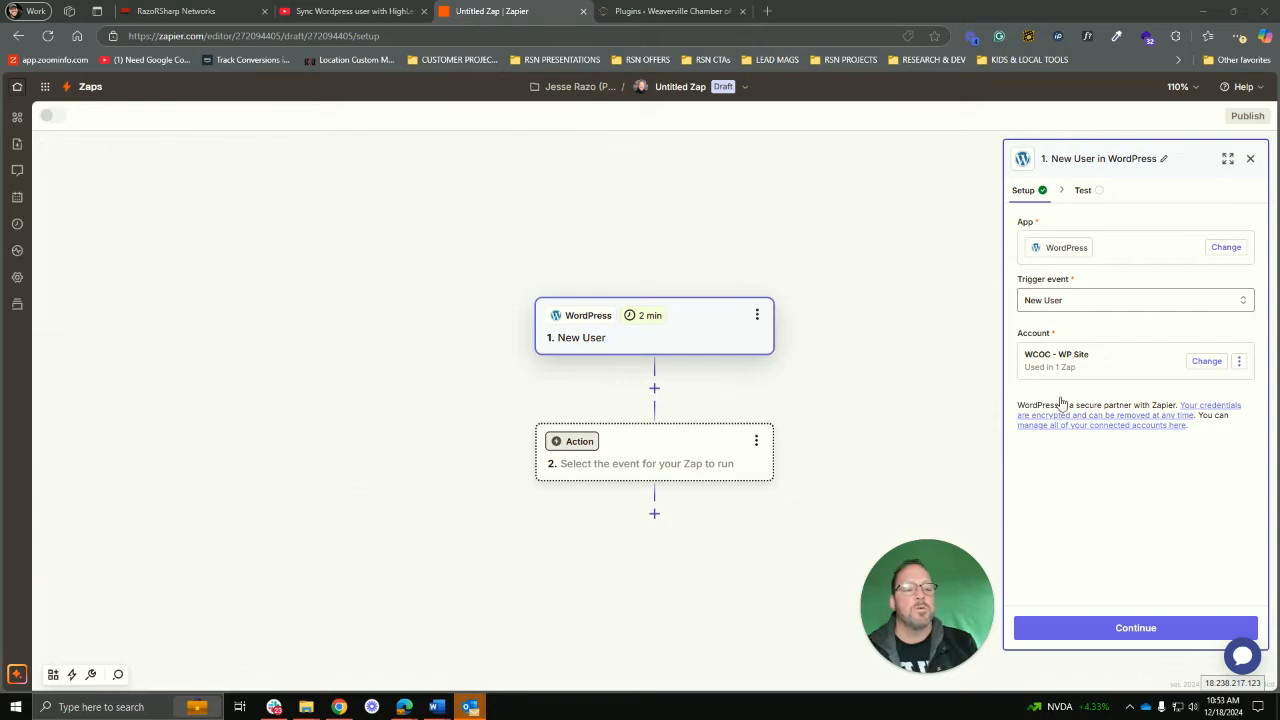
Step: Test the New User trigger, preview the User A, B and C records, and keep User A
left_click(1133, 628)
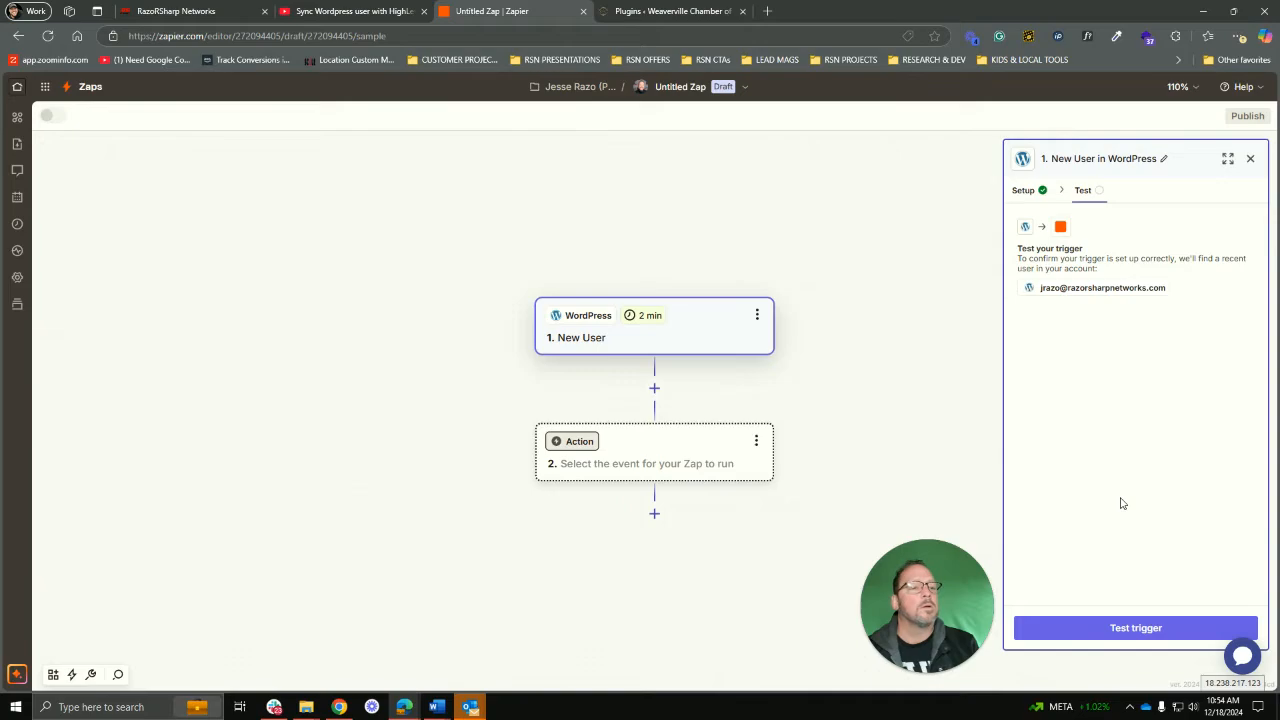
left_click(1180, 630)
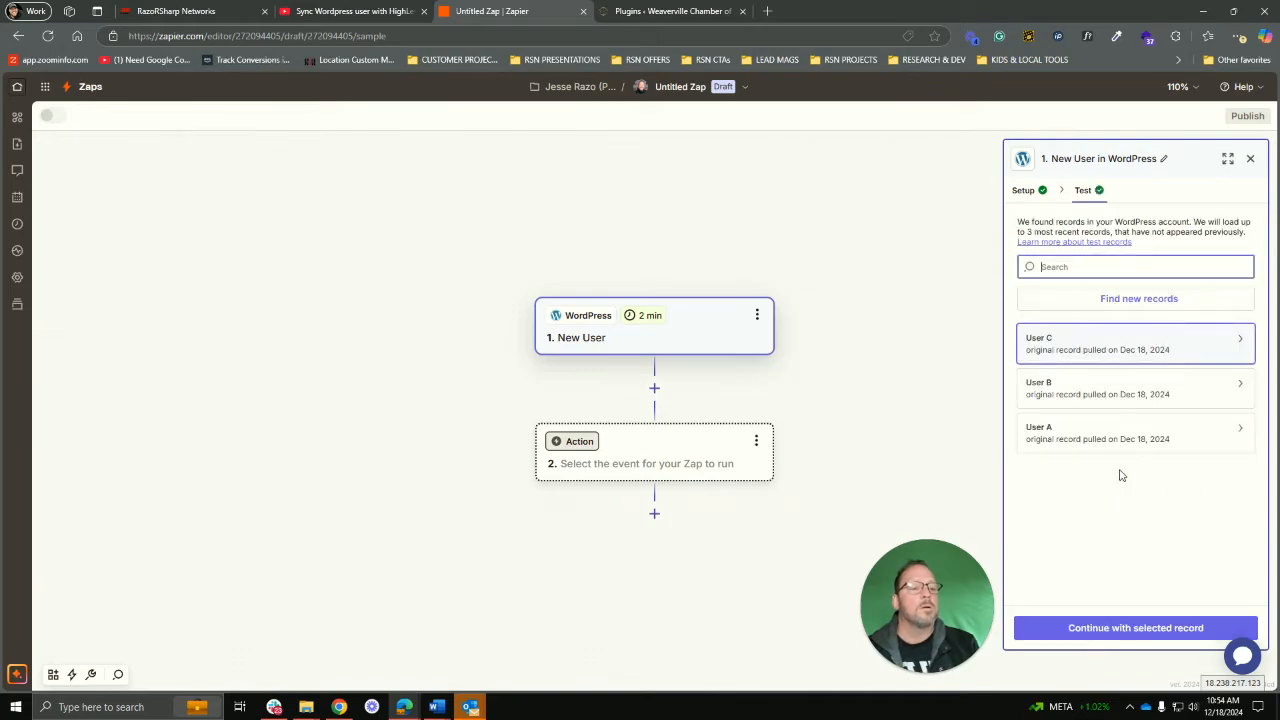
left_click(1128, 449)
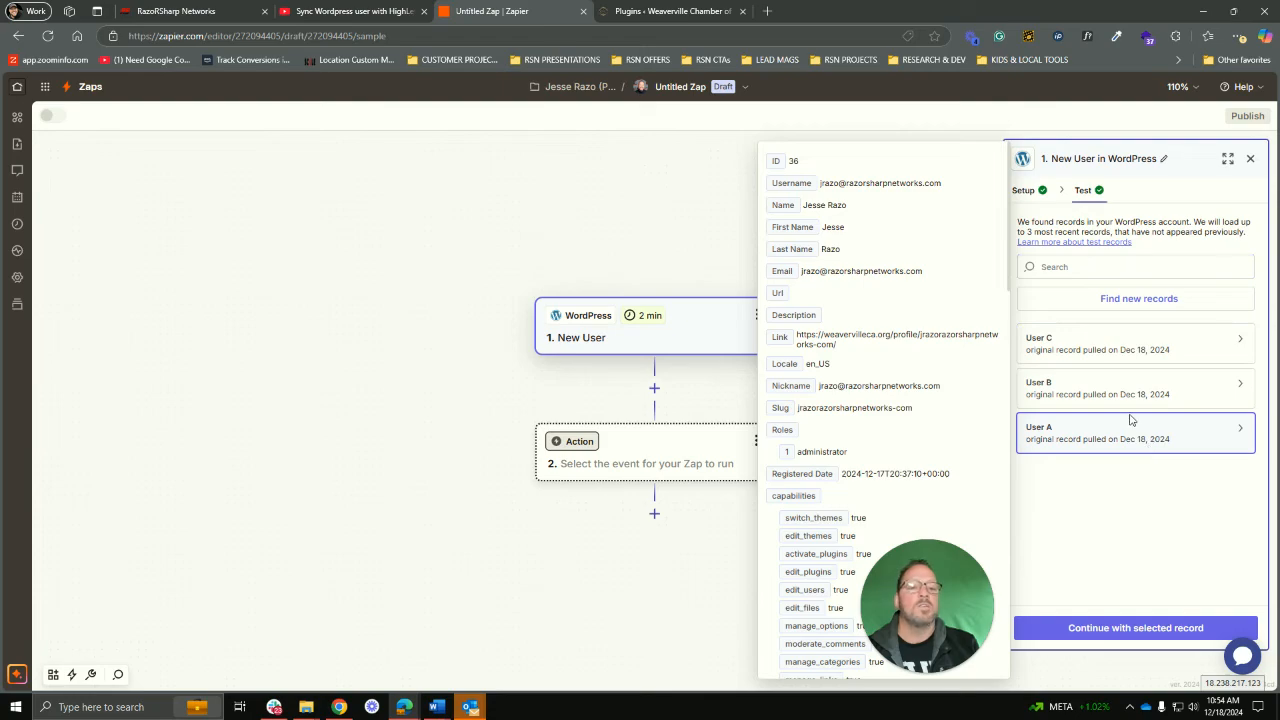
left_click(1106, 399)
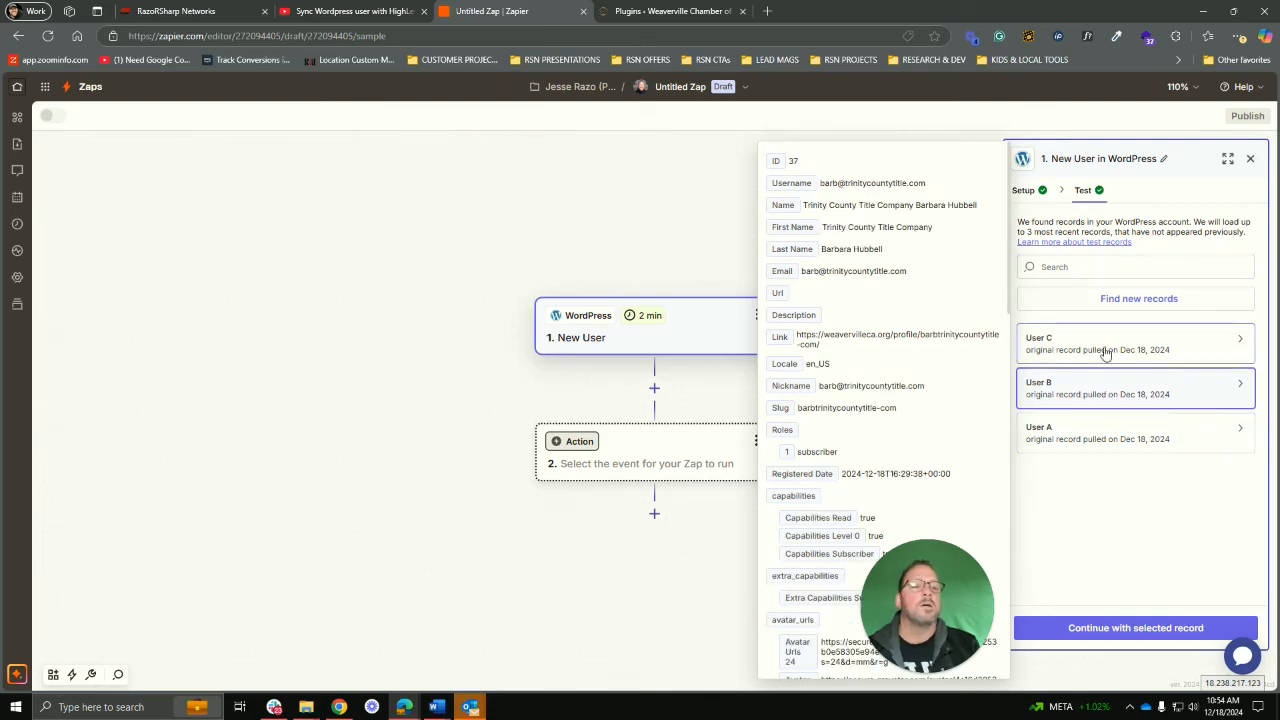
left_click(1106, 350)
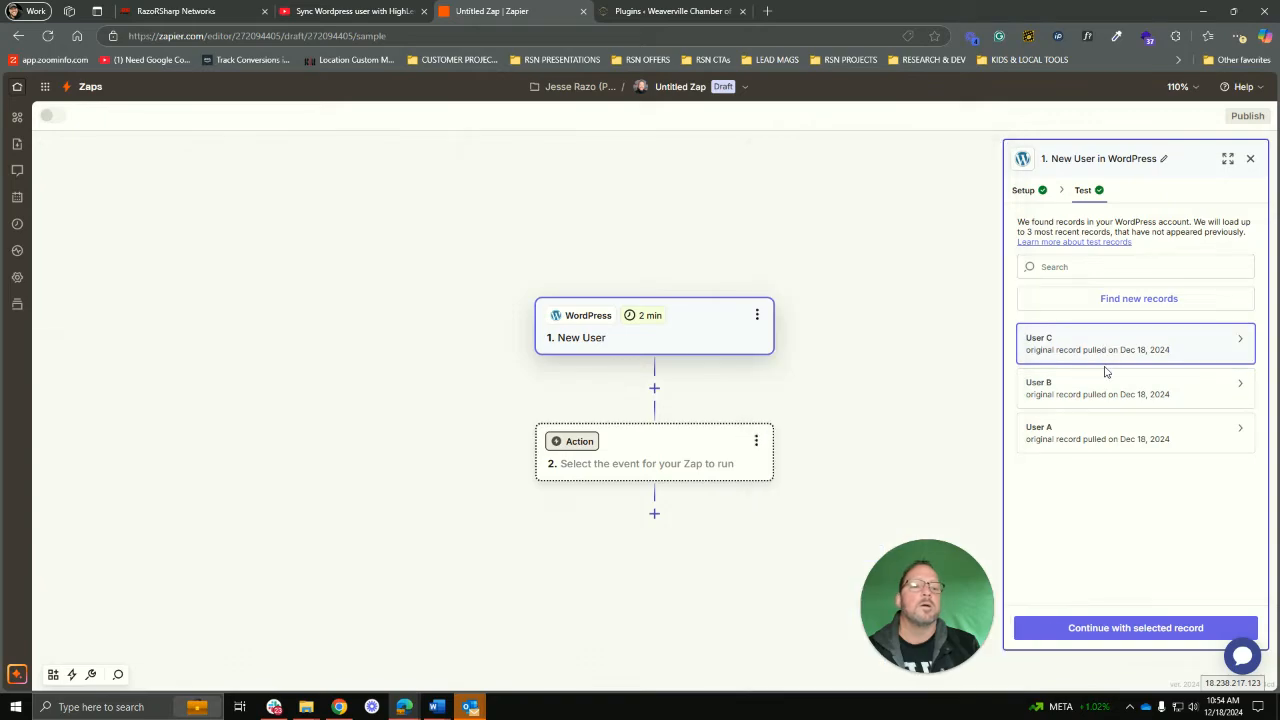
left_click(1100, 389)
left_click(1087, 429)
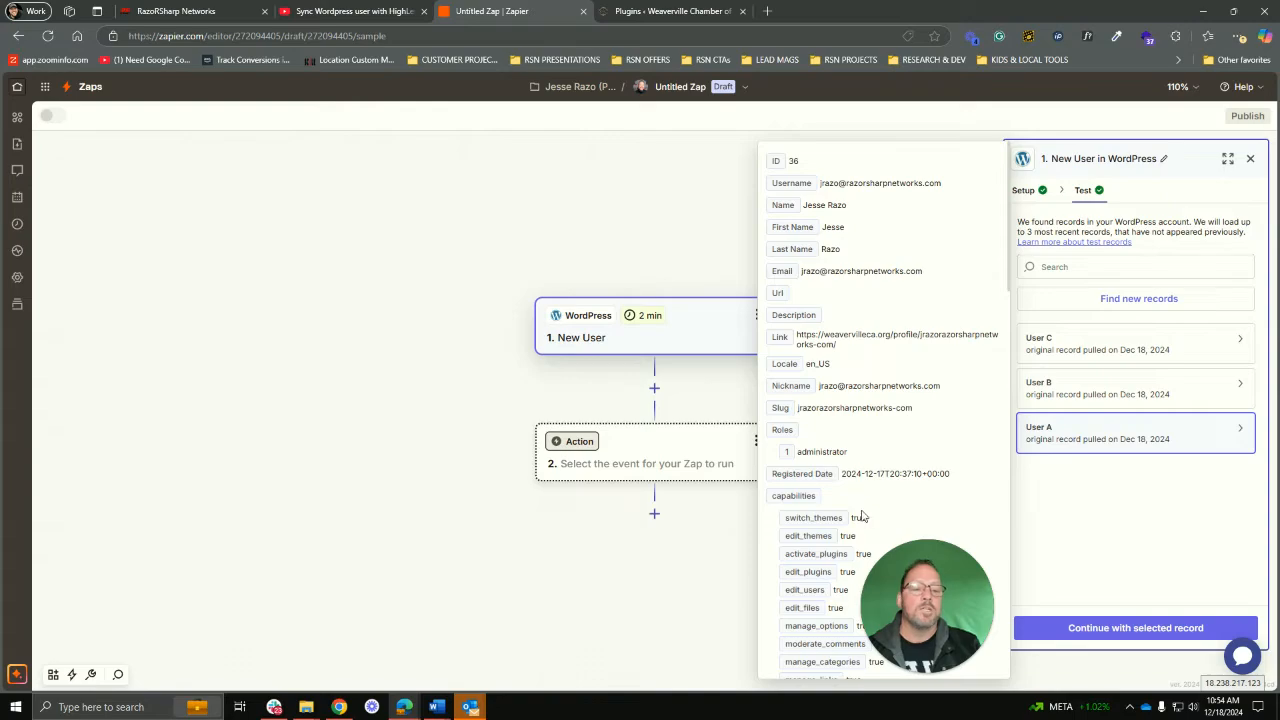
left_click(1155, 629)
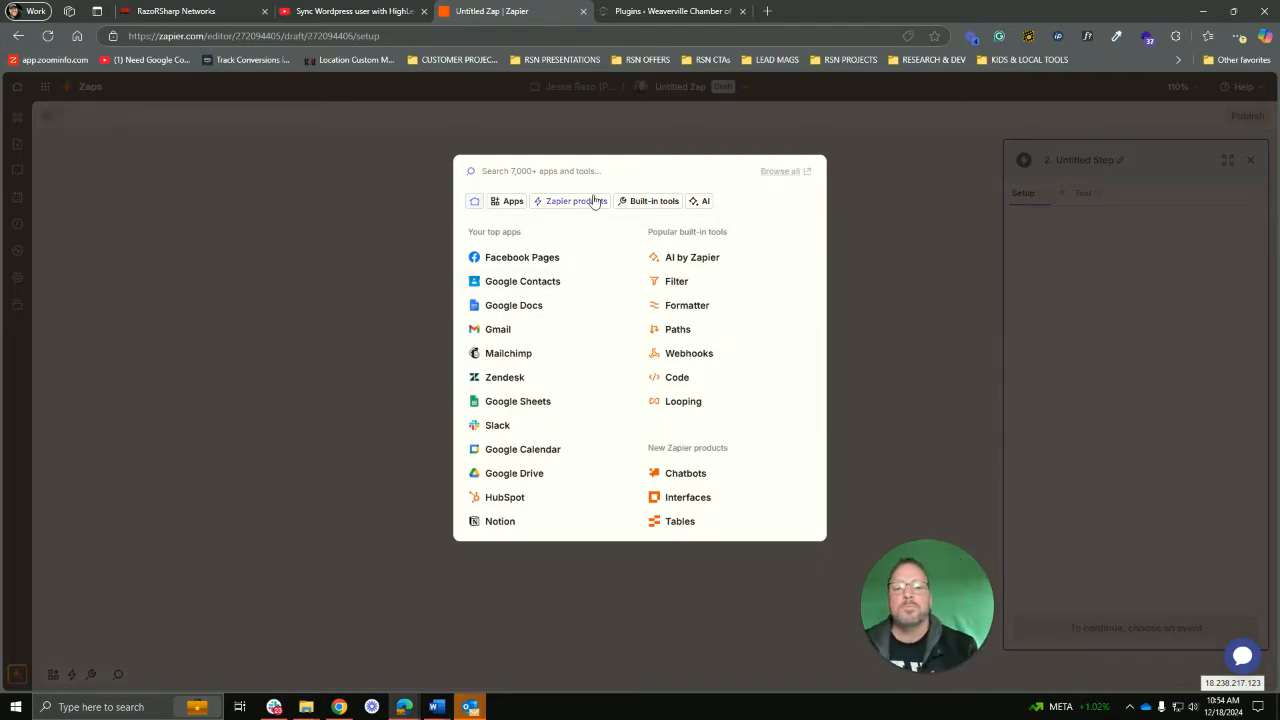
Step: Search 'lead', pick LeadConnector, and set the action event to Add/Update Contact
type("lead")
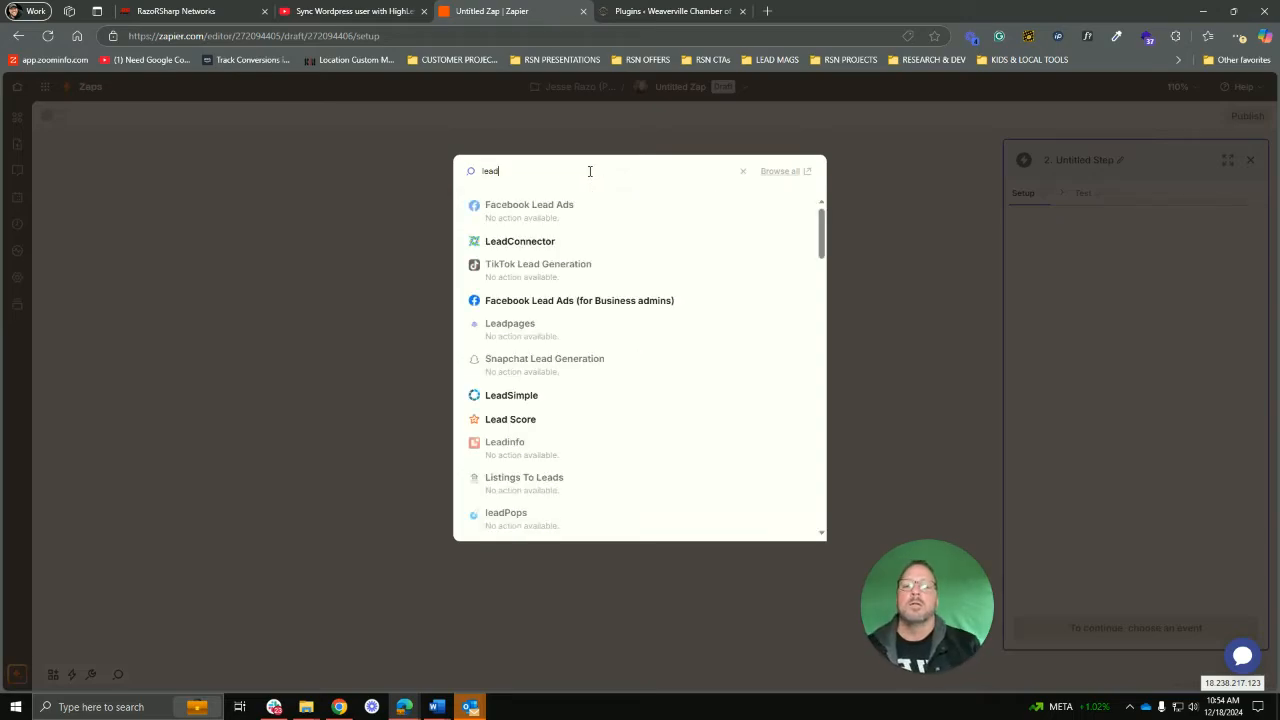
left_click(535, 245)
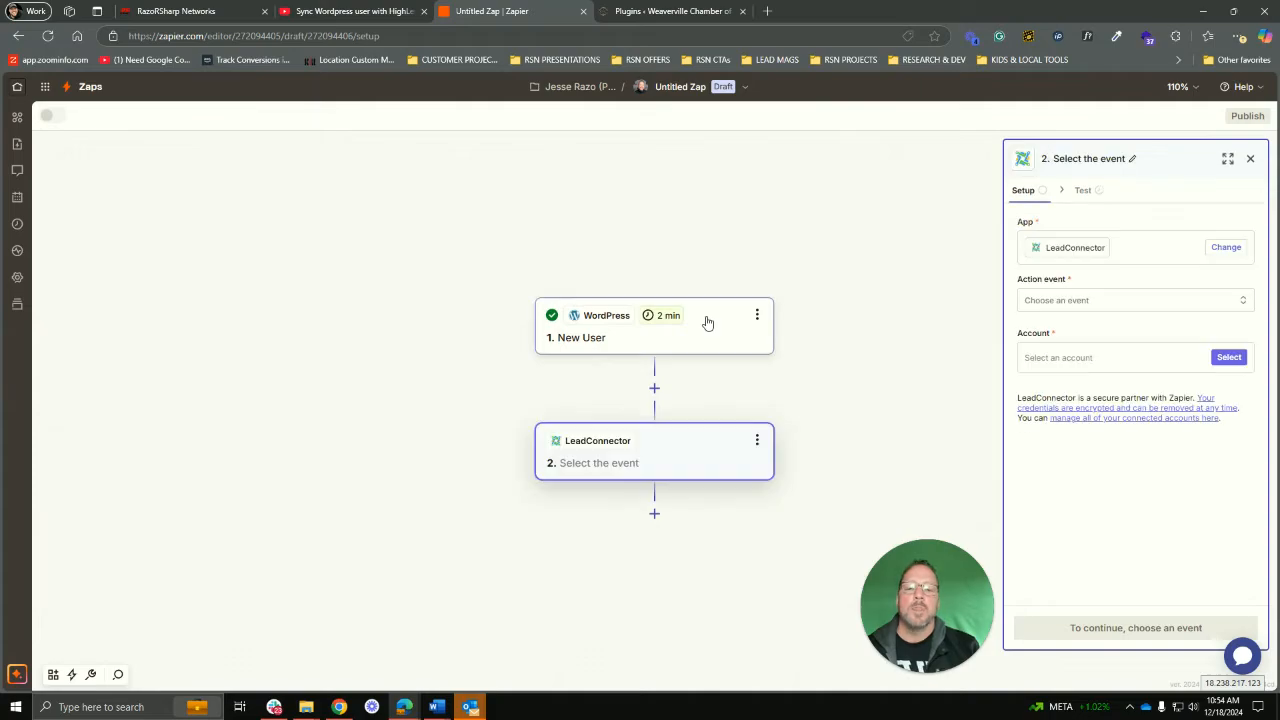
left_click(1117, 305)
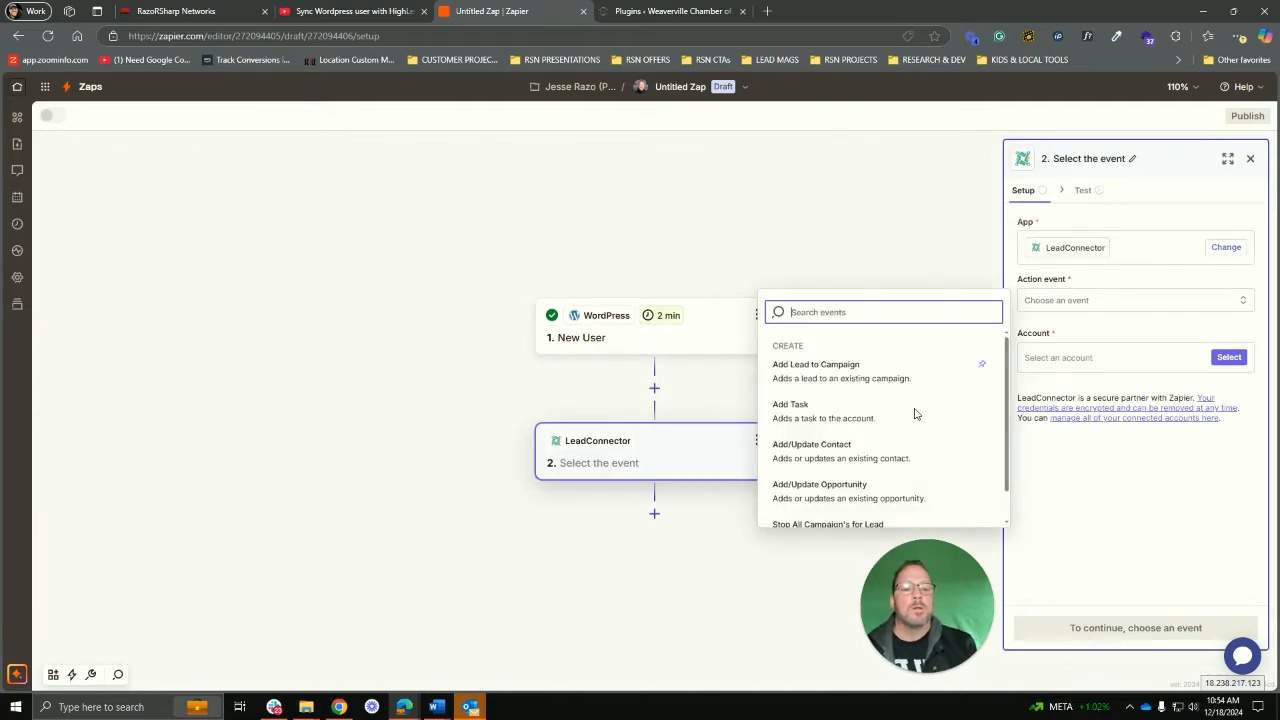
left_click(810, 447)
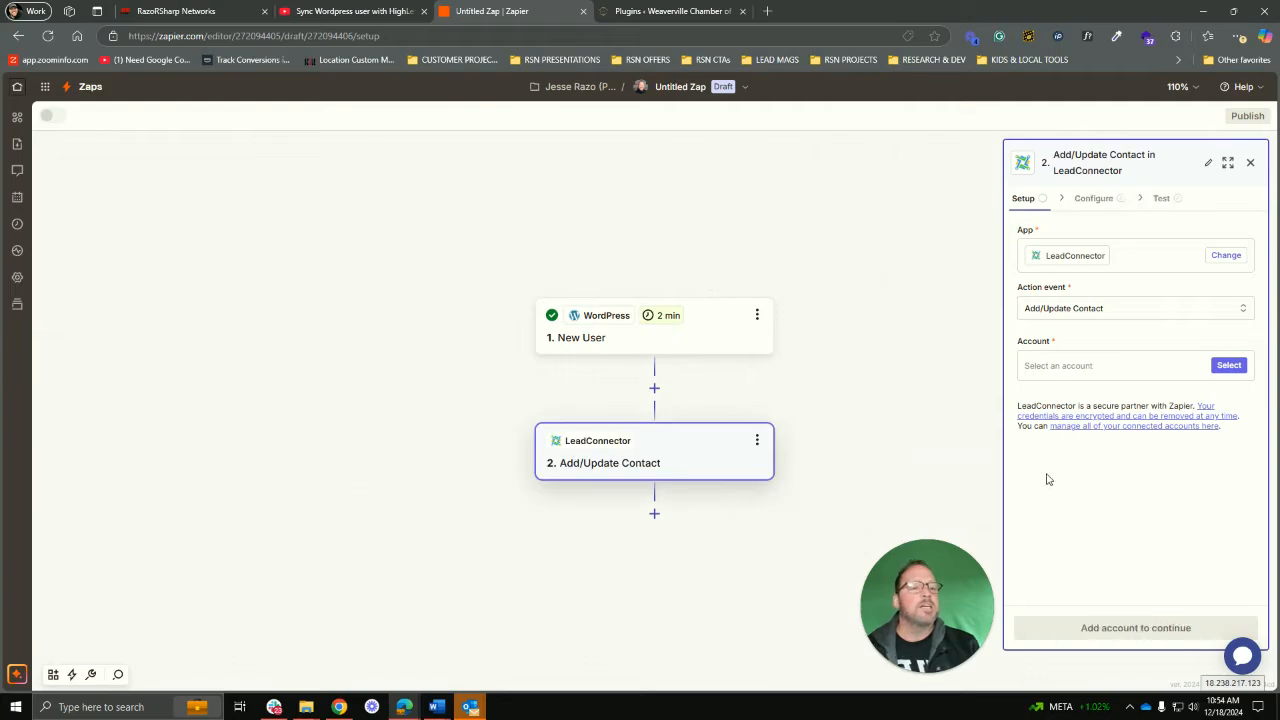
left_click(1121, 376)
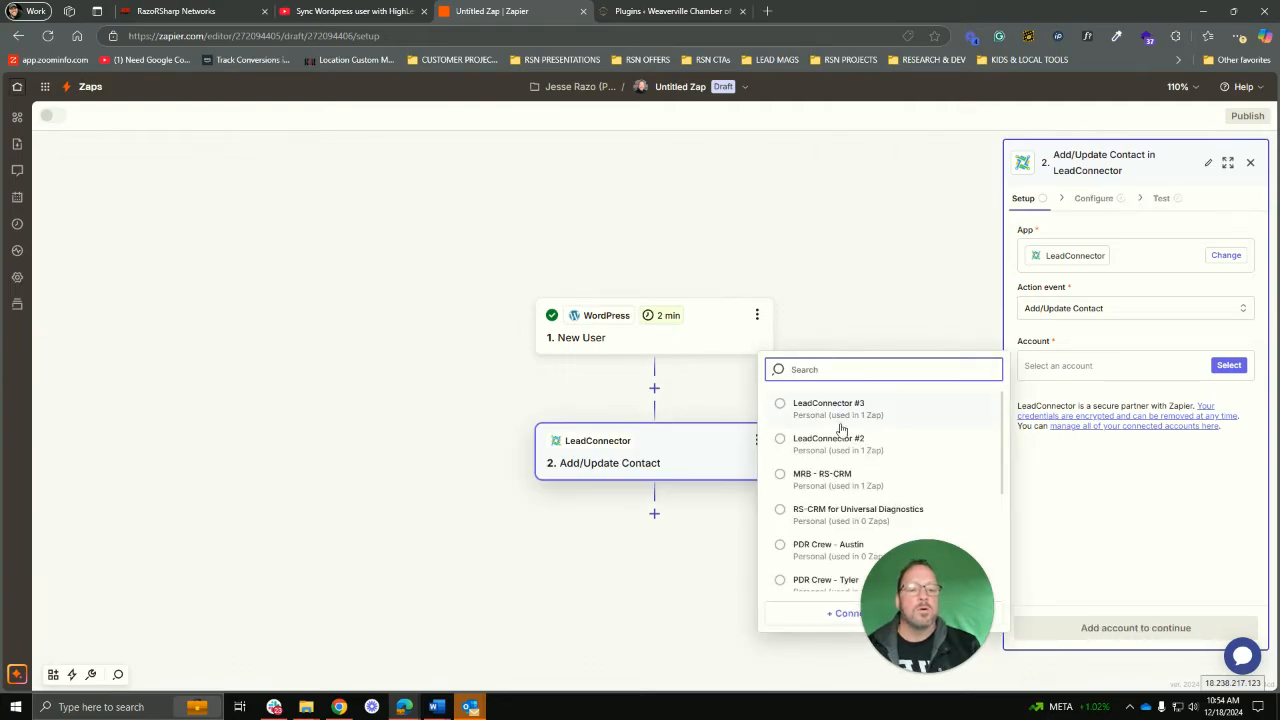
scroll(845, 435, "down", 3)
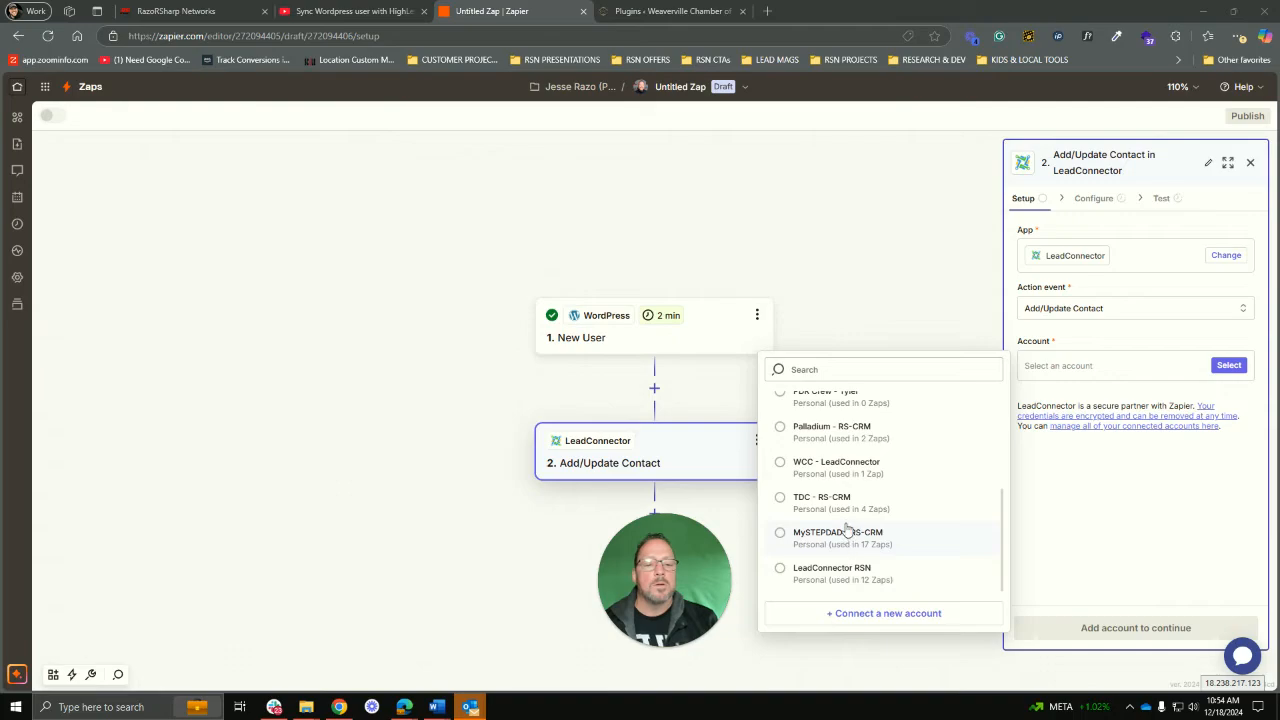
scroll(830, 488, "up", 3)
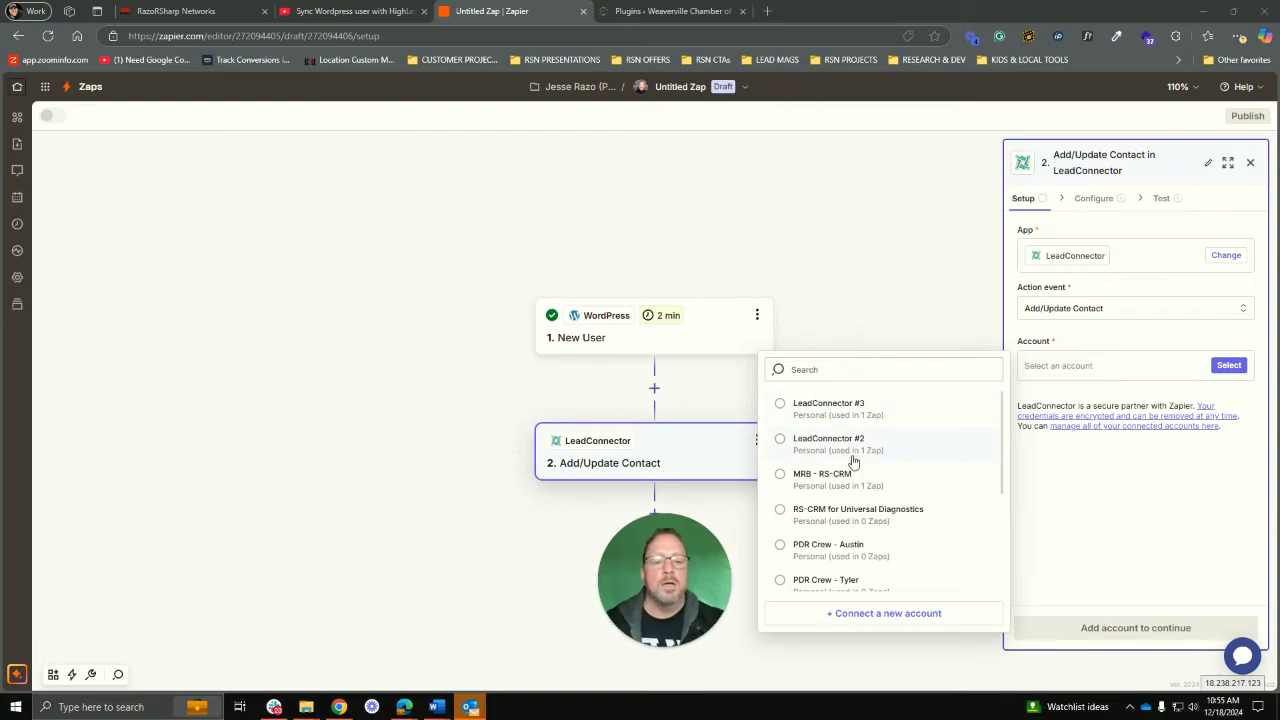
scroll(878, 485, "down", 2)
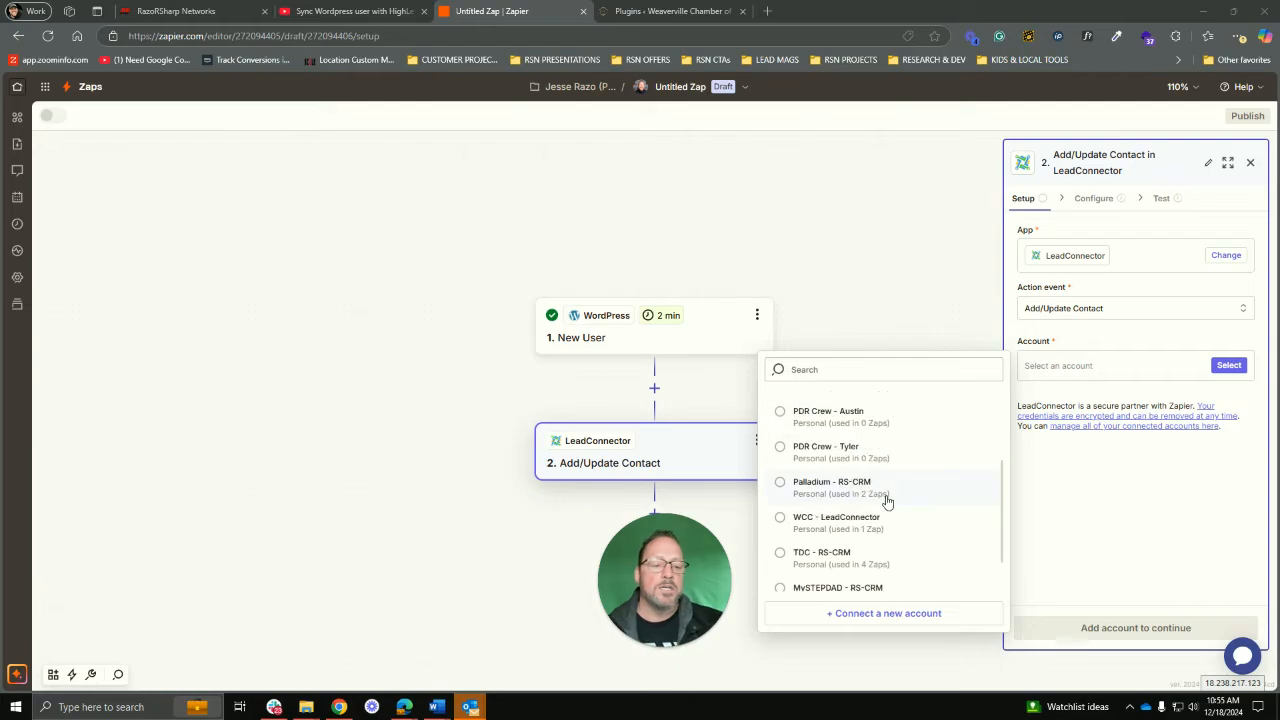
scroll(886, 501, "down", 1)
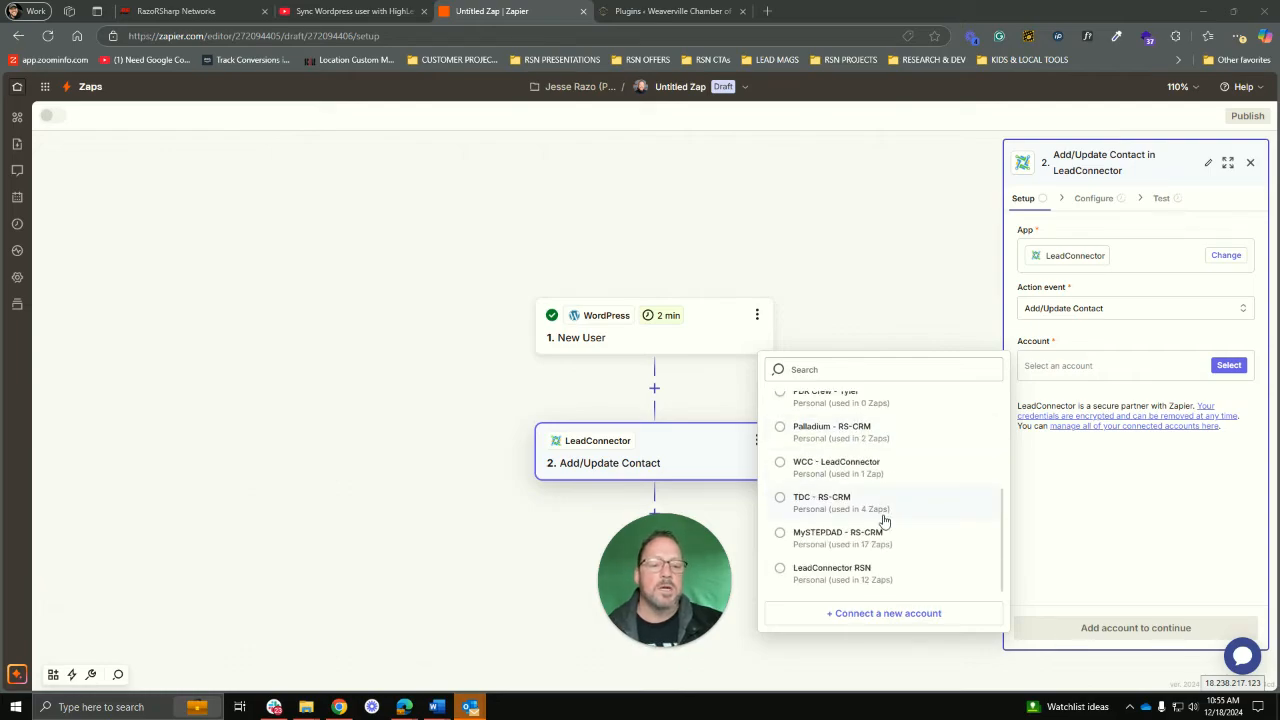
scroll(884, 520, "up", 2)
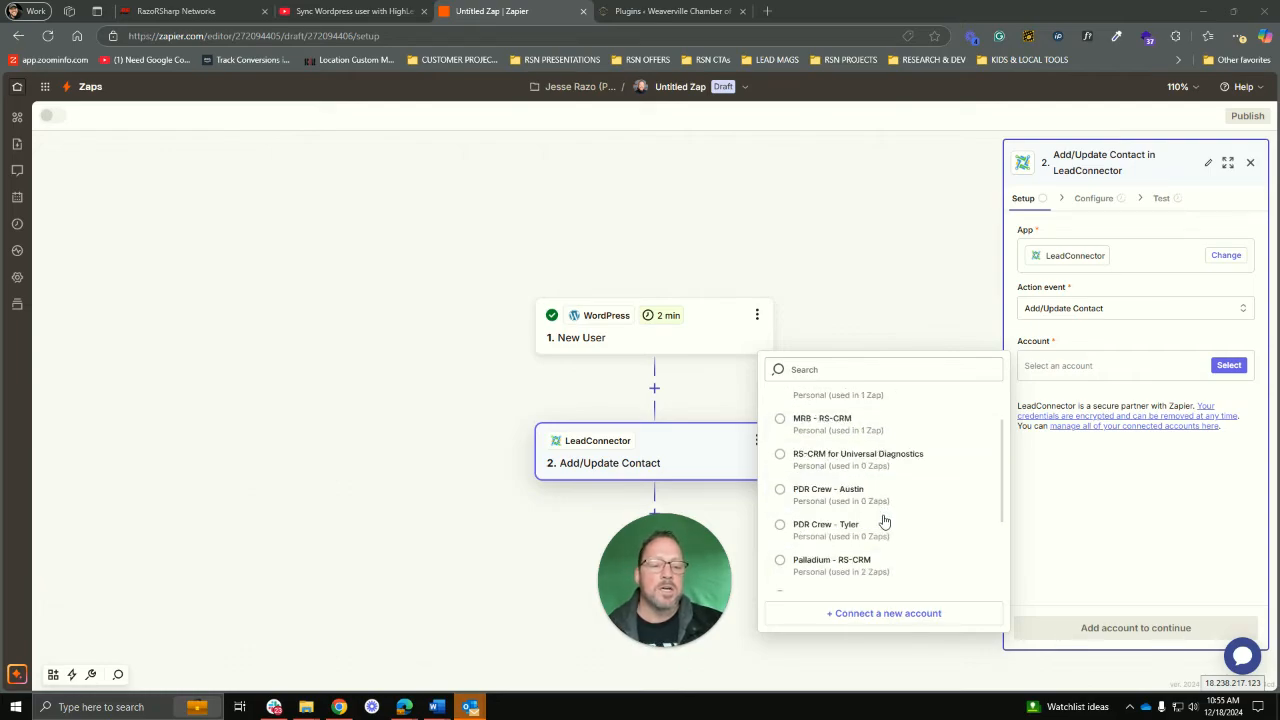
scroll(884, 521, "up", 1)
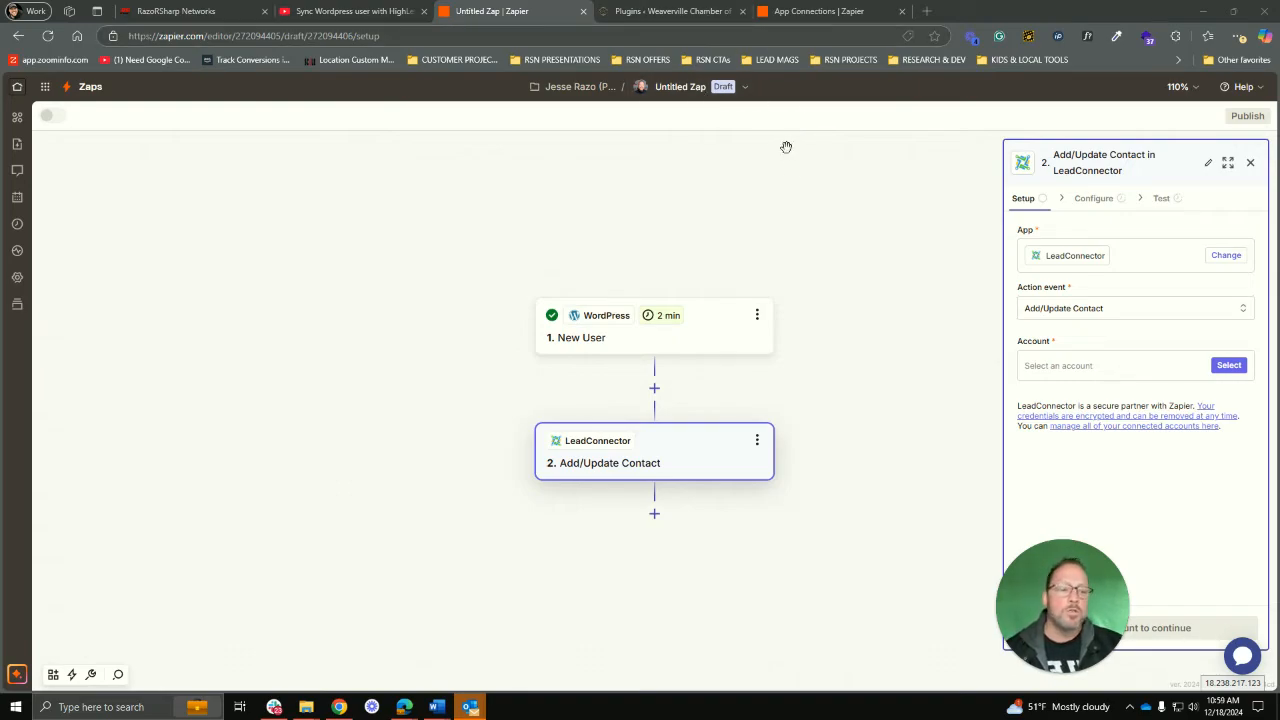
Step: Start a new LeadConnector account connection and switch to the RazorSharp CRM tab
left_click(1225, 366)
scroll(922, 560, "down", 2)
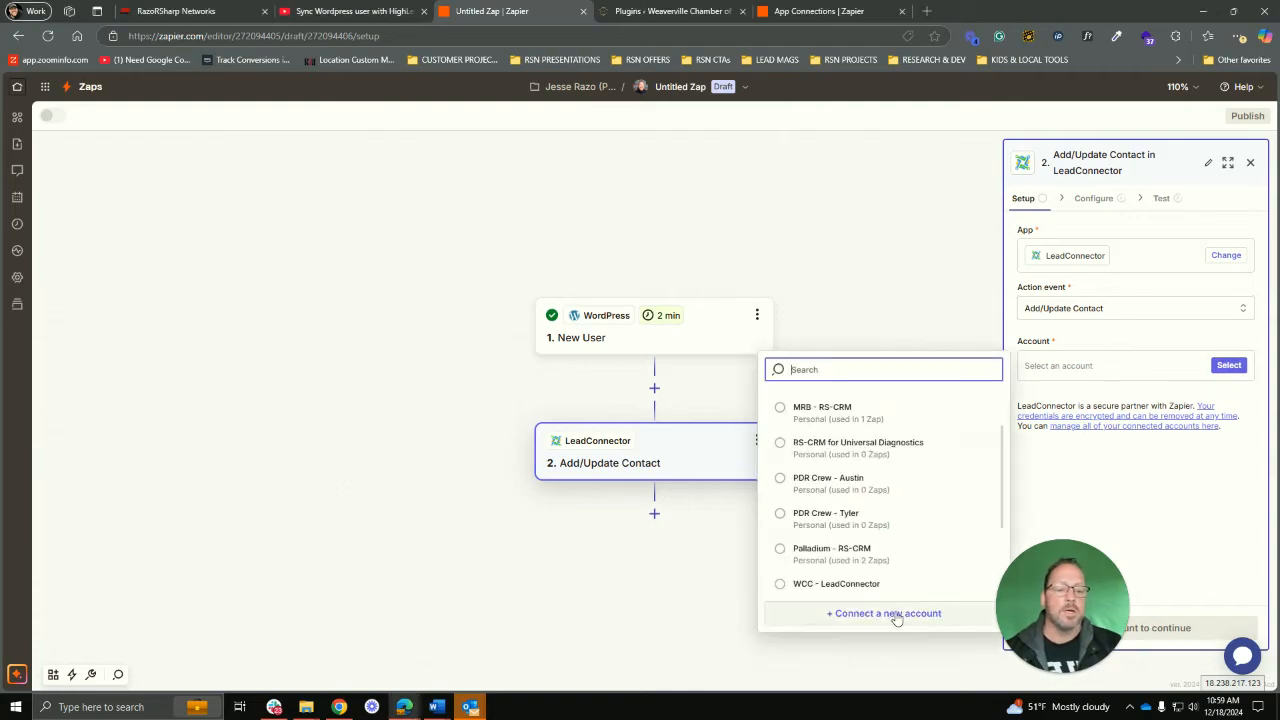
left_click(893, 612)
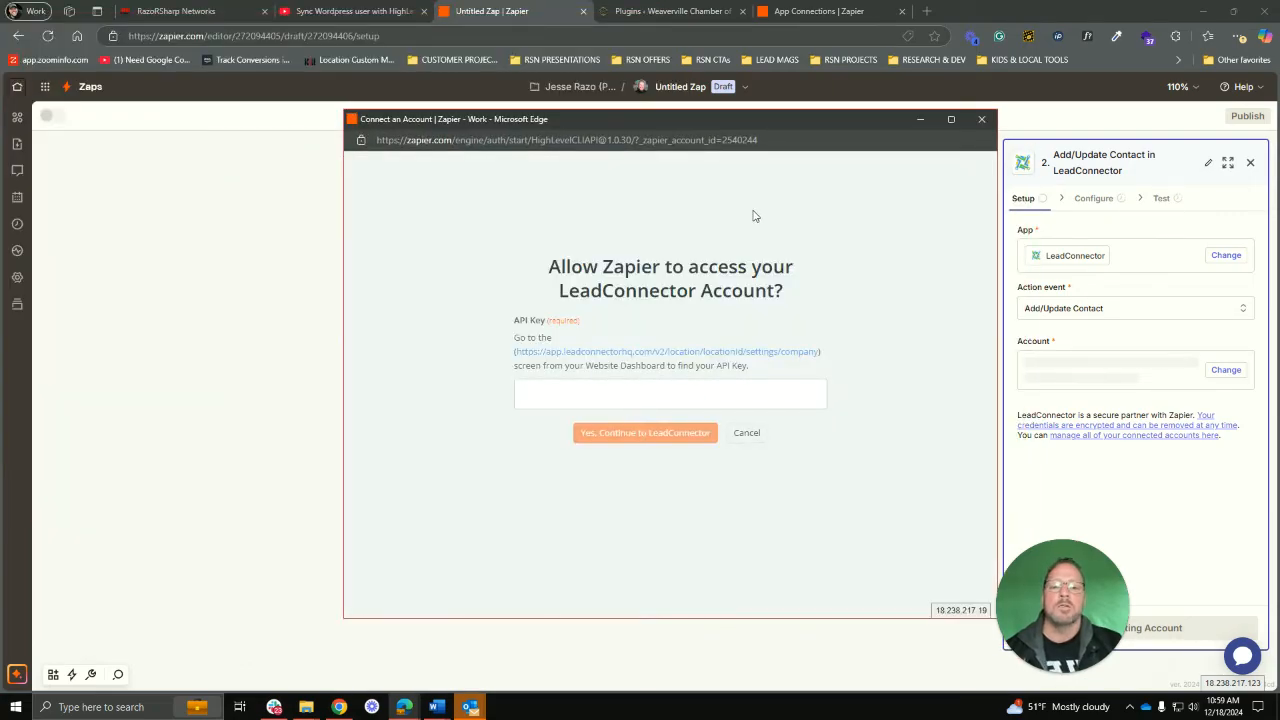
left_click_drag(780, 125, 0, 128)
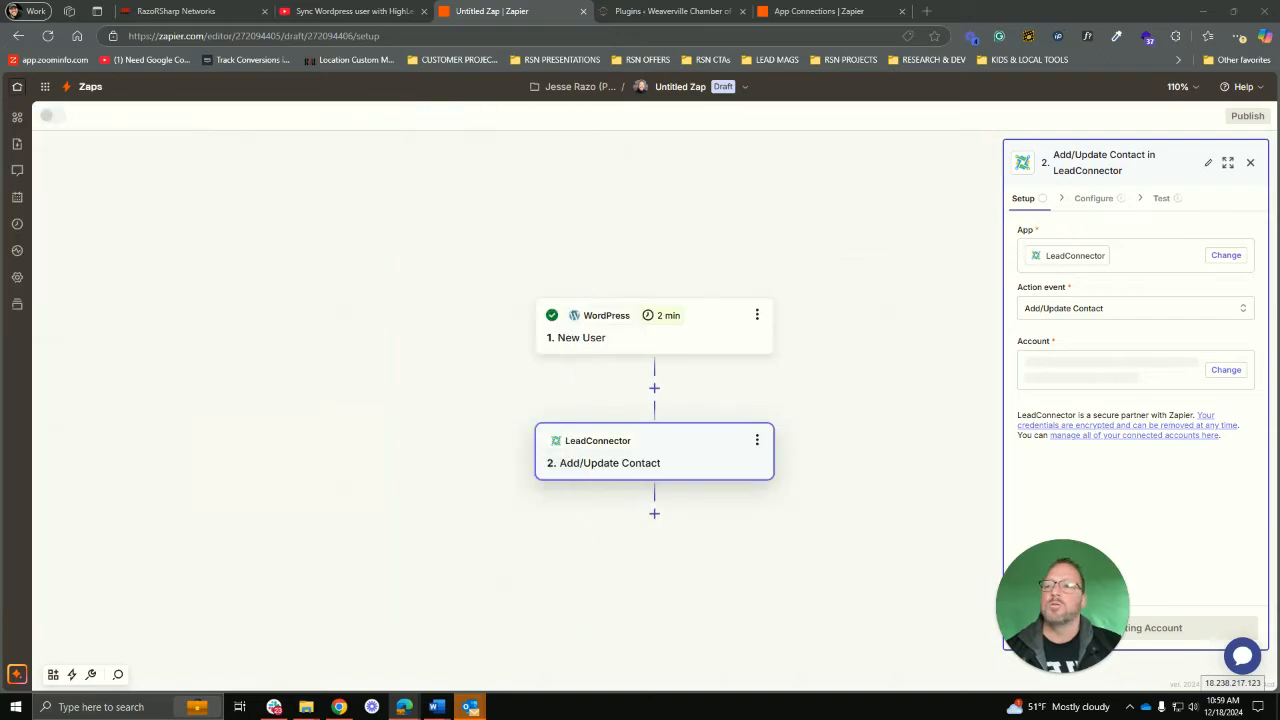
left_click(206, 12)
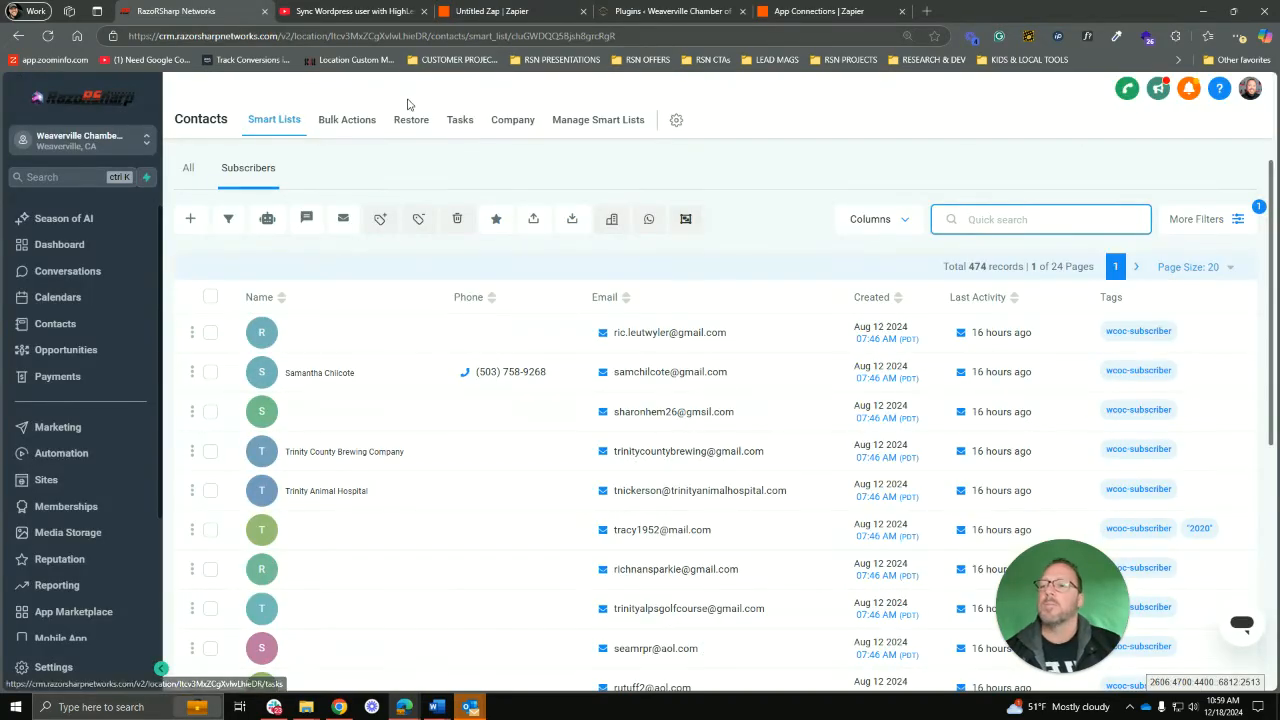
Step: Copy the API key from Business Profile settings, paste it into Zapier, and authorize LeadConnector
left_click(50, 667)
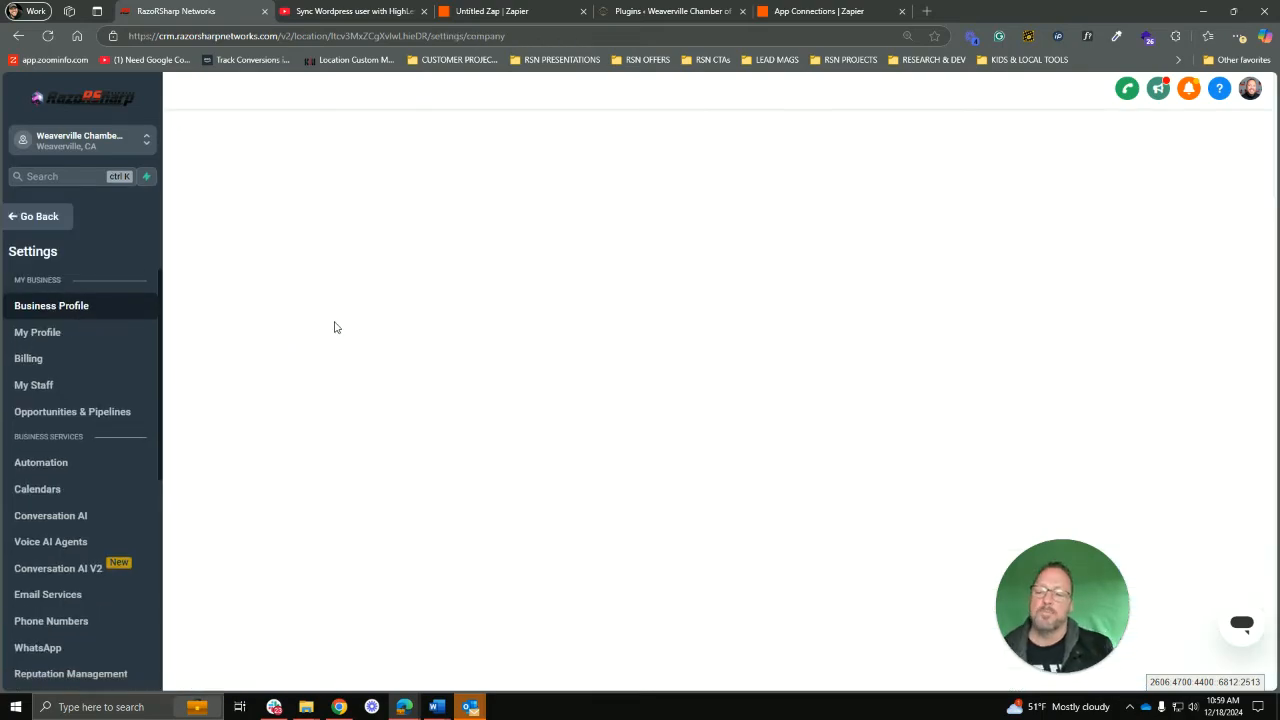
scroll(480, 500, "down", 3)
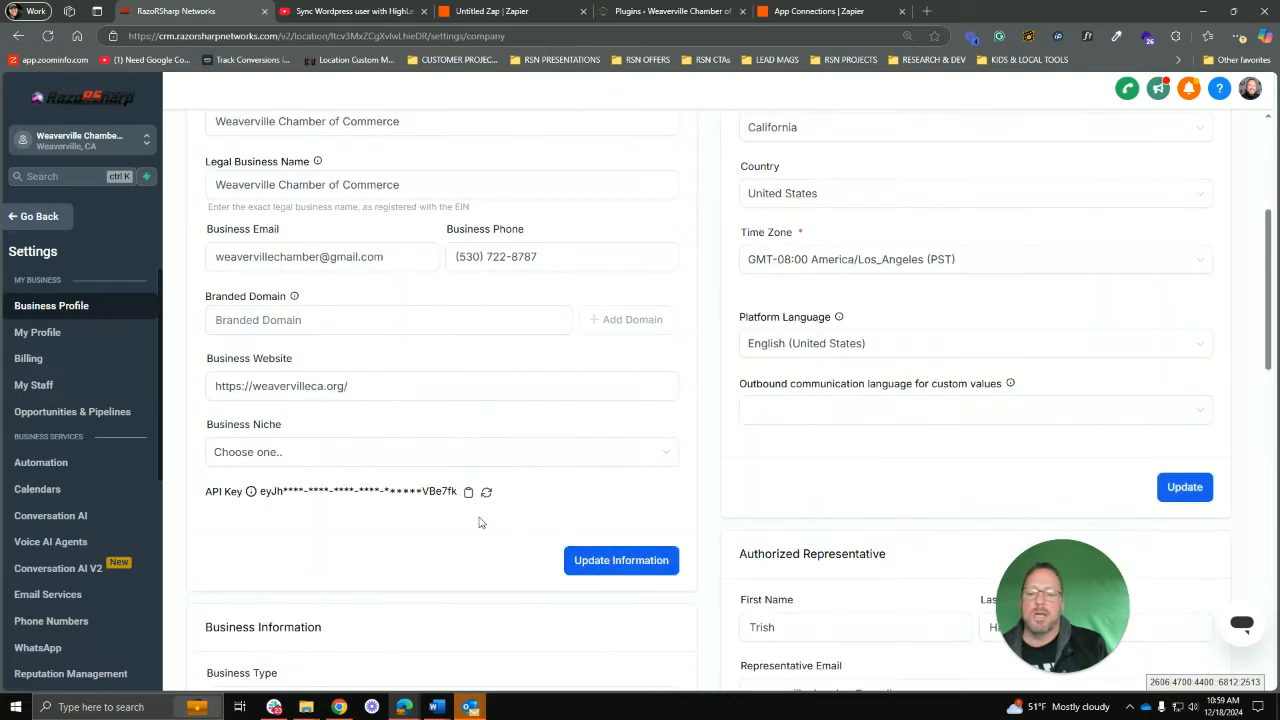
left_click(469, 493)
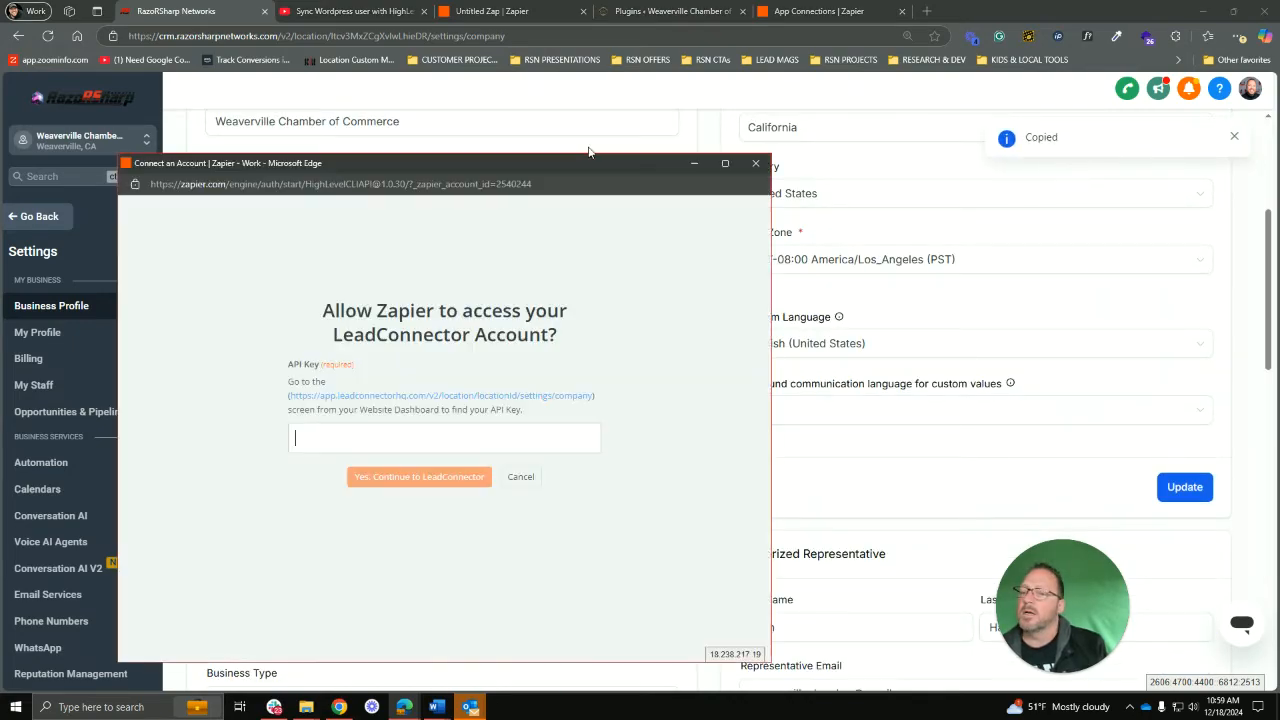
left_click_drag(589, 150, 796, 92)
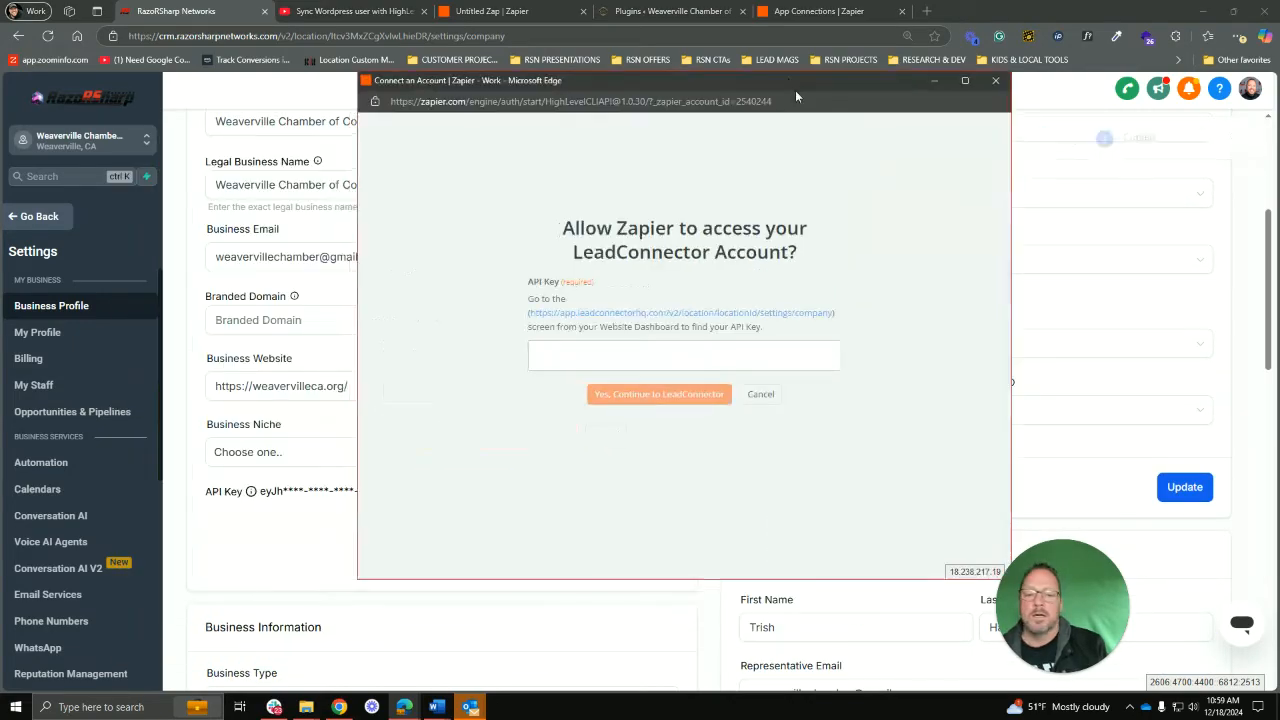
left_click(592, 355)
key("ctrl+v")
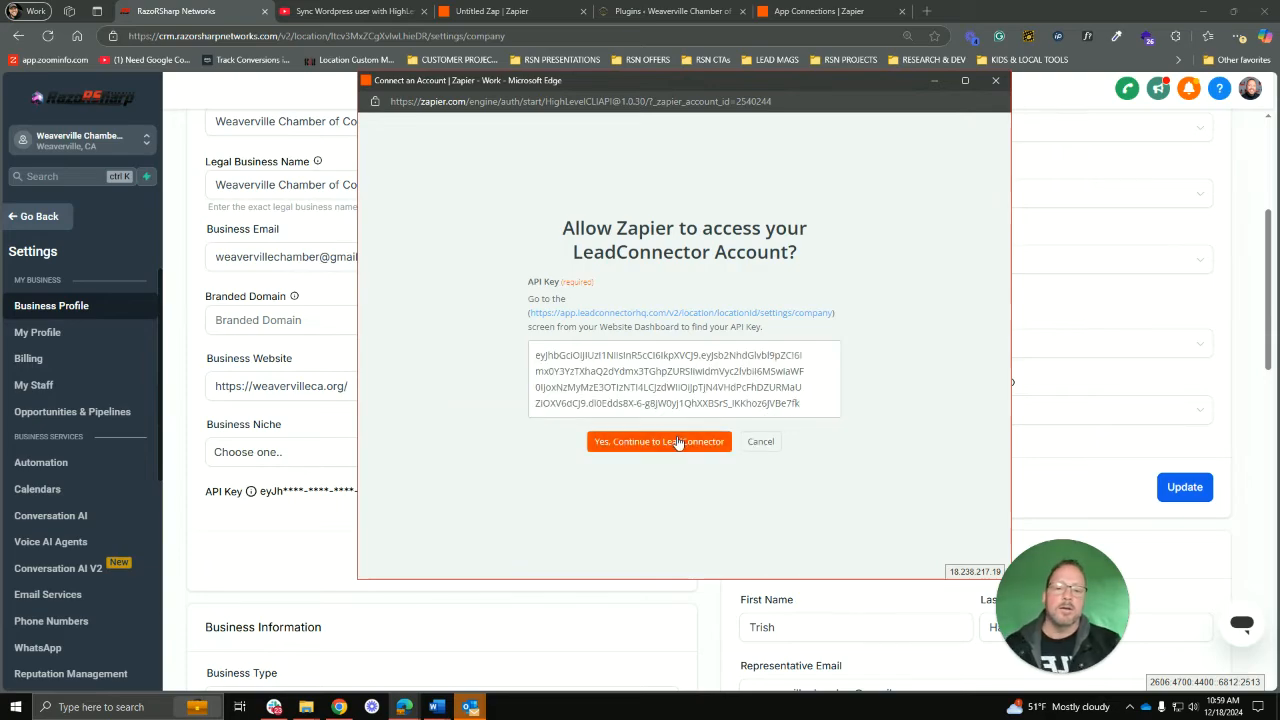
left_click(678, 442)
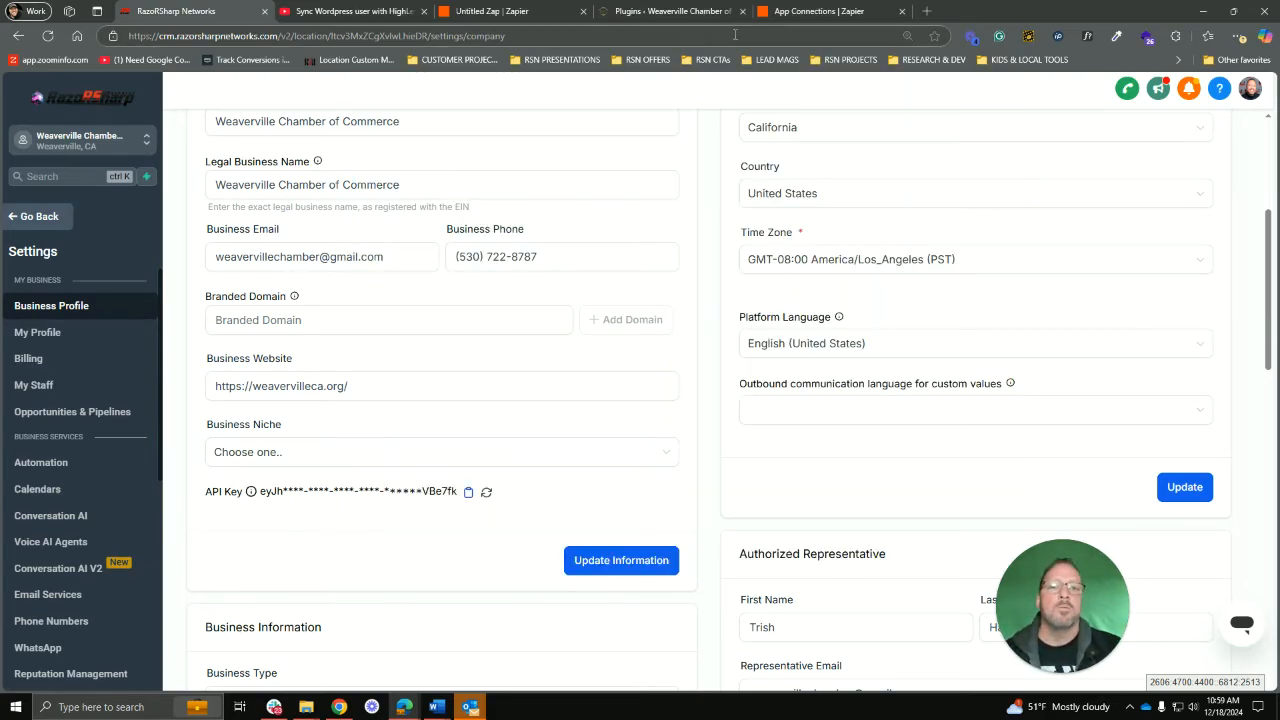
left_click(515, 11)
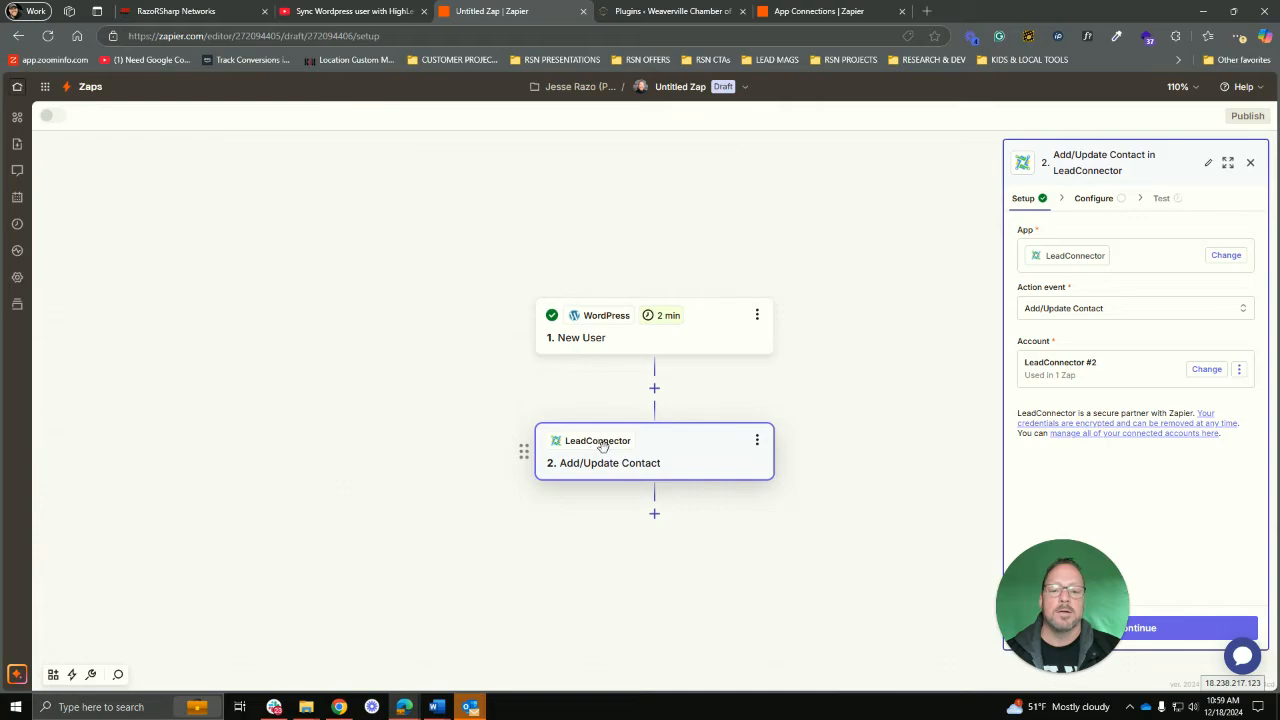
Step: Change the LeadConnector #2 connection name to 'WCOC - RSCRM', correcting a typo
left_click(1240, 370)
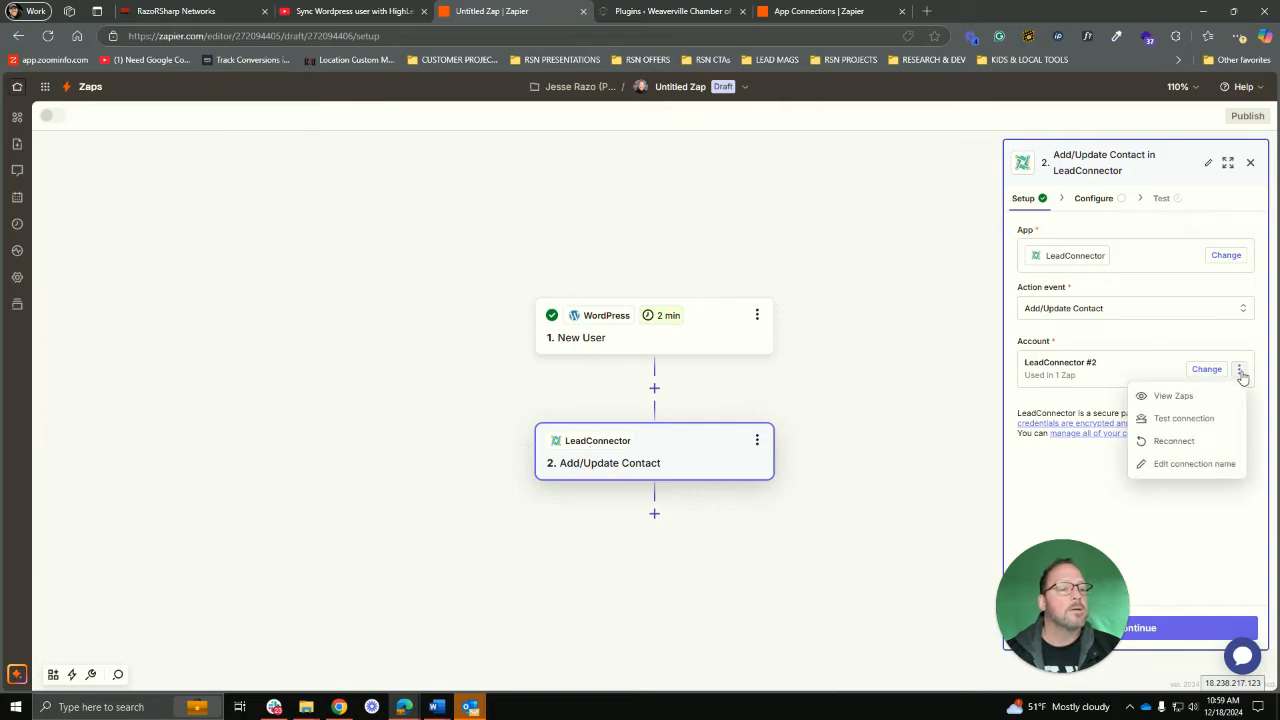
left_click(1181, 466)
left_click_drag(578, 388, 466, 394)
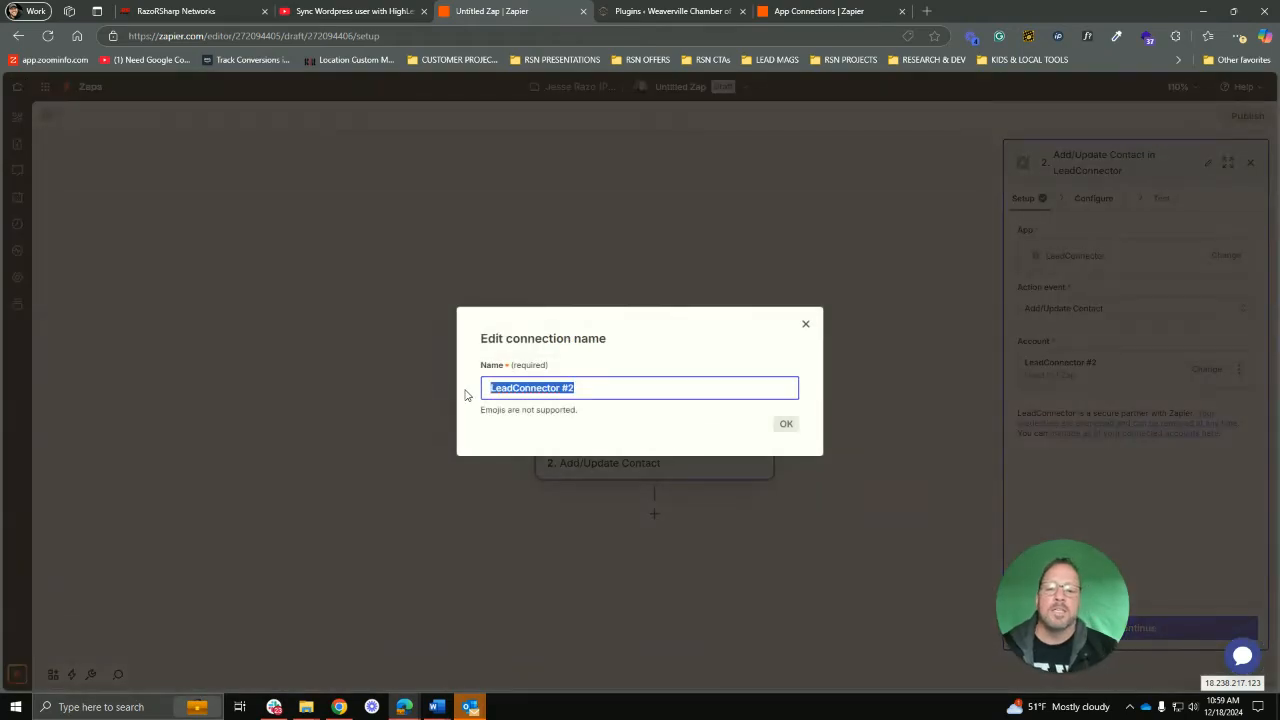
type("WCOC")
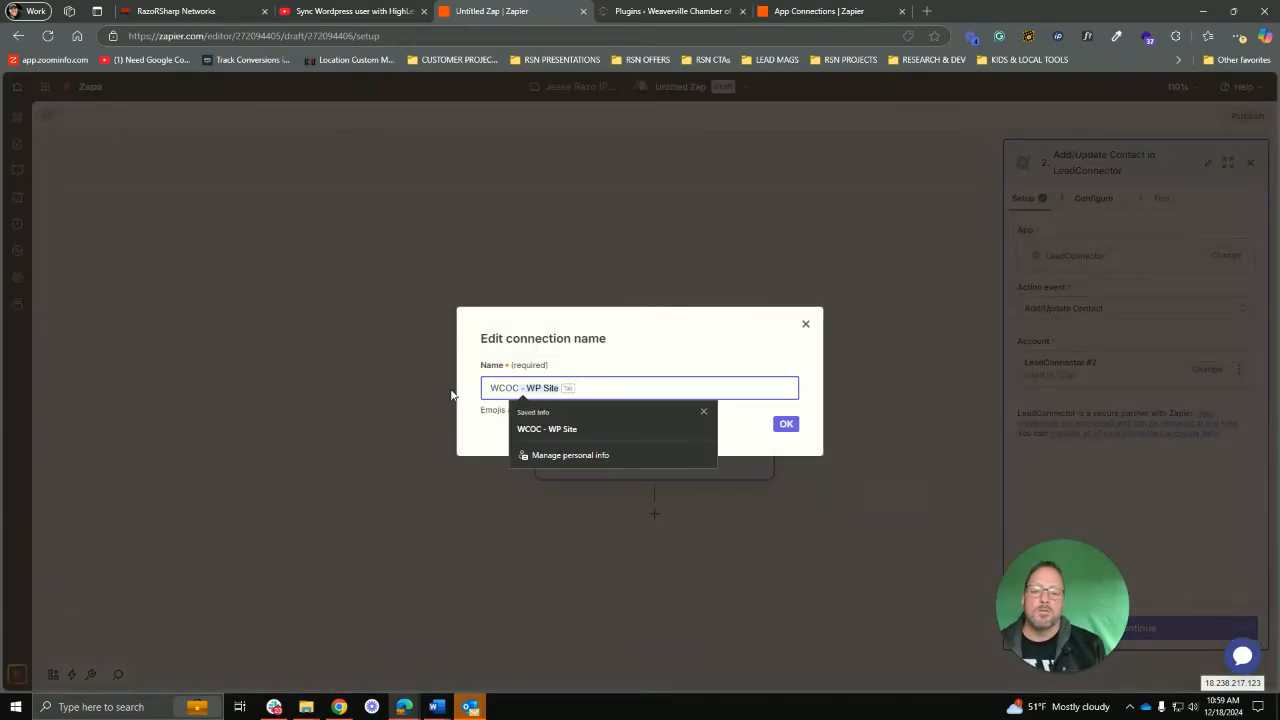
type(" - RSNCR")
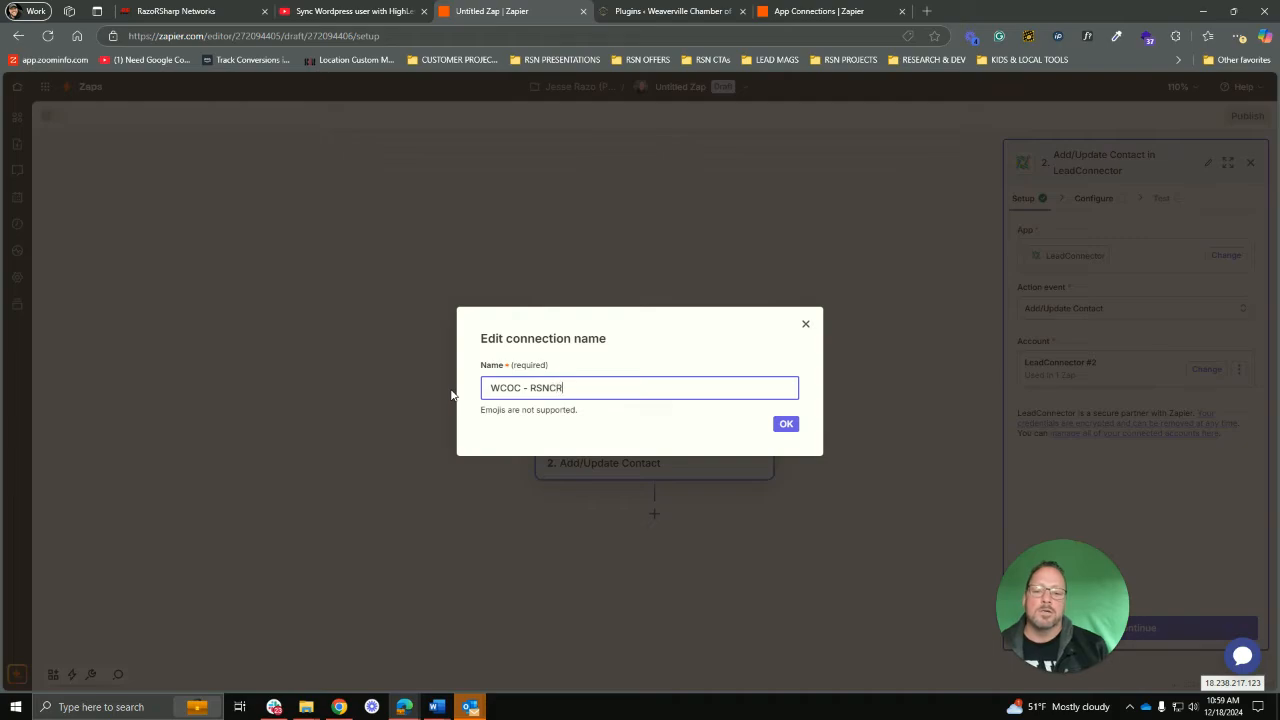
key("BackSpace")
type("C")
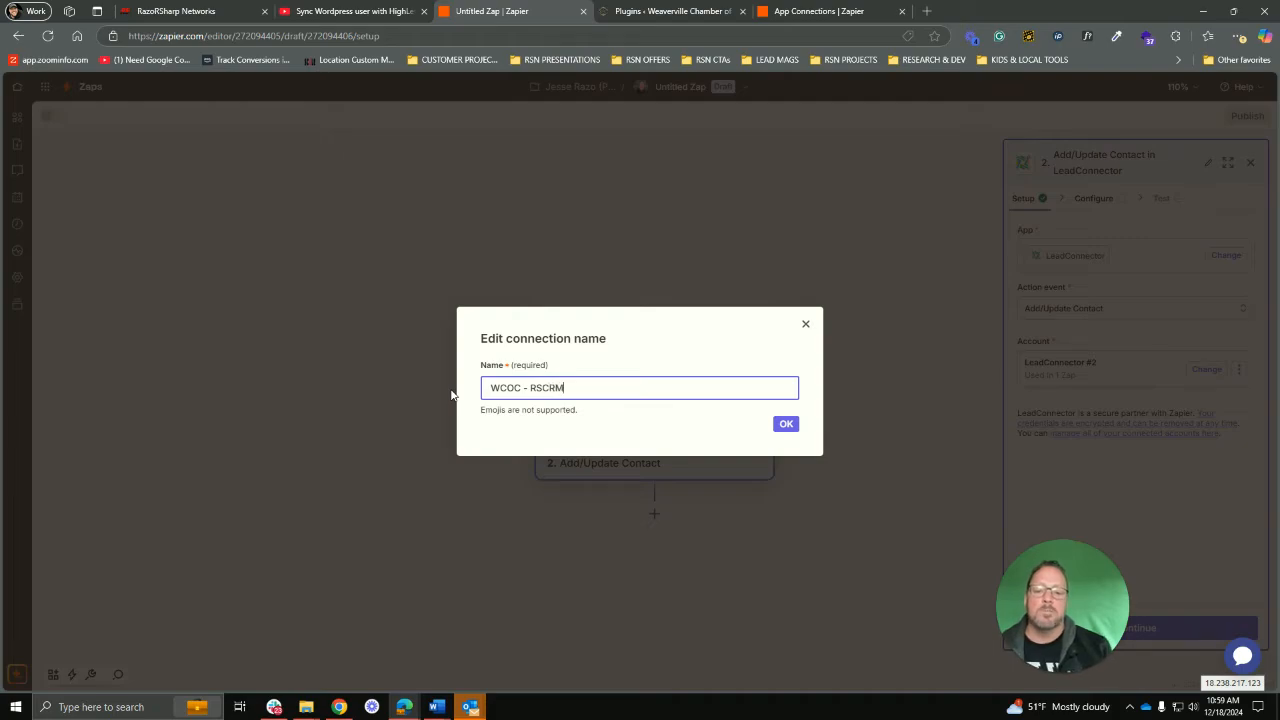
left_click(795, 428)
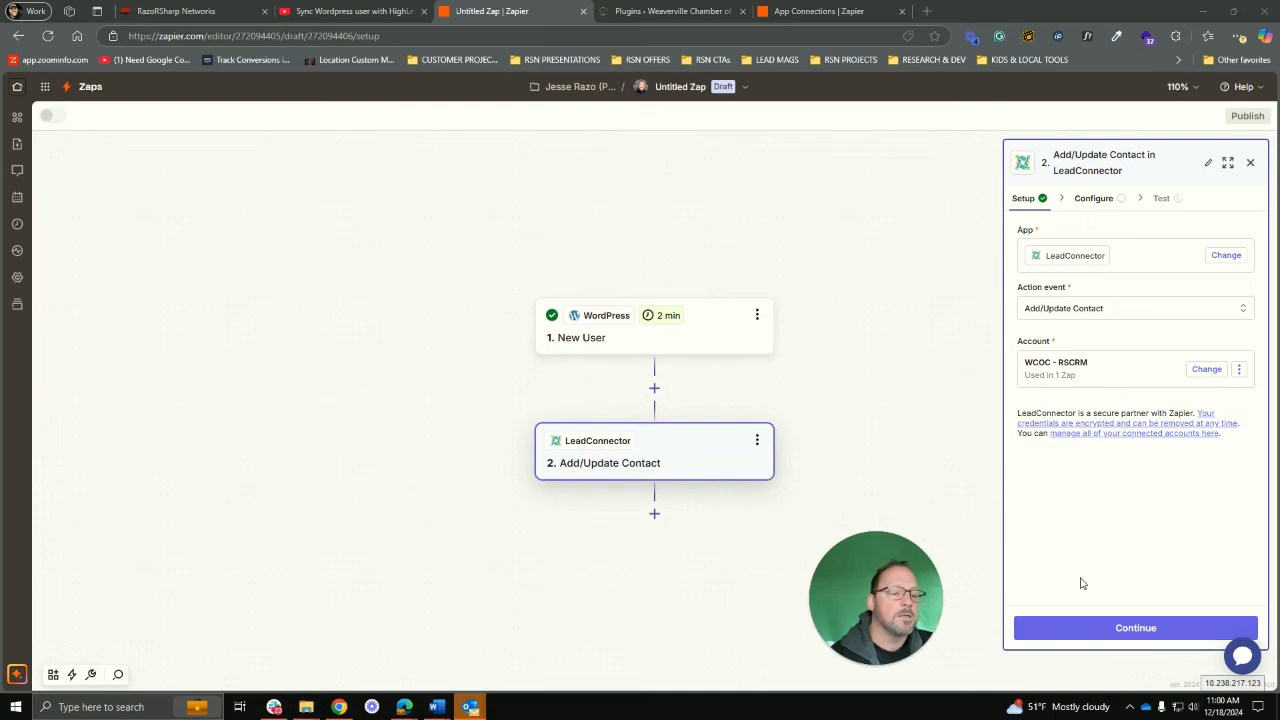
Step: Map WordPress First Name and Last Name into the contact's First Name and Last Name
left_click(1137, 628)
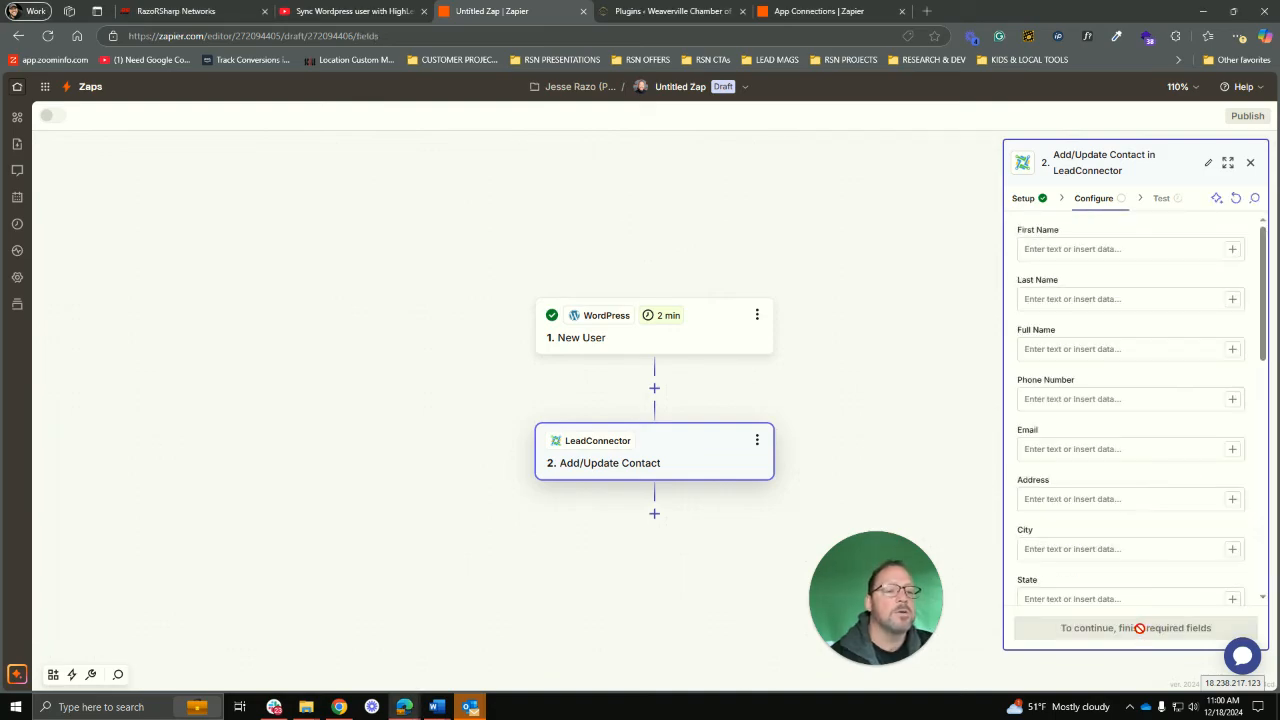
left_click(1065, 252)
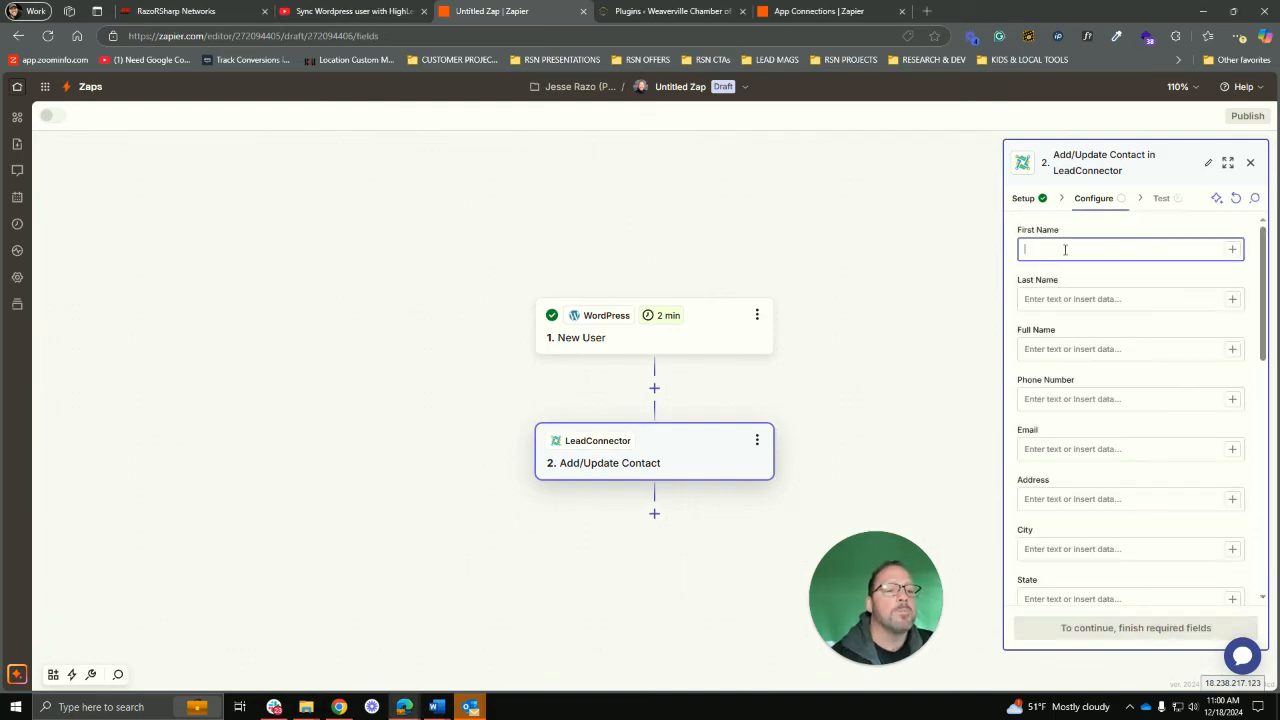
left_click(1232, 249)
left_click_drag(907, 609, 614, 562)
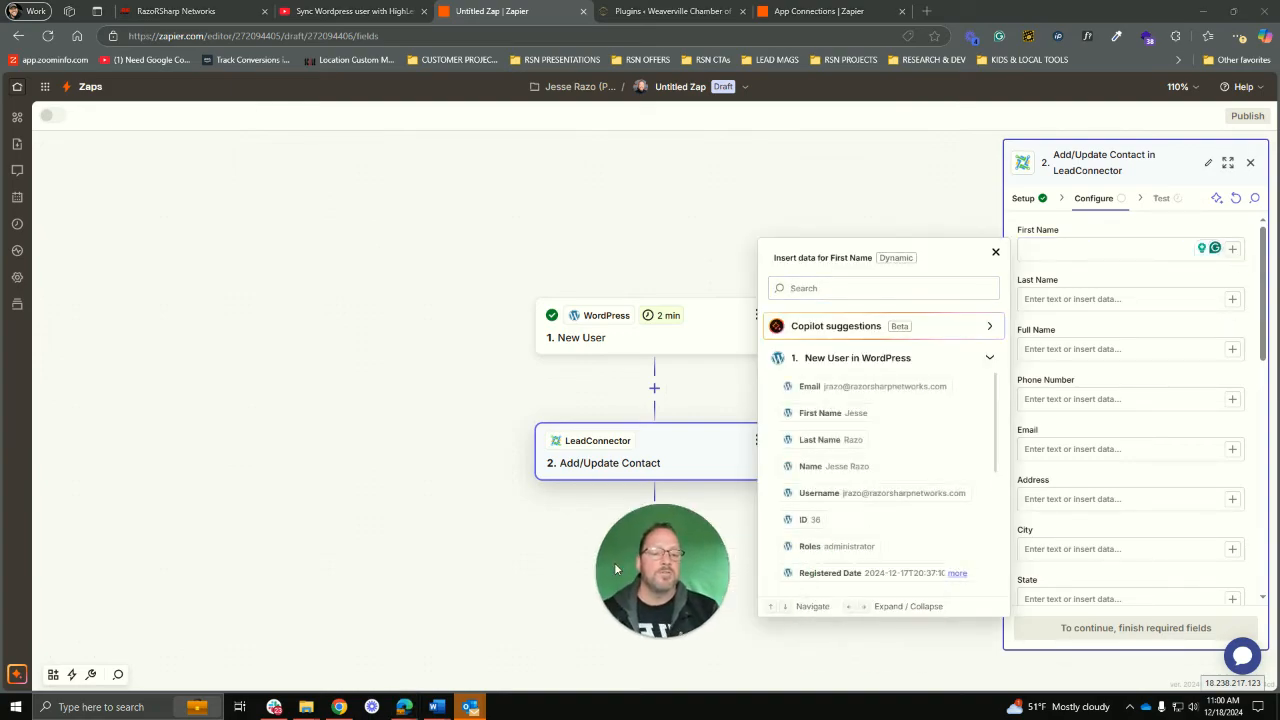
left_click(826, 413)
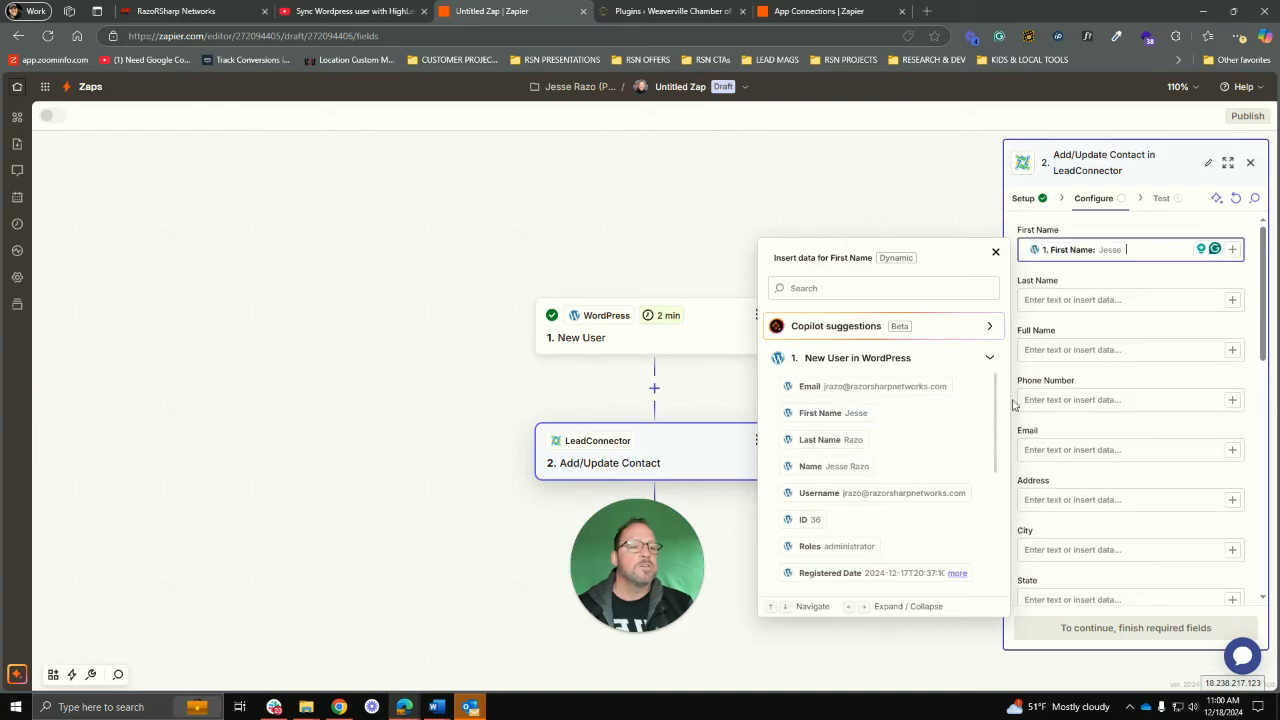
left_click(1232, 299)
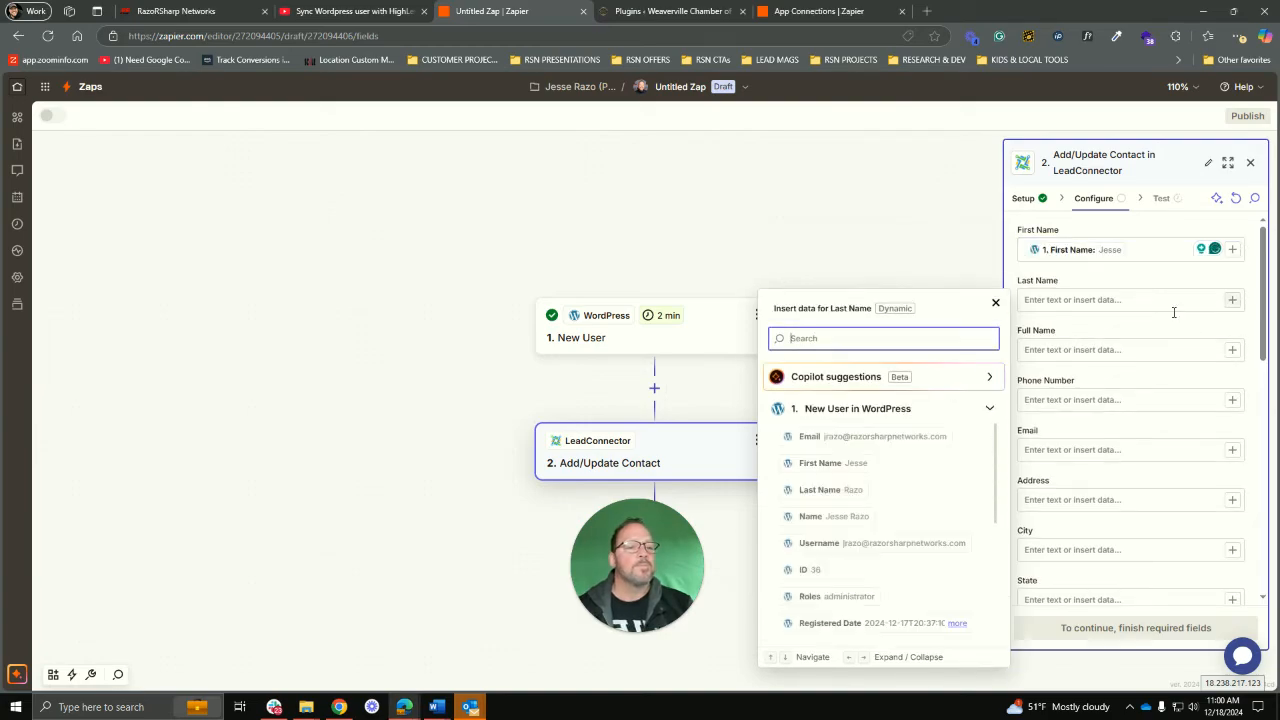
left_click(829, 489)
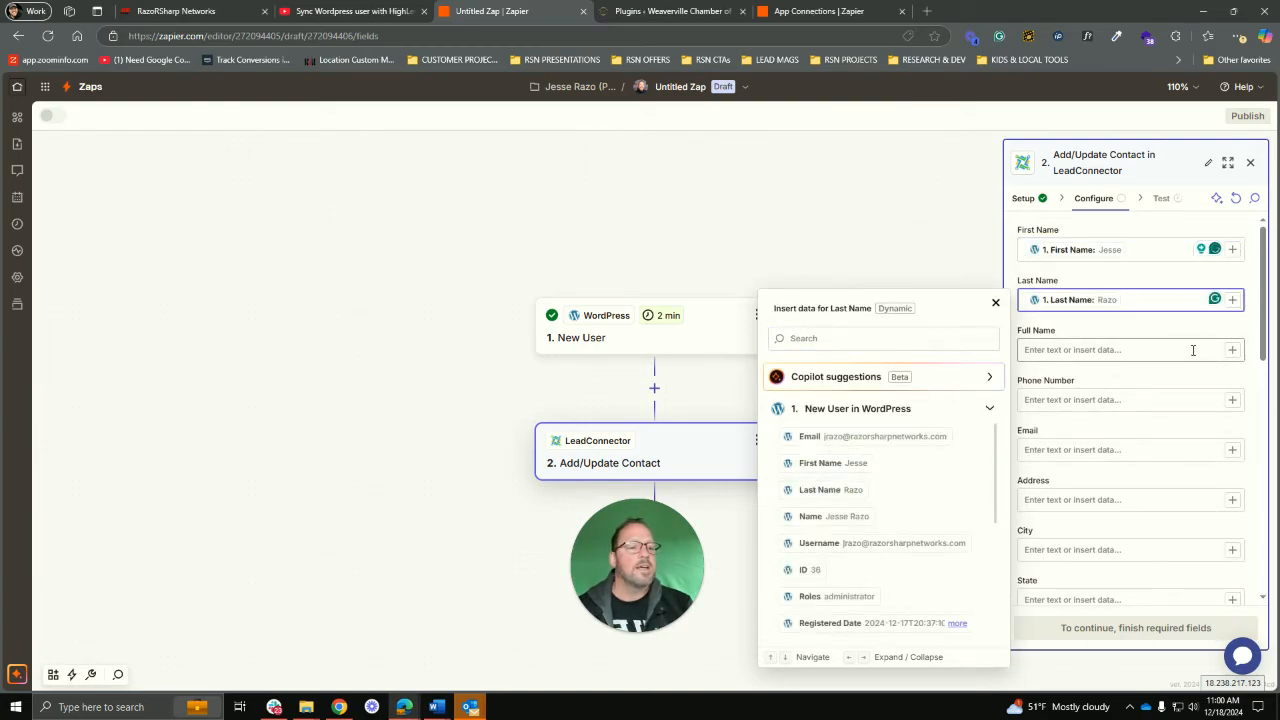
Step: Search the WordPress data for a phone value for Phone Number; none is available
left_click(1232, 400)
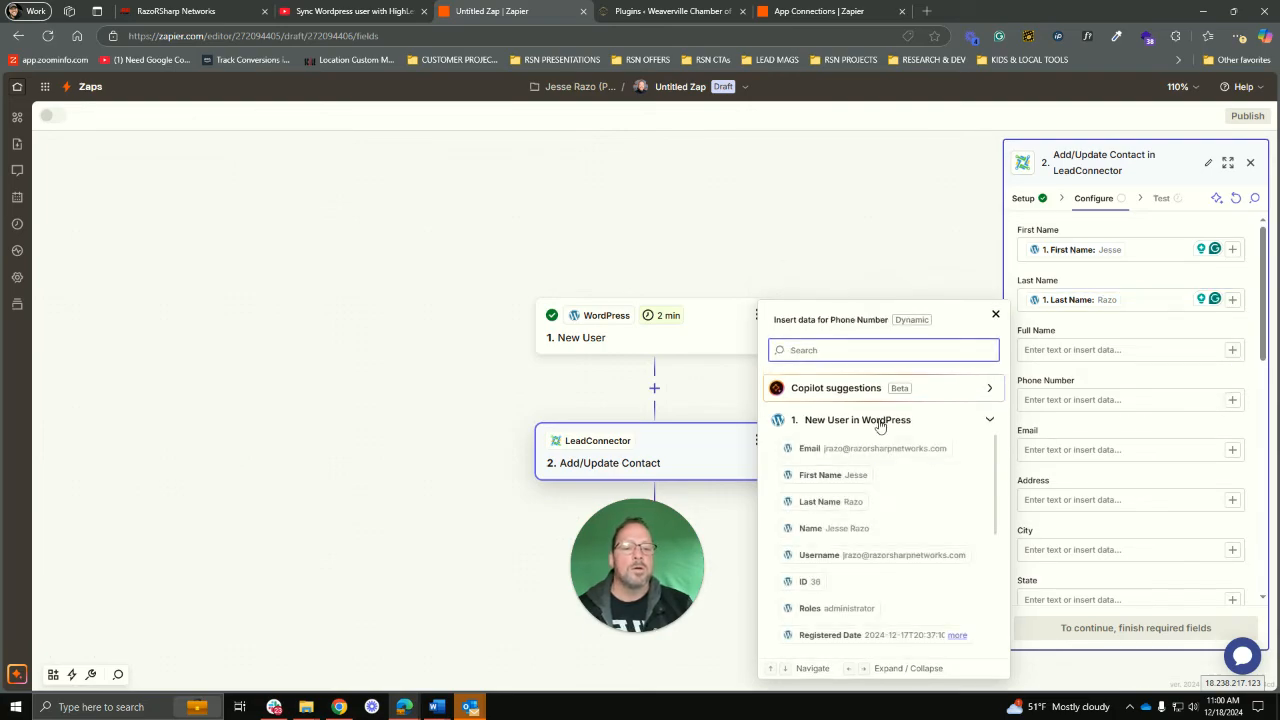
type("Phone")
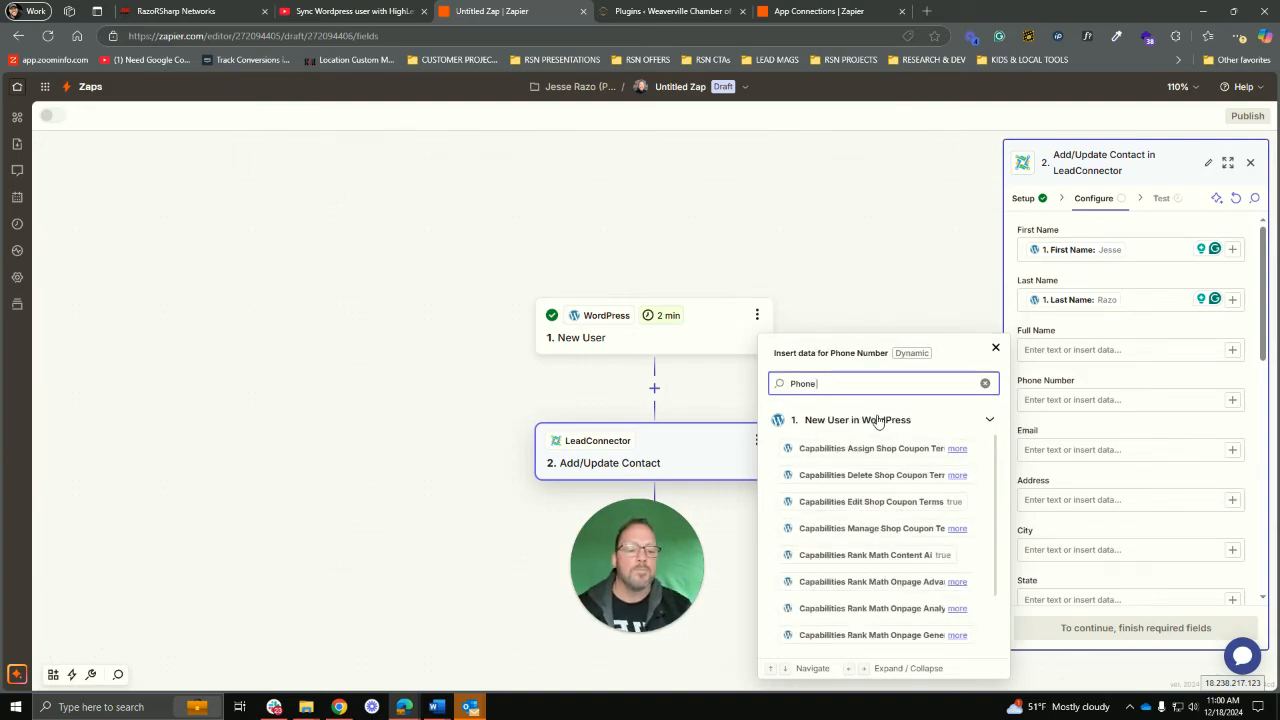
type(" Numbe")
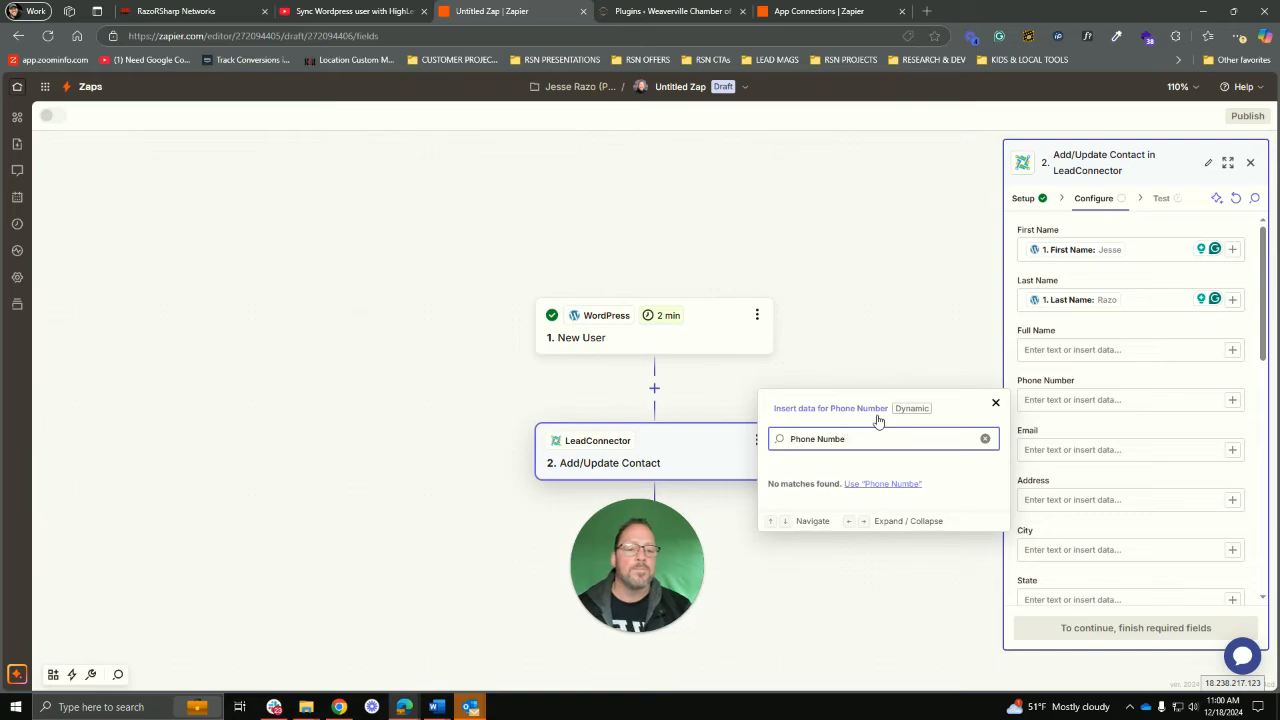
key("BackSpace")
key("BackSpace")
key("BackSpace")
key("BackSpace")
key("BackSpace")
key("BackSpace")
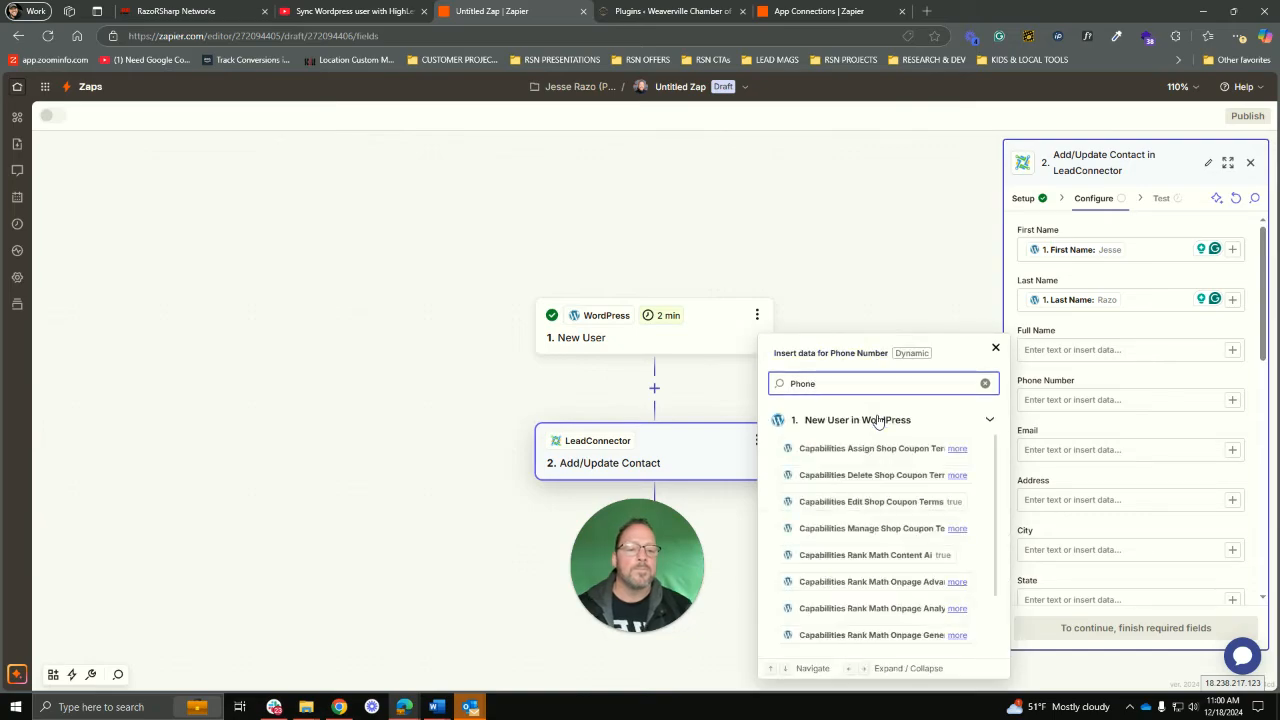
scroll(873, 443, "down", 2)
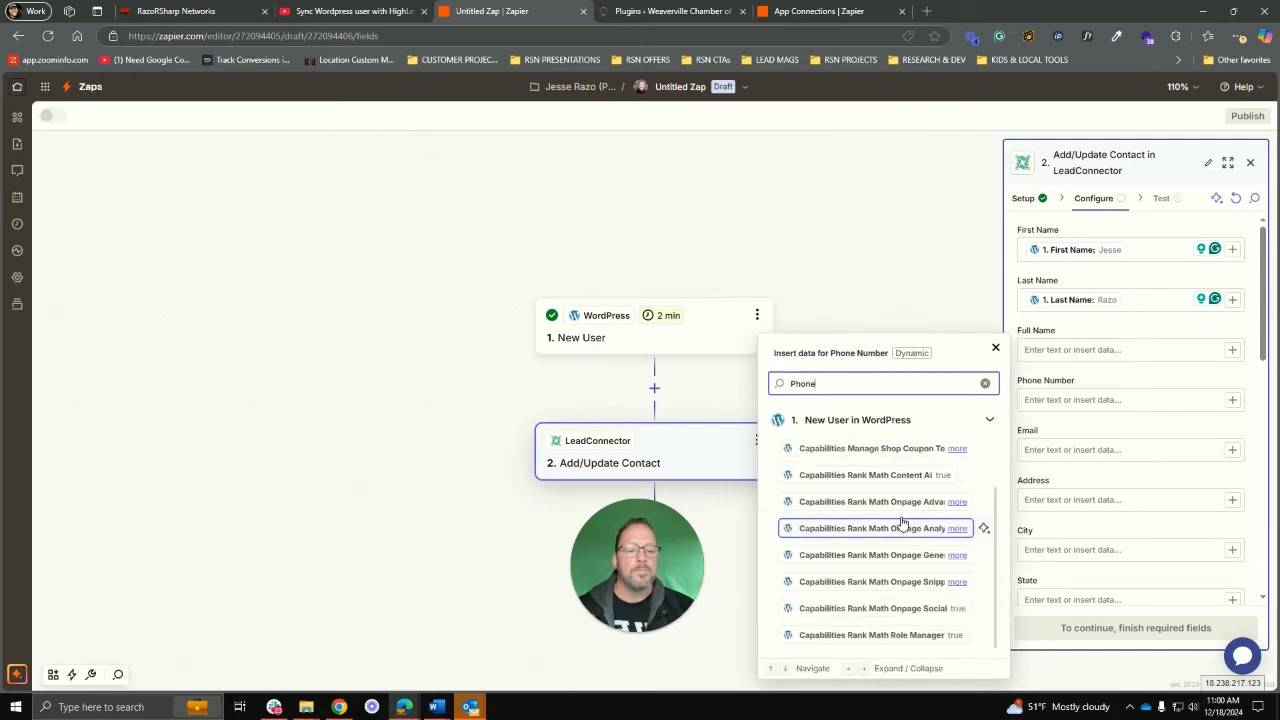
scroll(901, 523, "up", 2)
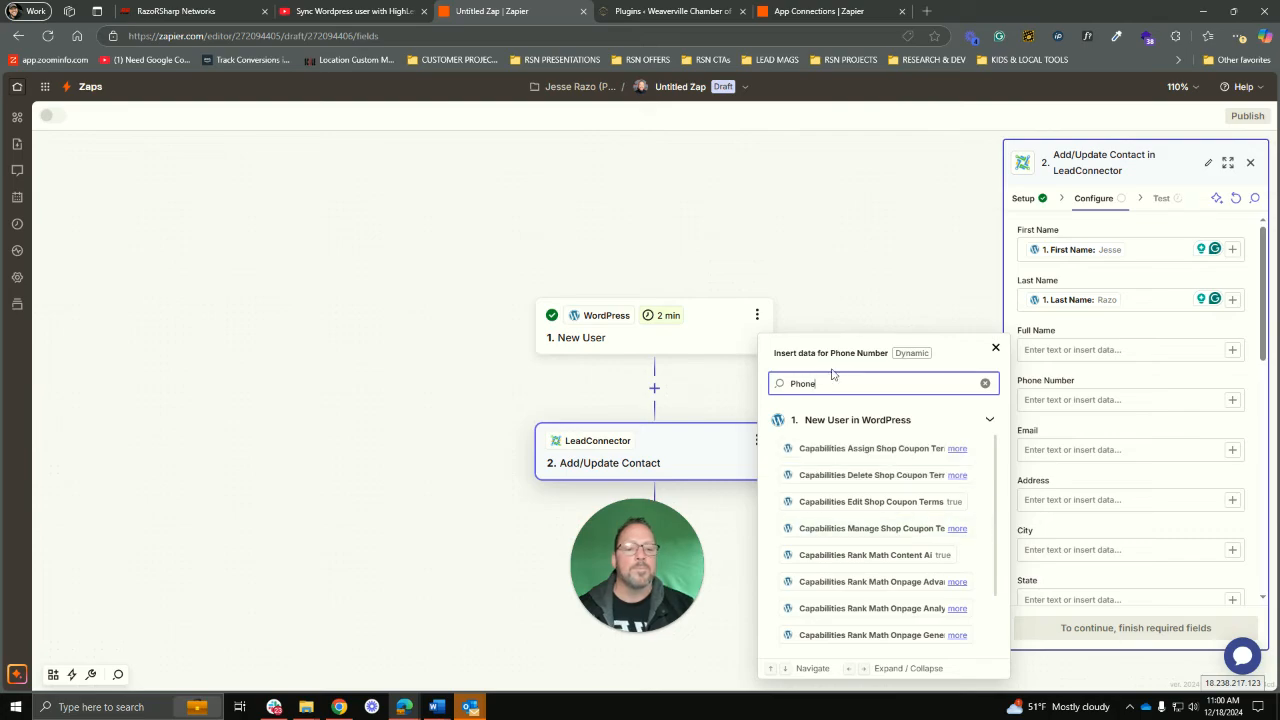
left_click(1107, 390)
left_click(1232, 450)
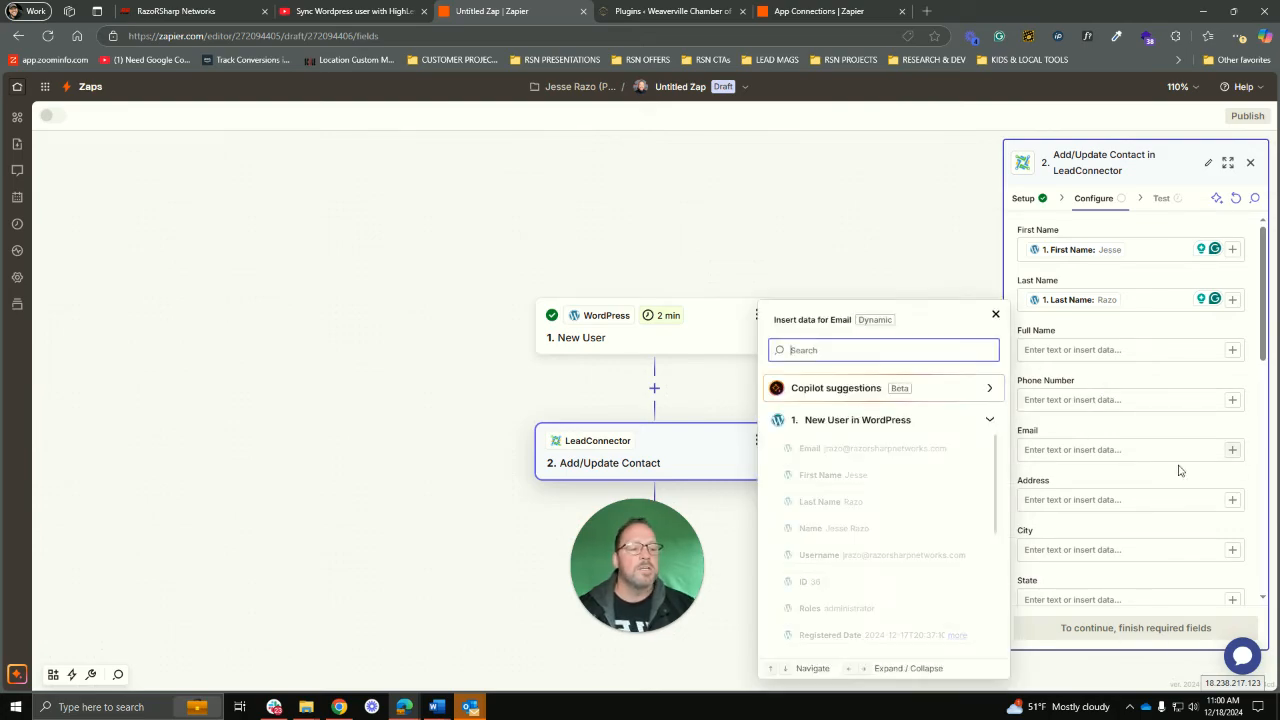
Step: Map the WordPress Email into Email and leave the Address field empty
left_click(862, 449)
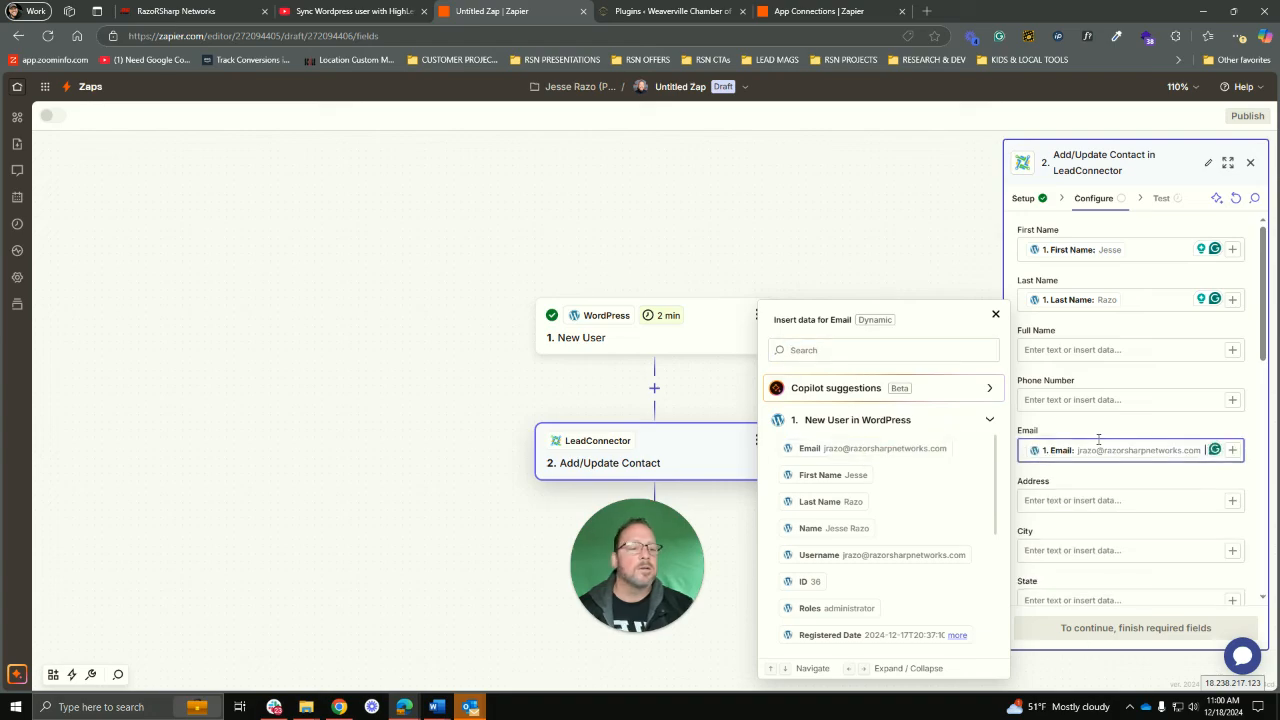
scroll(1117, 445, "down", 1)
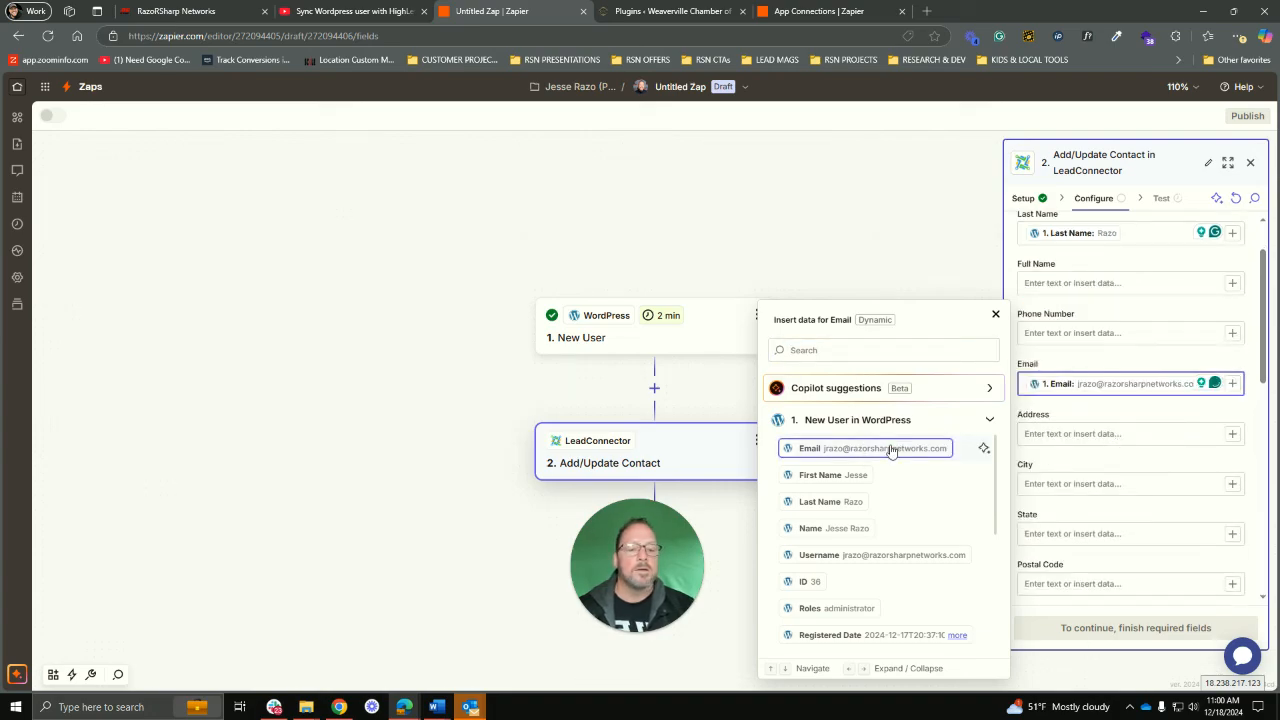
left_click(1234, 437)
left_click(1233, 435)
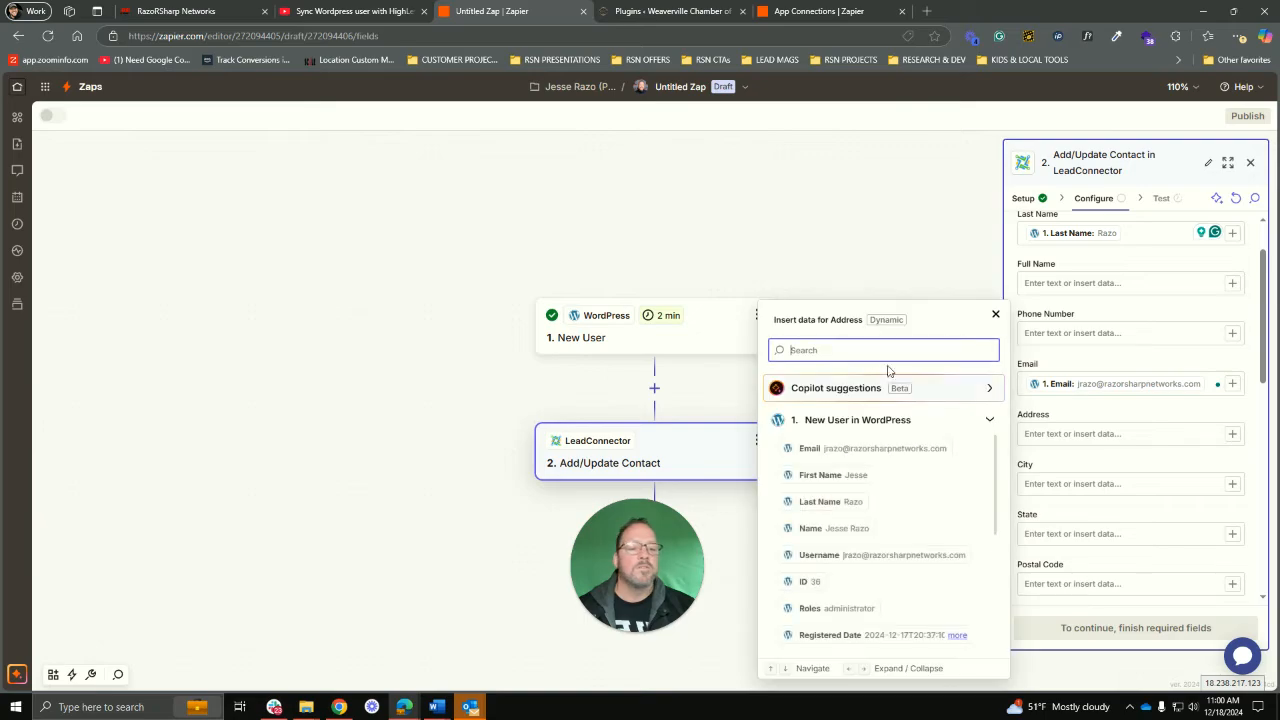
type("Address")
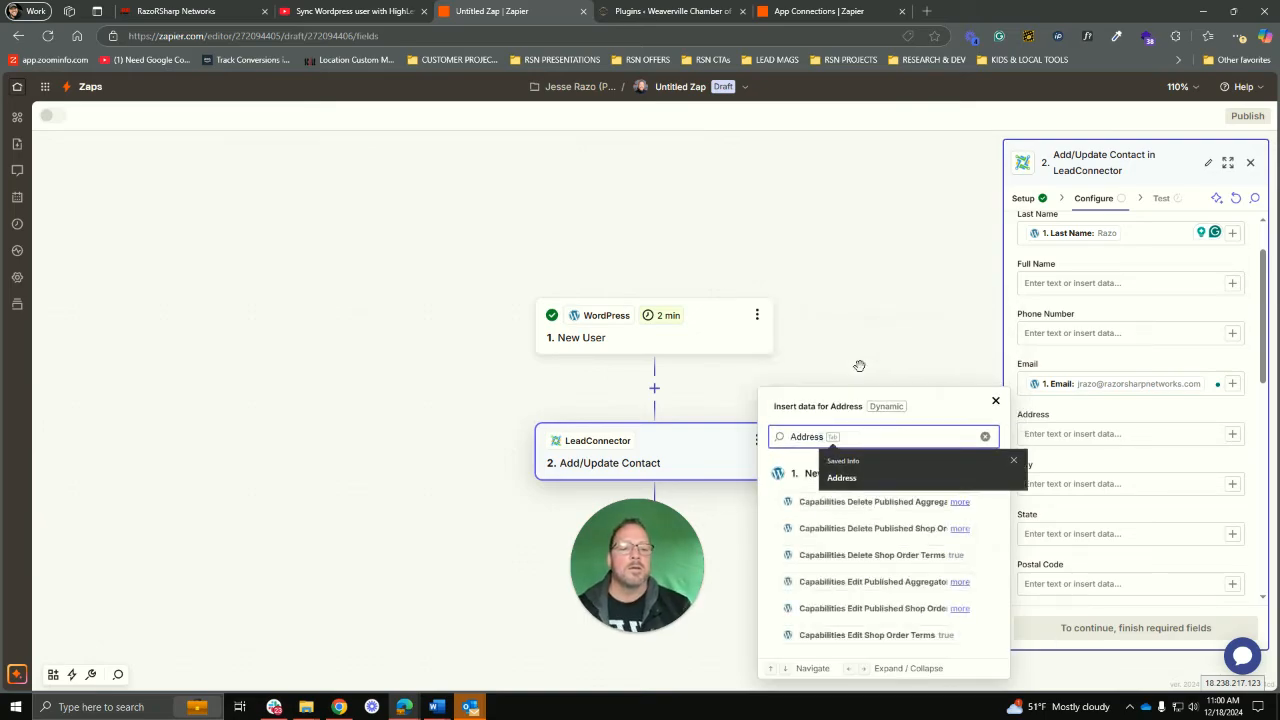
key("BackSpace")
key("BackSpace")
key("BackSpace")
key("BackSpace")
key("BackSpace")
key("BackSpace")
key("BackSpace")
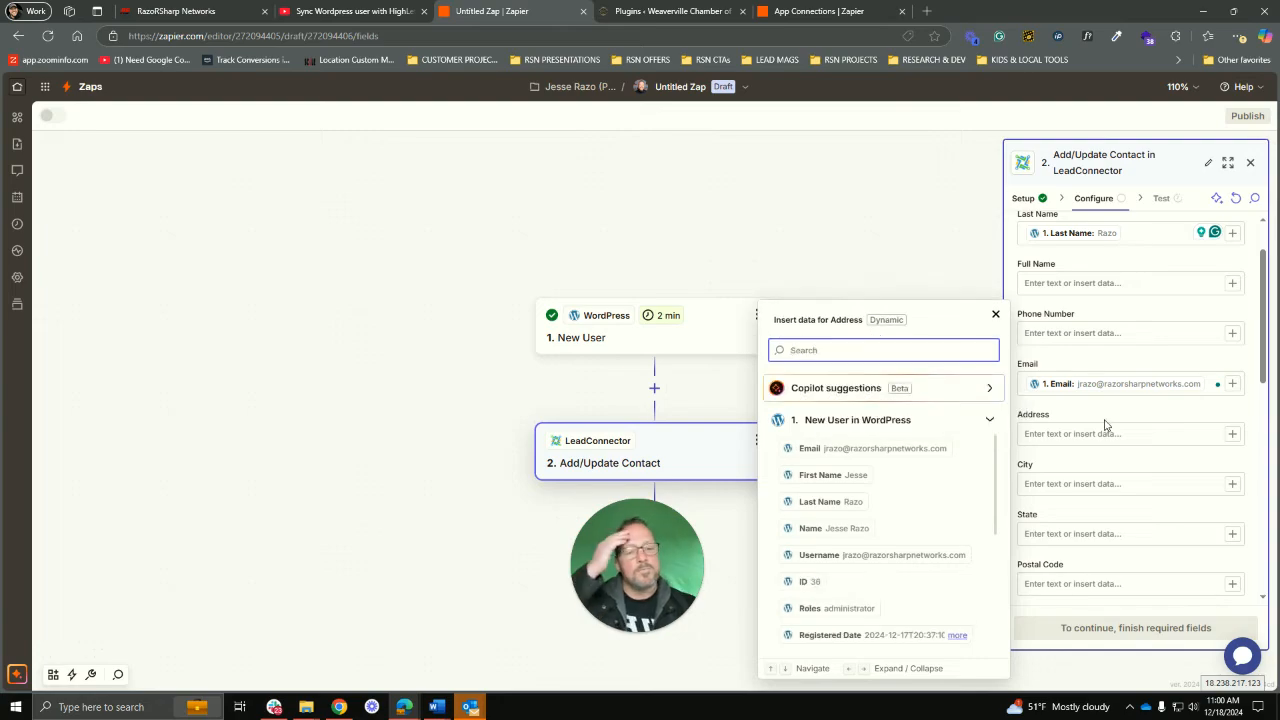
Step: Set the contact's Mark as Lead option to False
scroll(1105, 425, "down", 1)
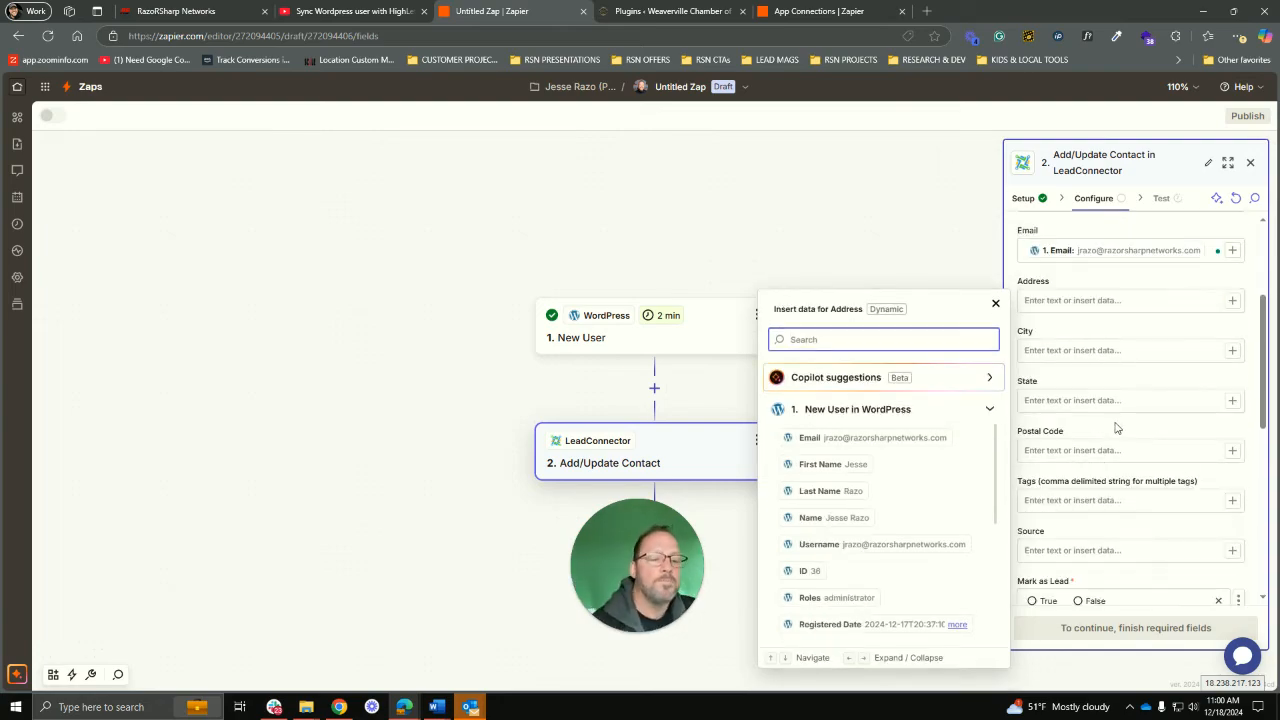
scroll(1116, 428, "down", 1)
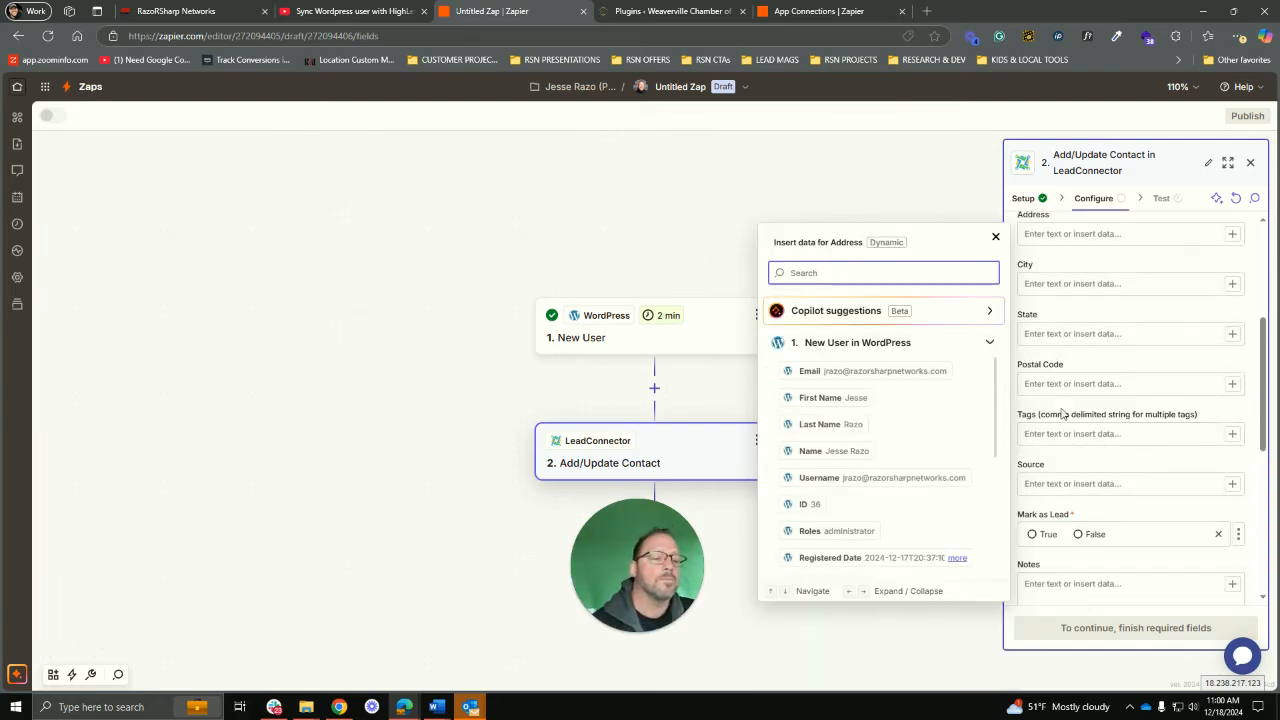
left_click(1082, 538)
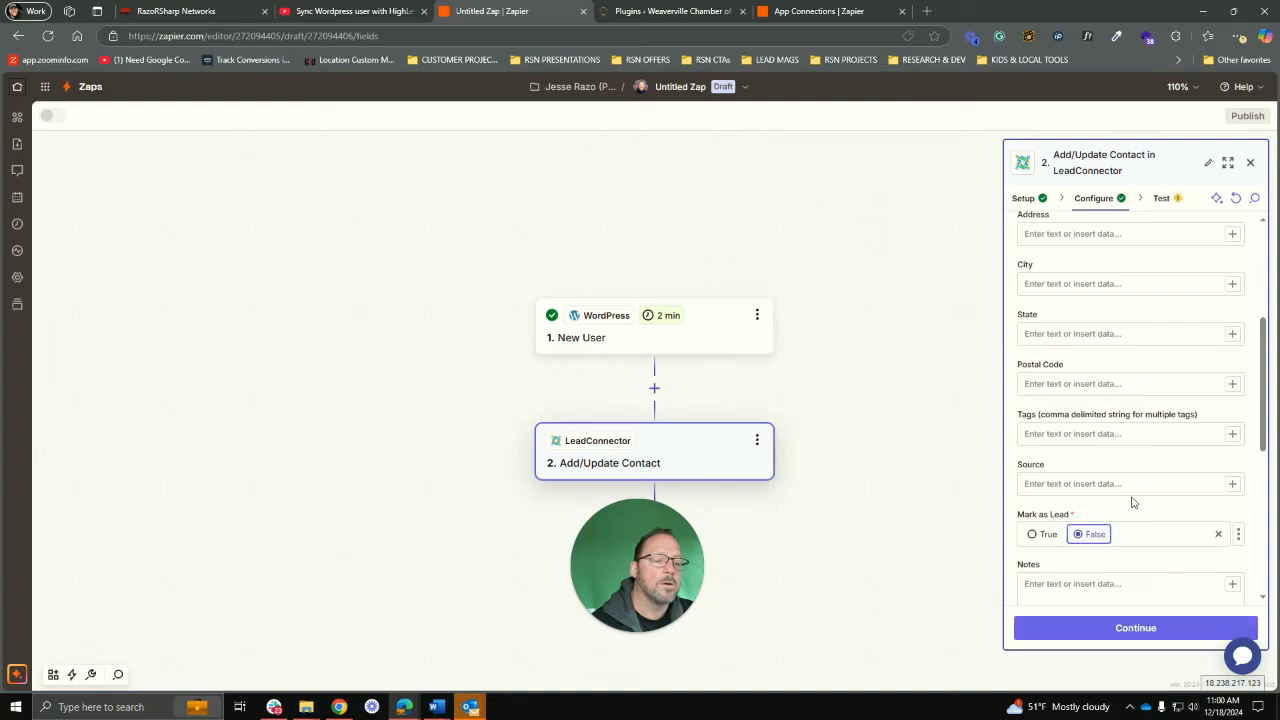
scroll(1112, 464, "down", 3)
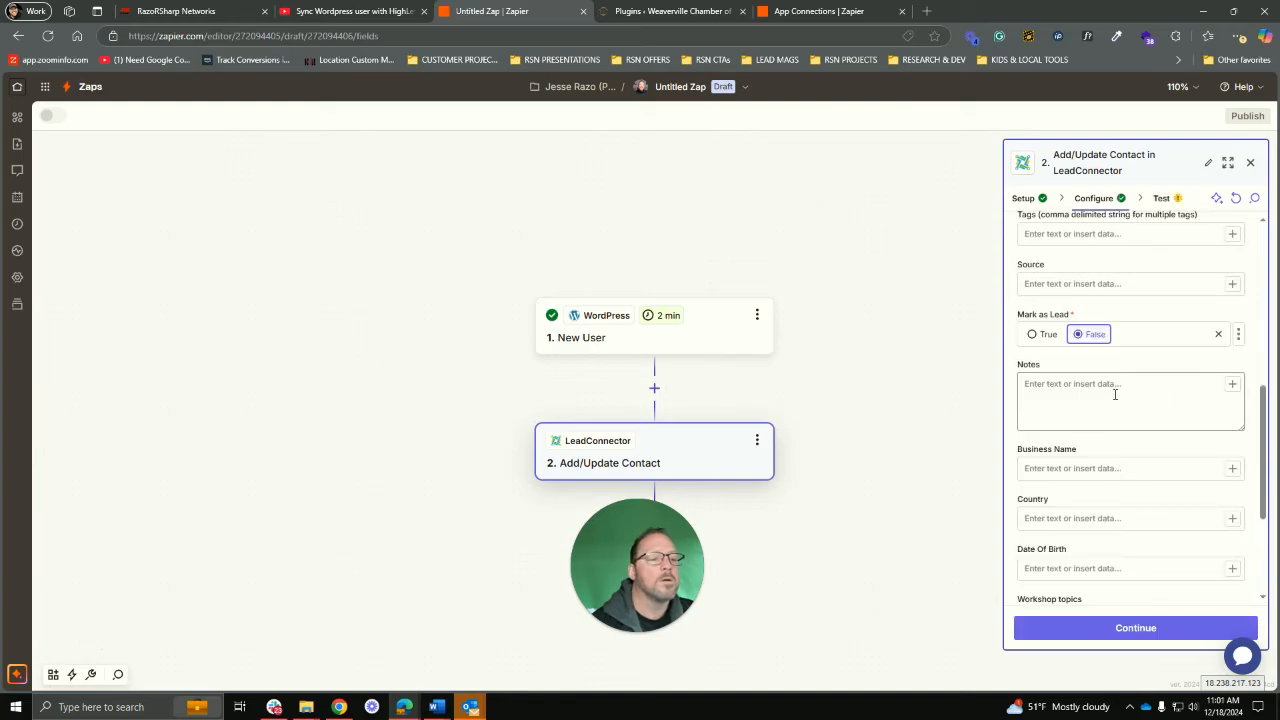
scroll(1158, 422, "down", 2)
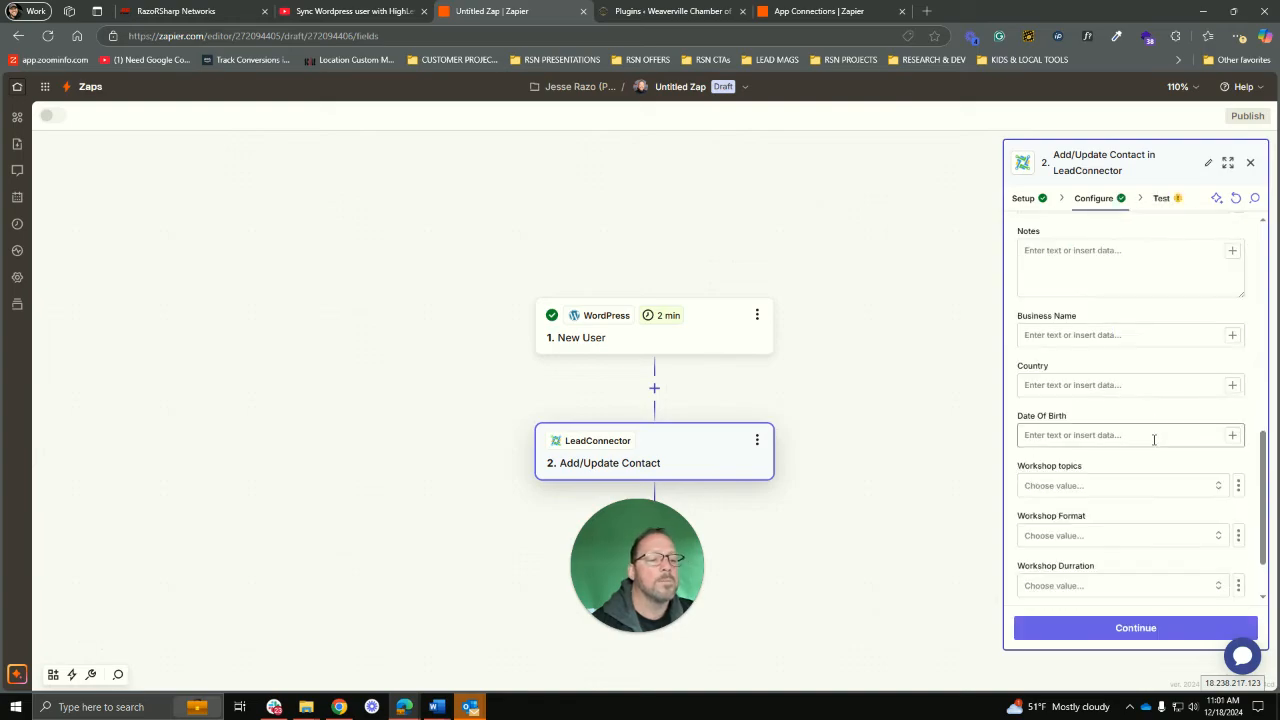
Step: Check the Business Name suggestions but leave it unmapped, then focus the Notes field
left_click(1231, 336)
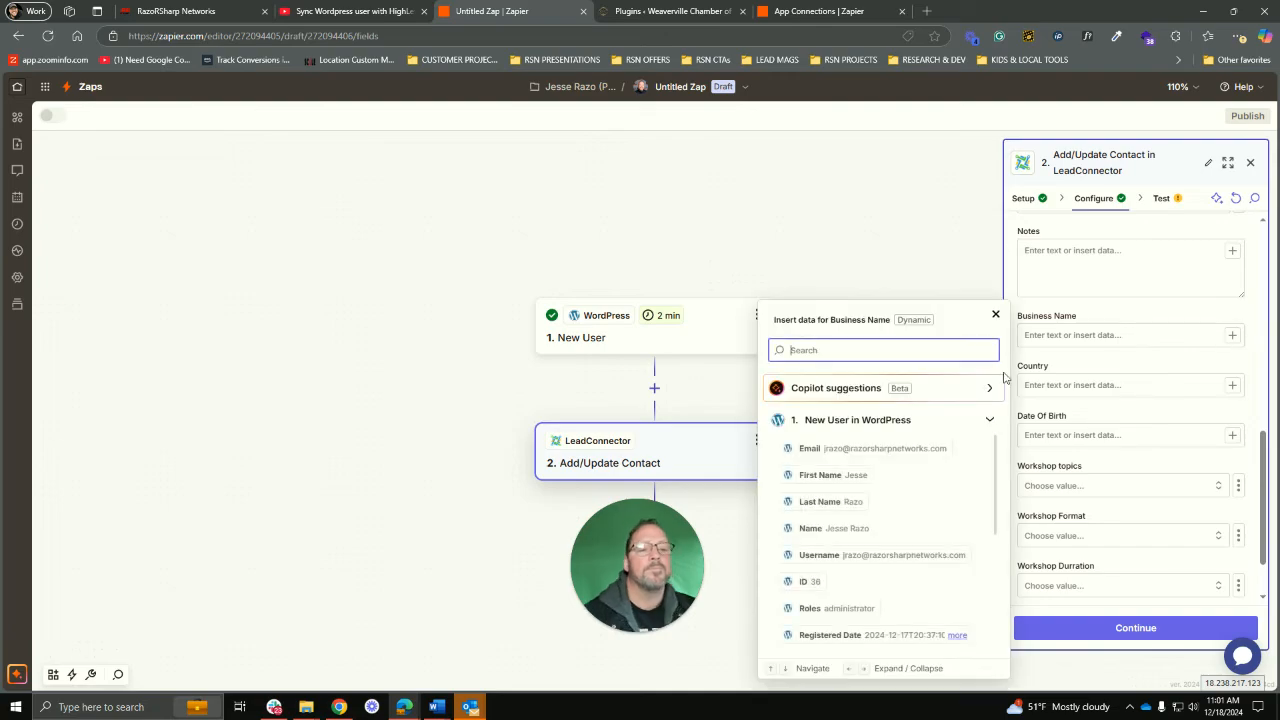
left_click(914, 396)
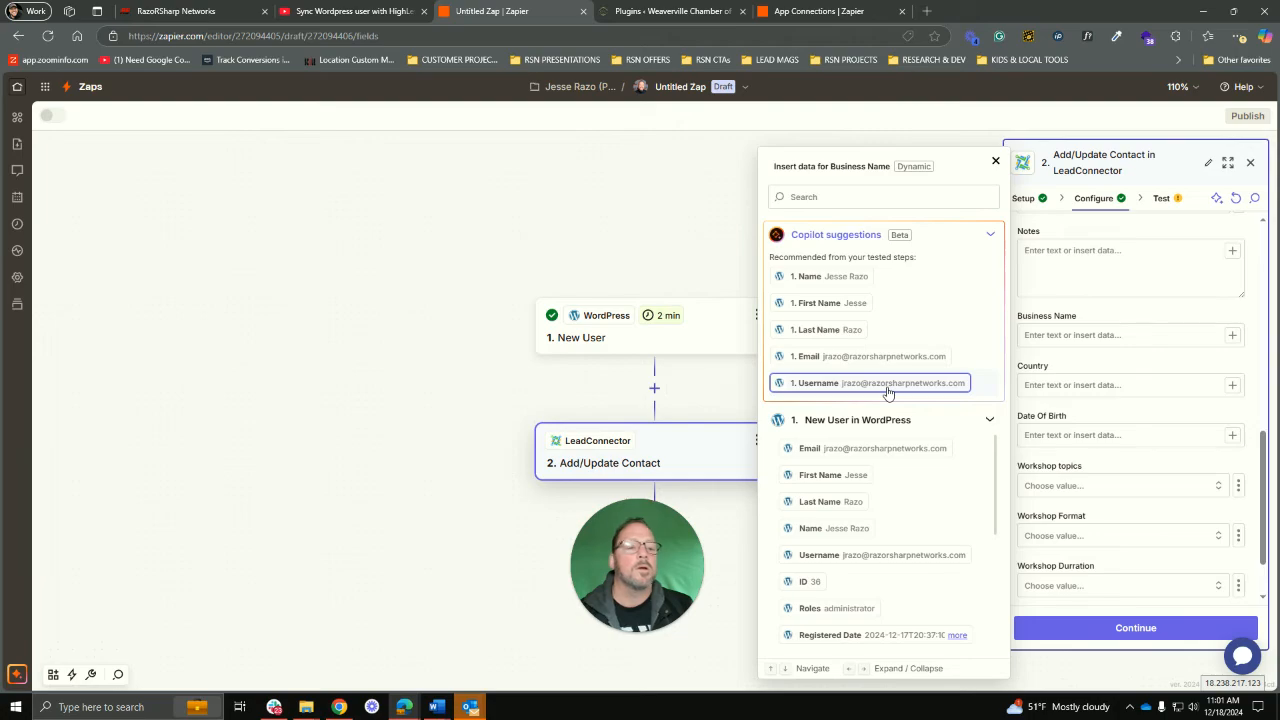
left_click(996, 163)
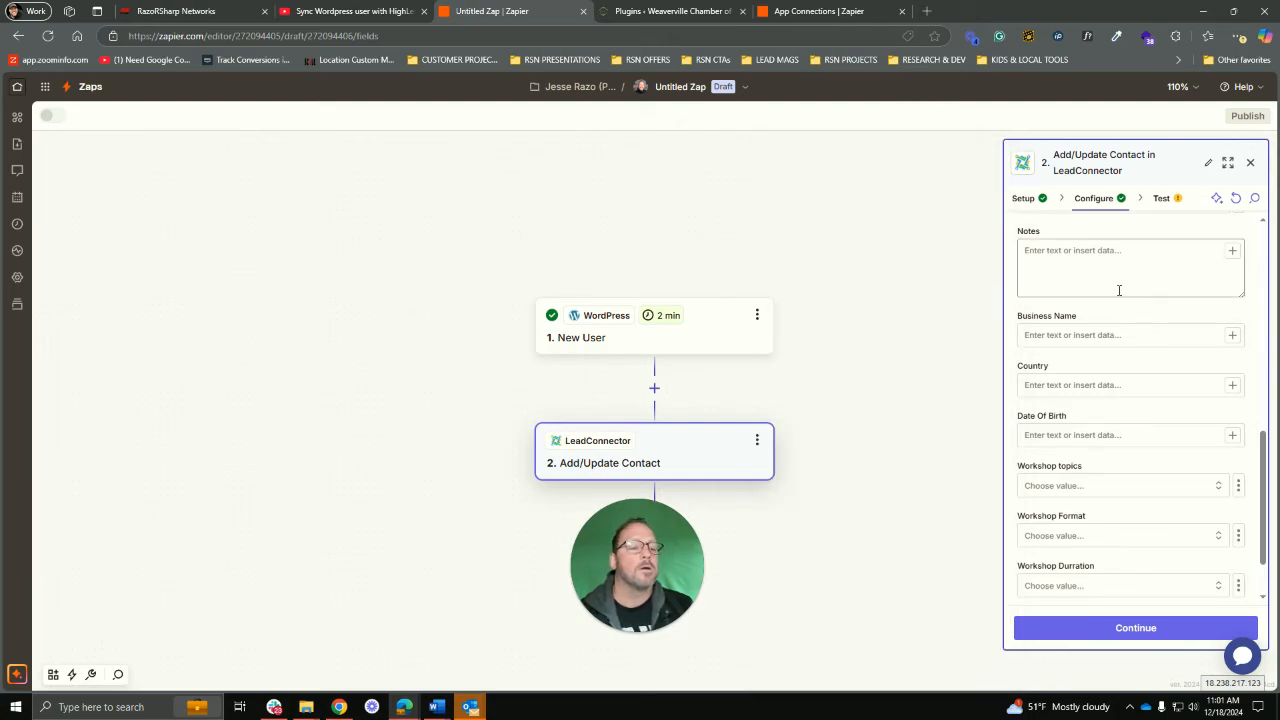
scroll(1131, 400, "down", 2)
scroll(1134, 400, "up", 3)
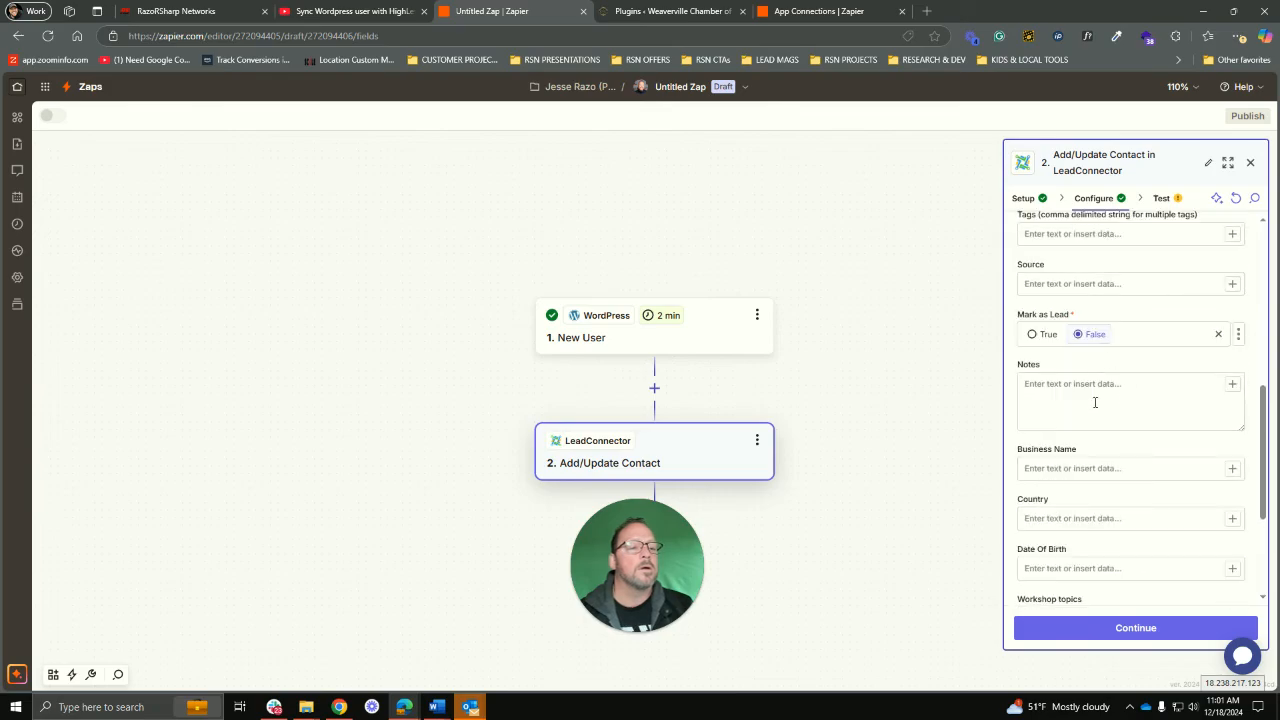
left_click(1048, 407)
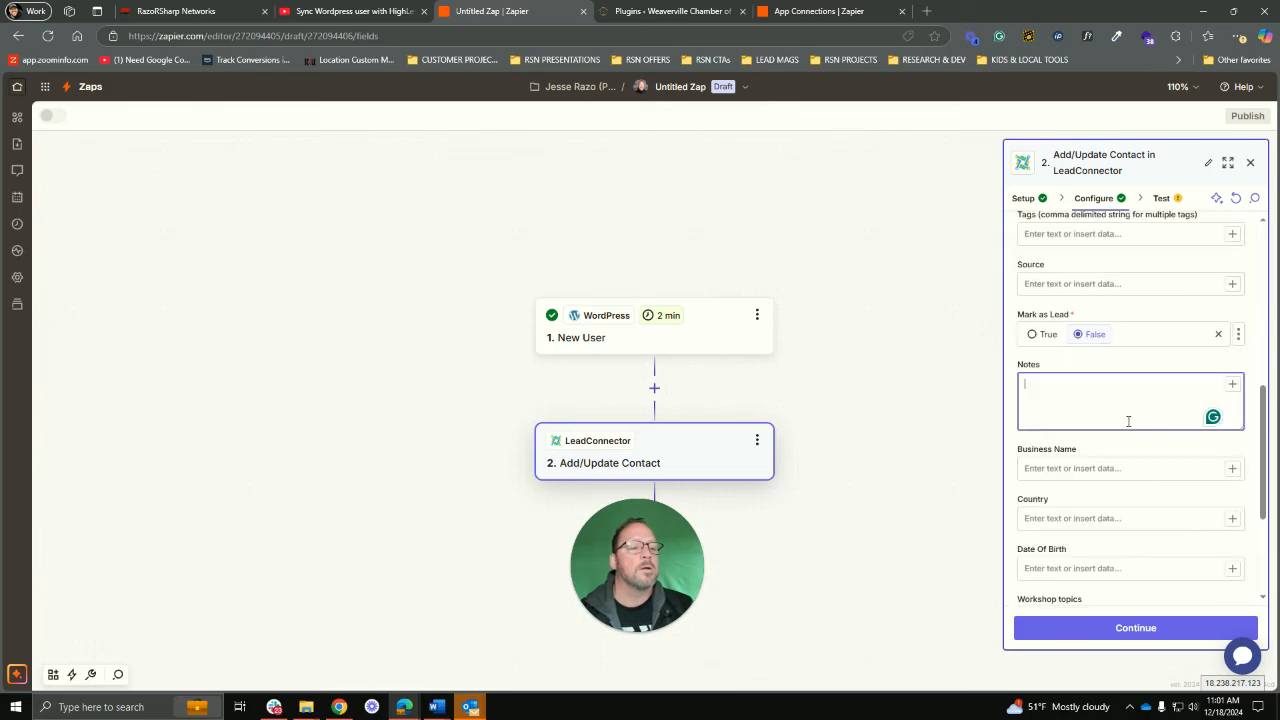
Step: Fill Notes with 'USER NAME:' before the WordPress Username and continue to testing
left_click(1233, 386)
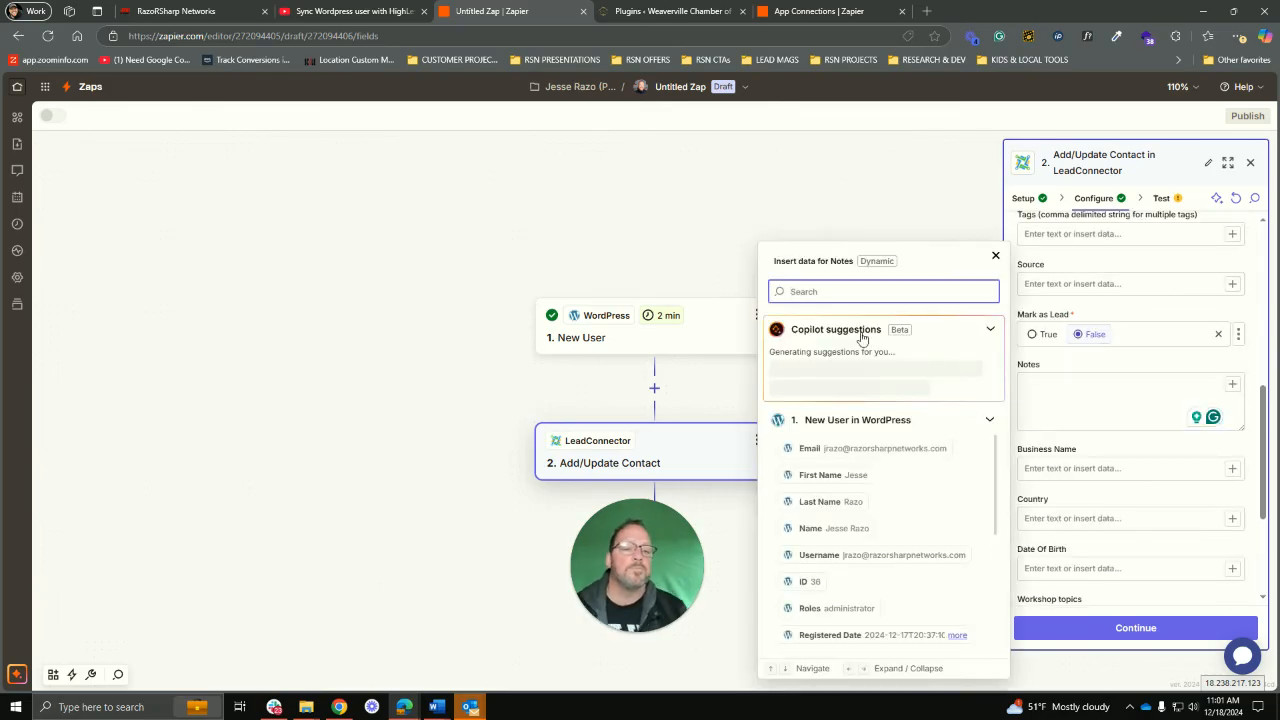
type("user")
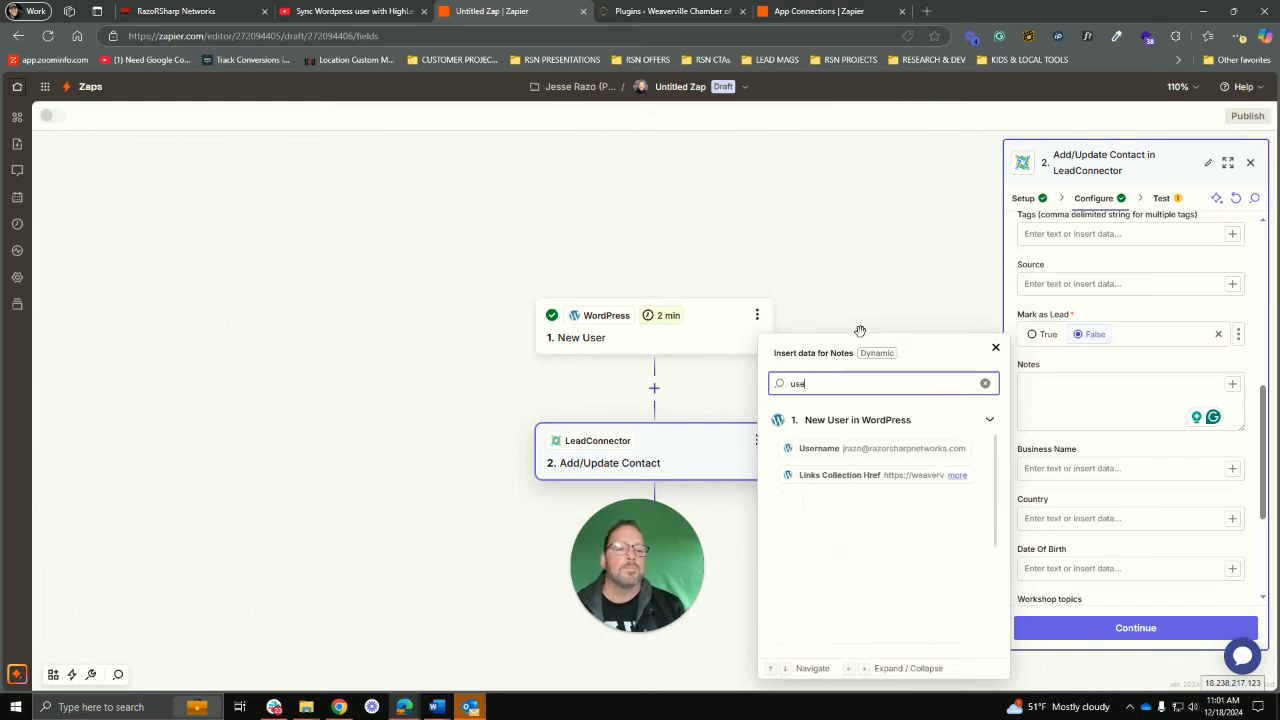
left_click(863, 449)
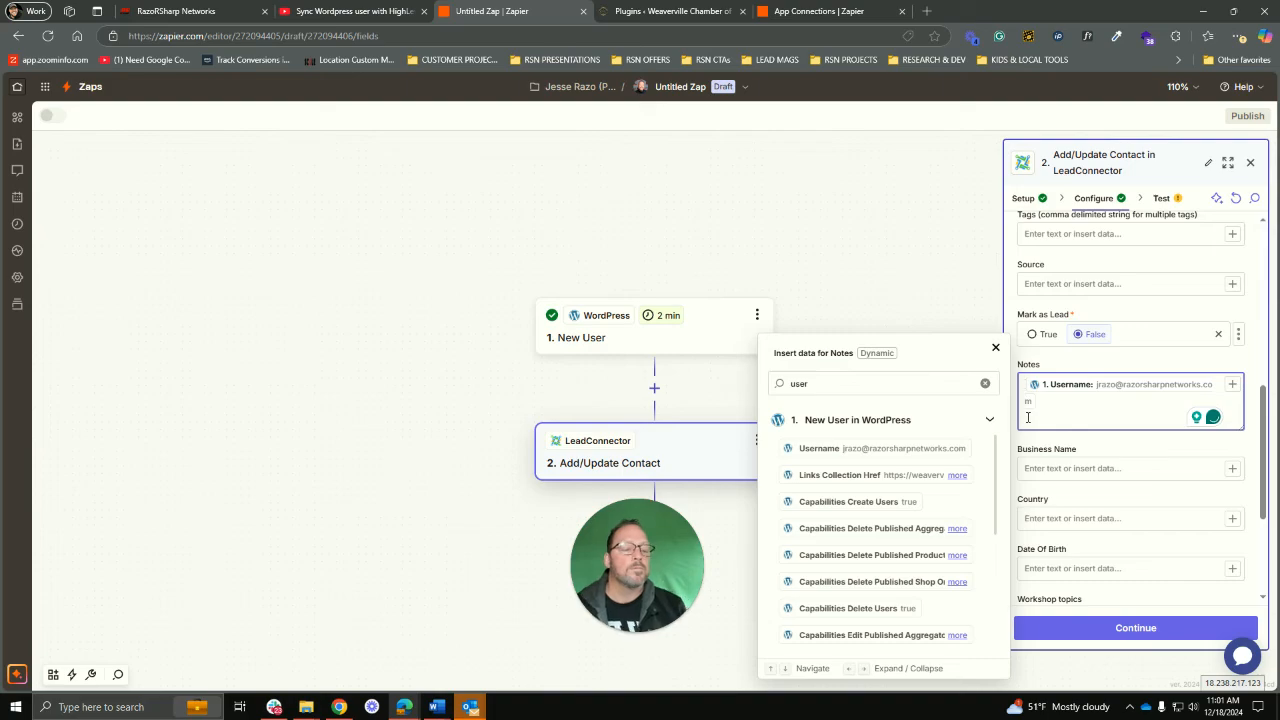
type("USER NAME")
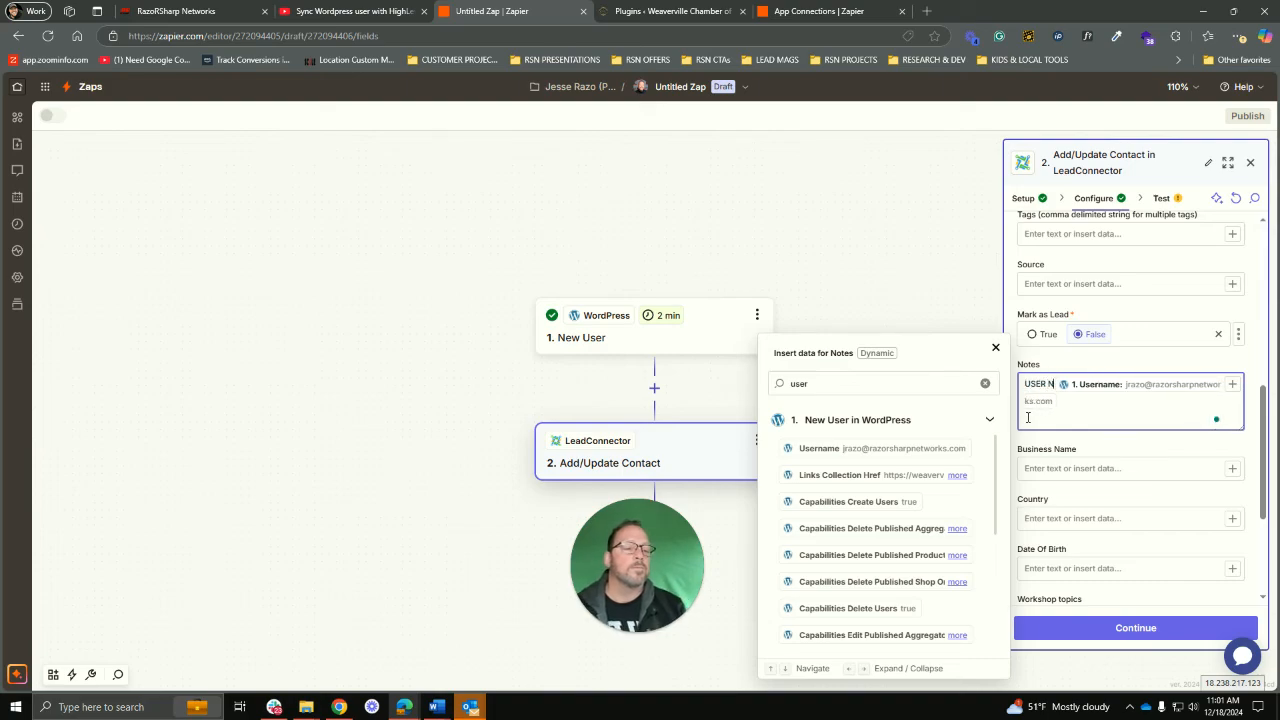
type(":")
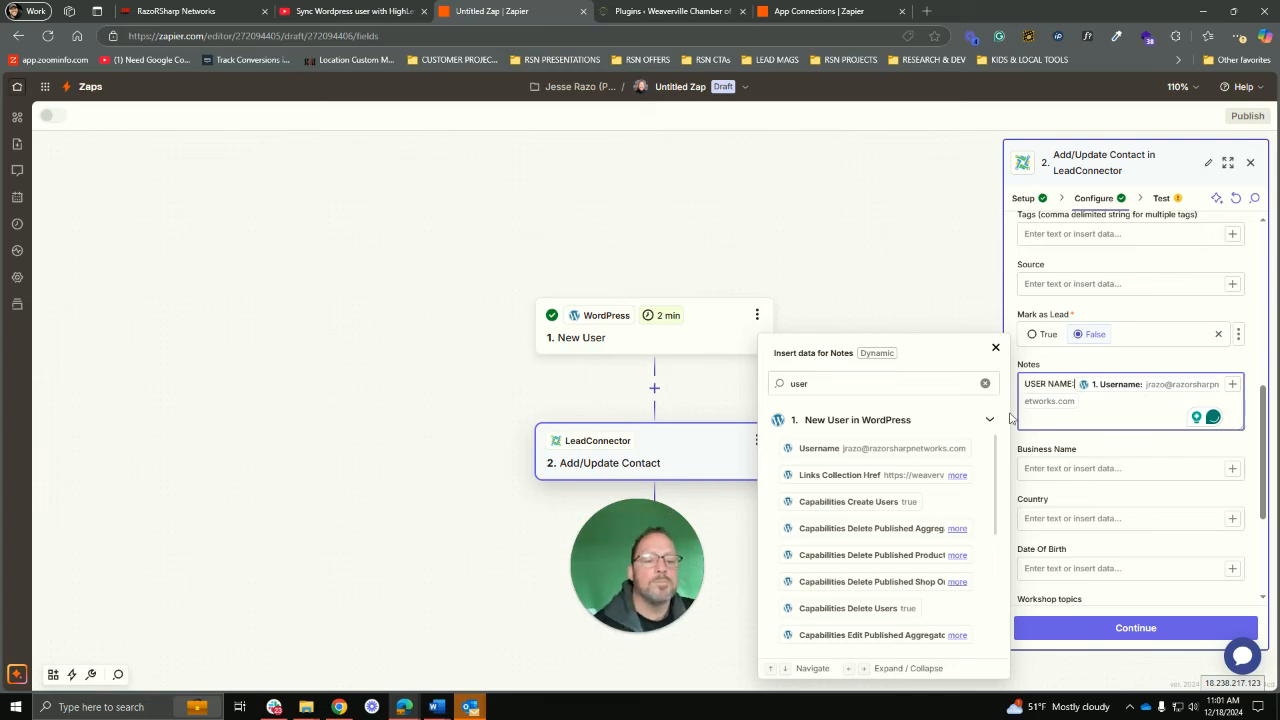
left_click(1150, 470)
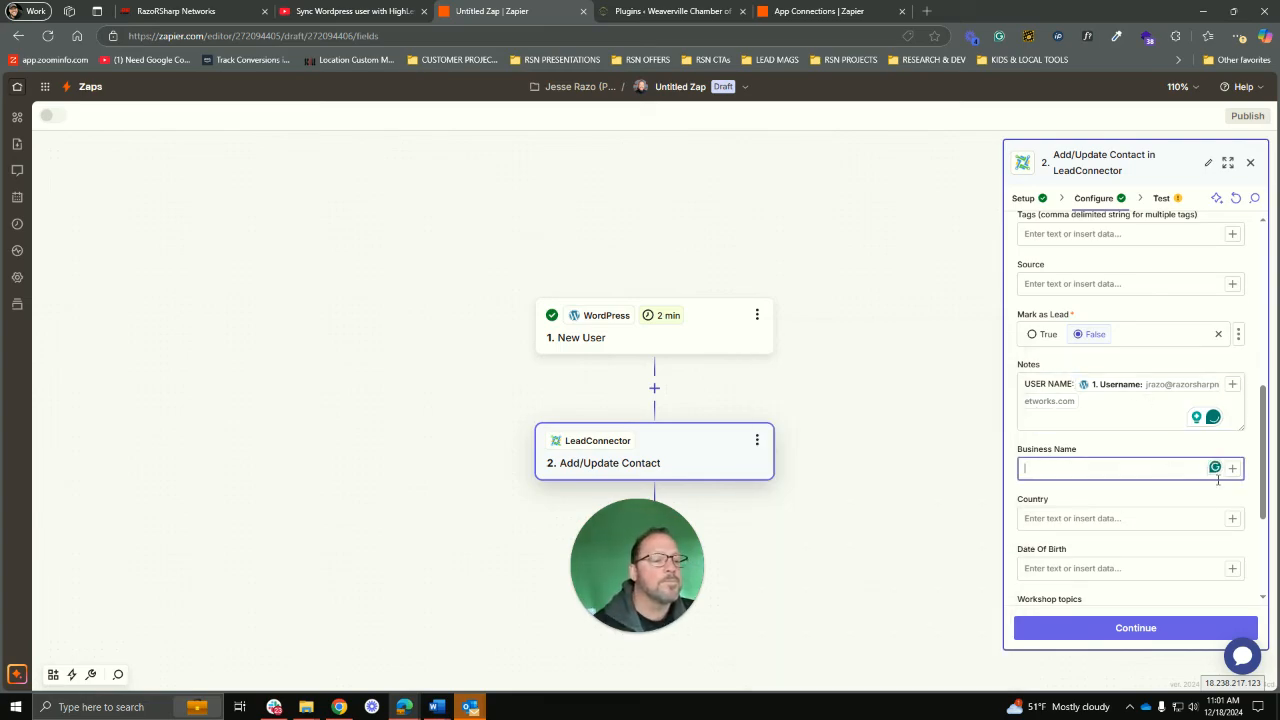
scroll(1192, 483, "down", 1)
scroll(1192, 483, "down", 2)
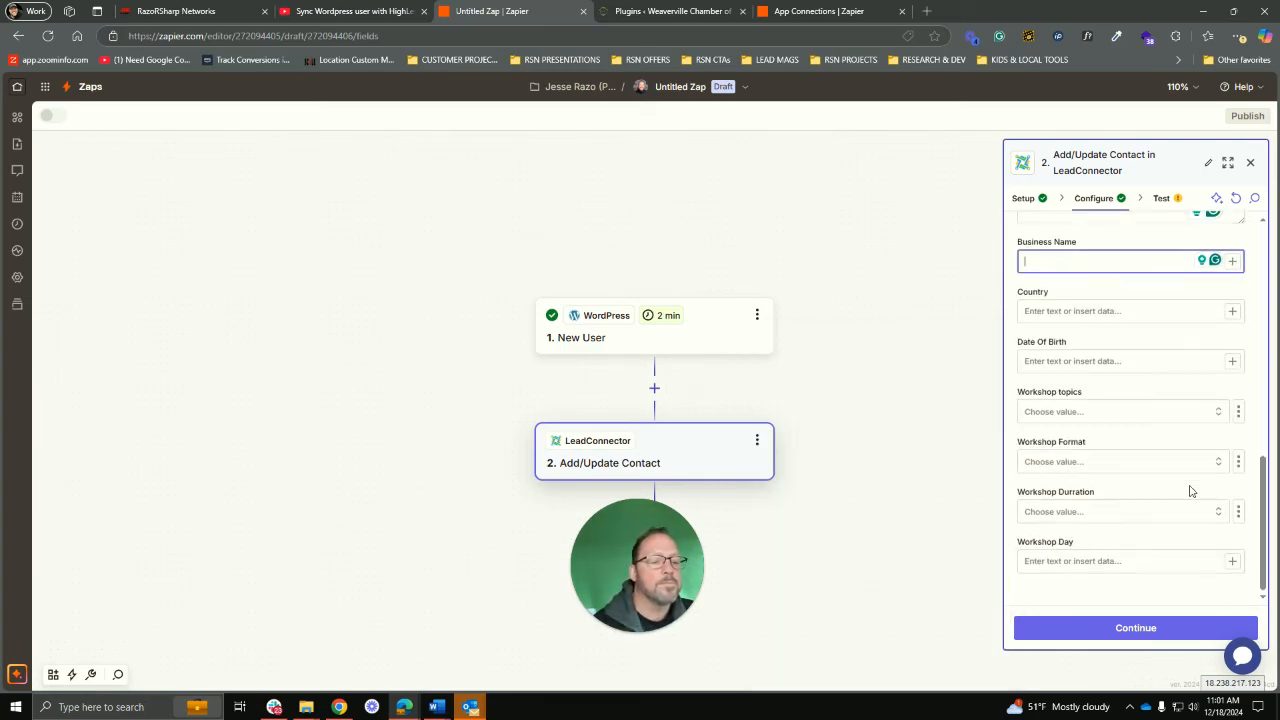
left_click(1127, 640)
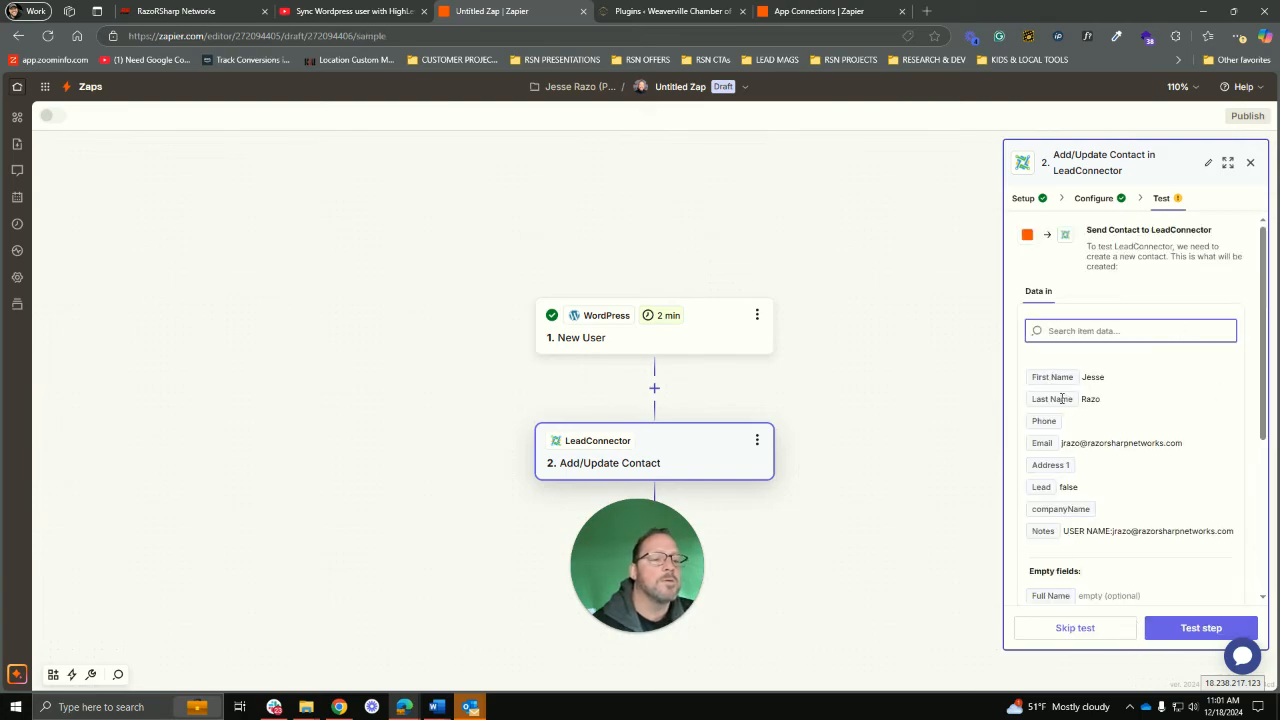
Step: Test the Add/Update Contact step, sending a sample contact to LeadConnector, then switch to the CRM
scroll(1142, 511, "down", 2)
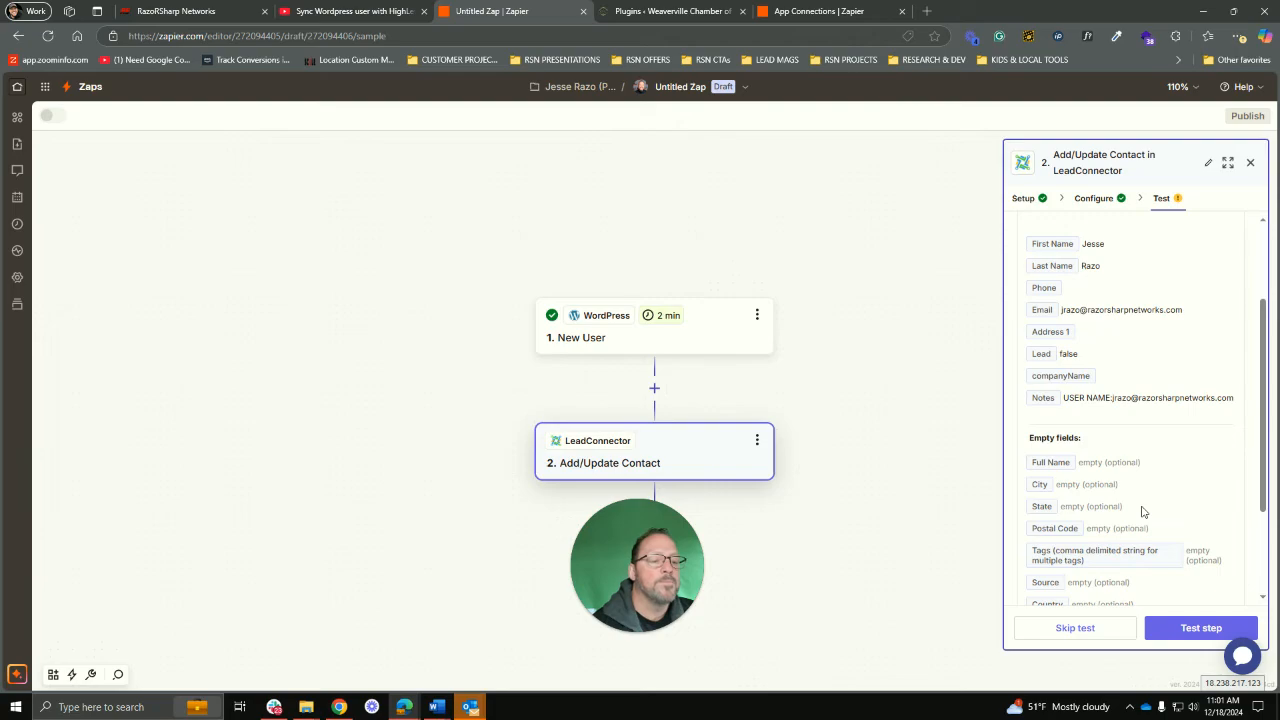
scroll(1142, 511, "down", 2)
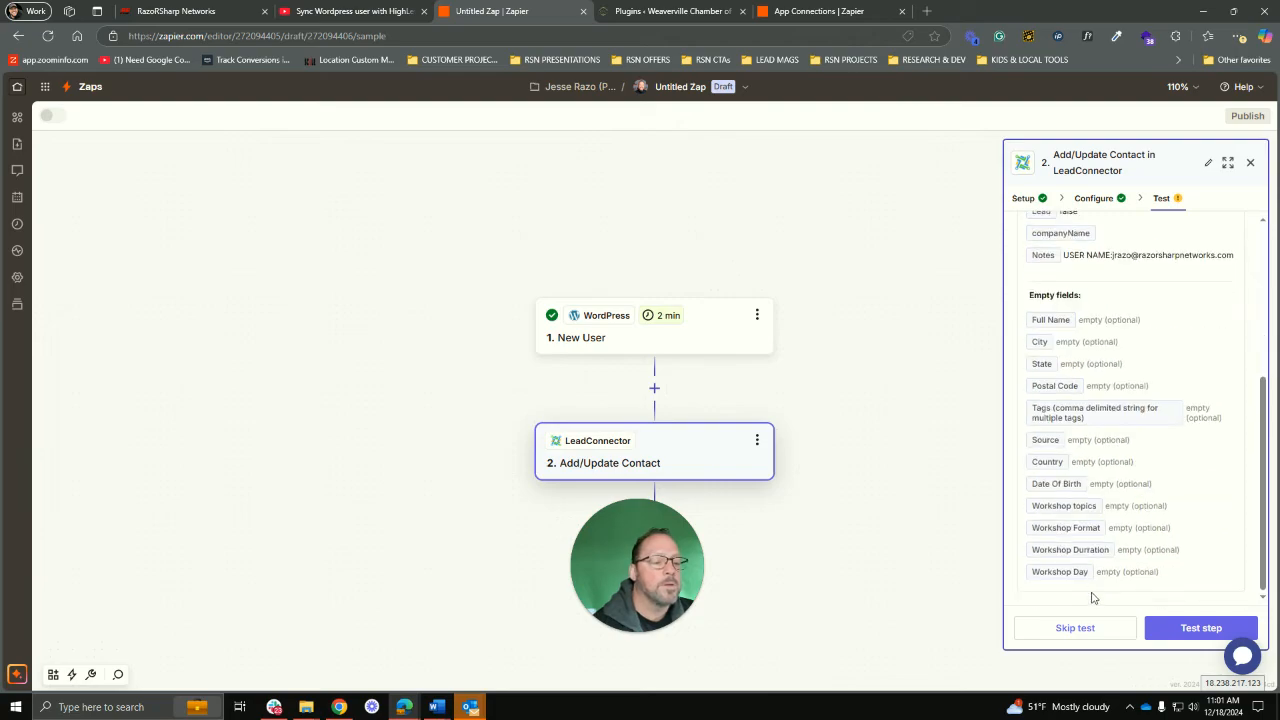
left_click(1180, 636)
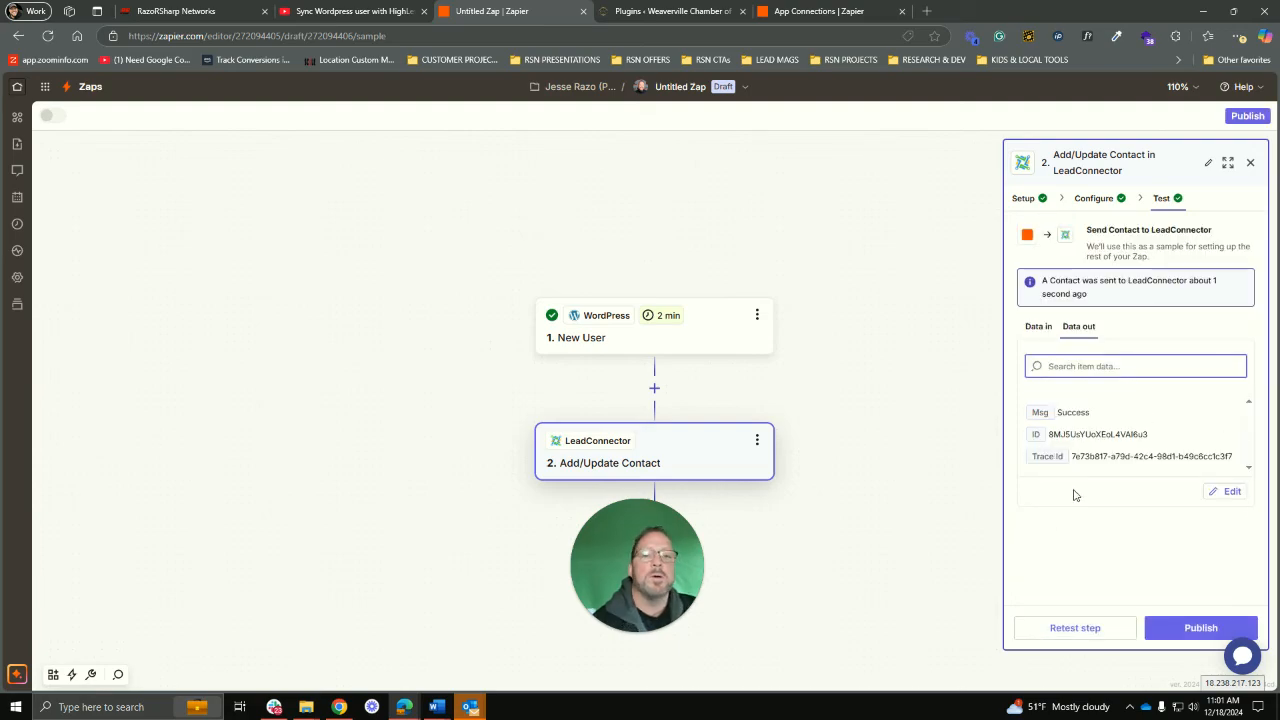
left_click(141, 8)
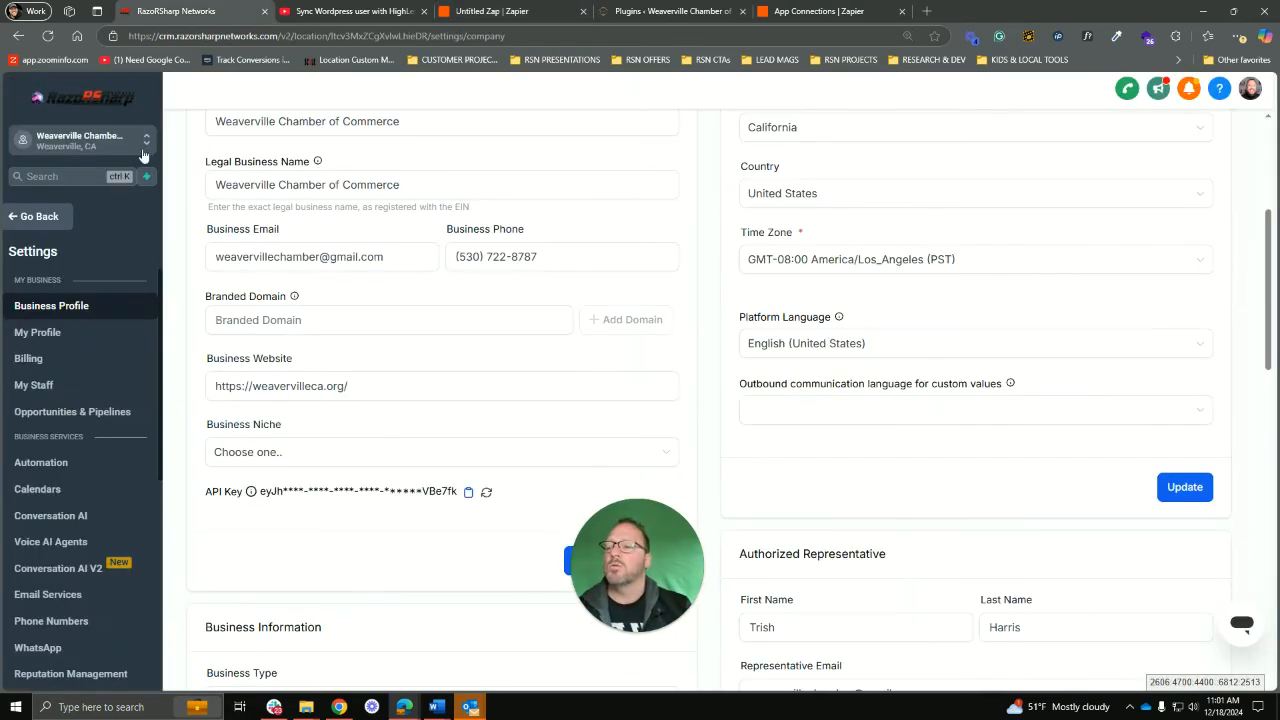
Step: In HighLevel's contact list, search for the test contact by first name and open its record
left_click(38, 218)
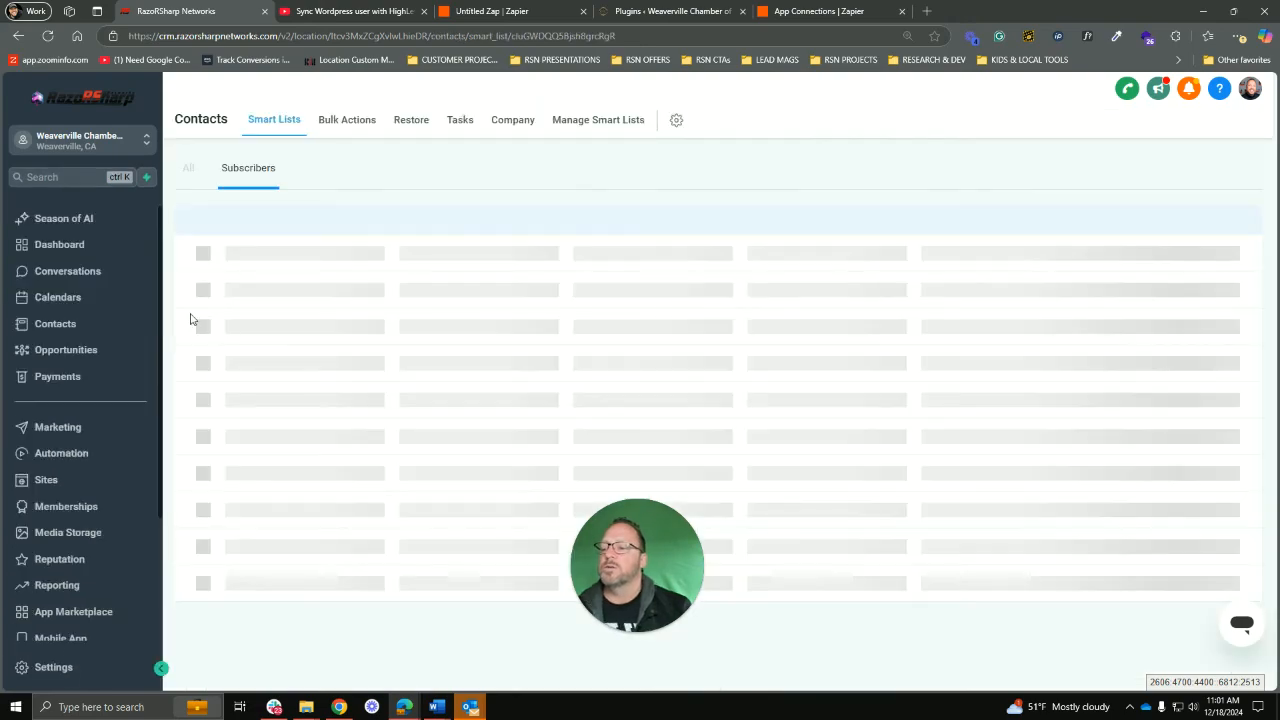
left_click(52, 323)
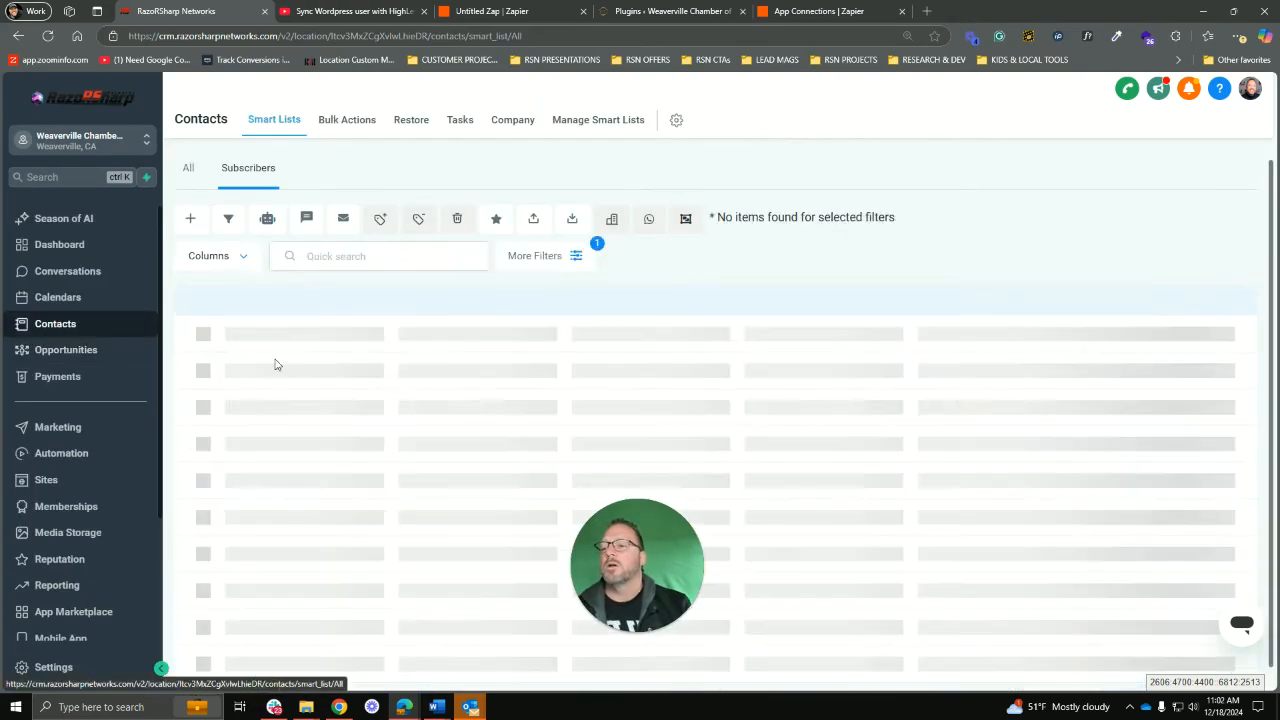
left_click(999, 218)
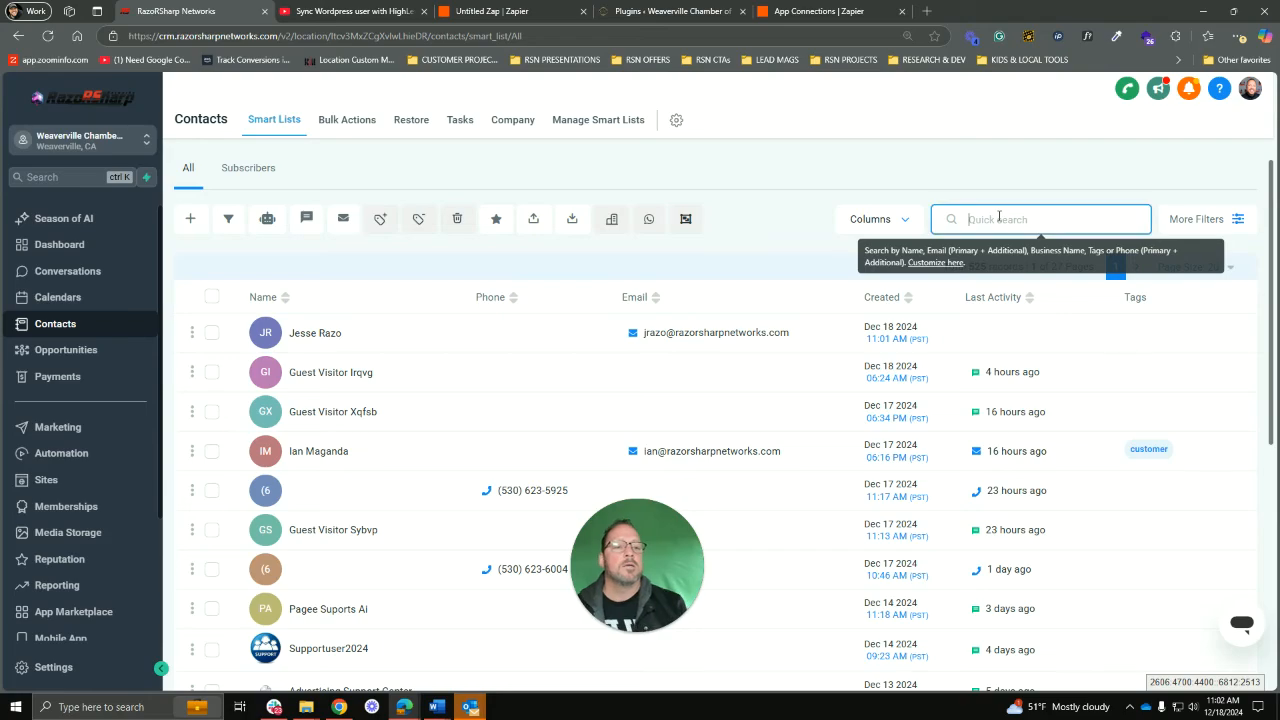
type("Jesse")
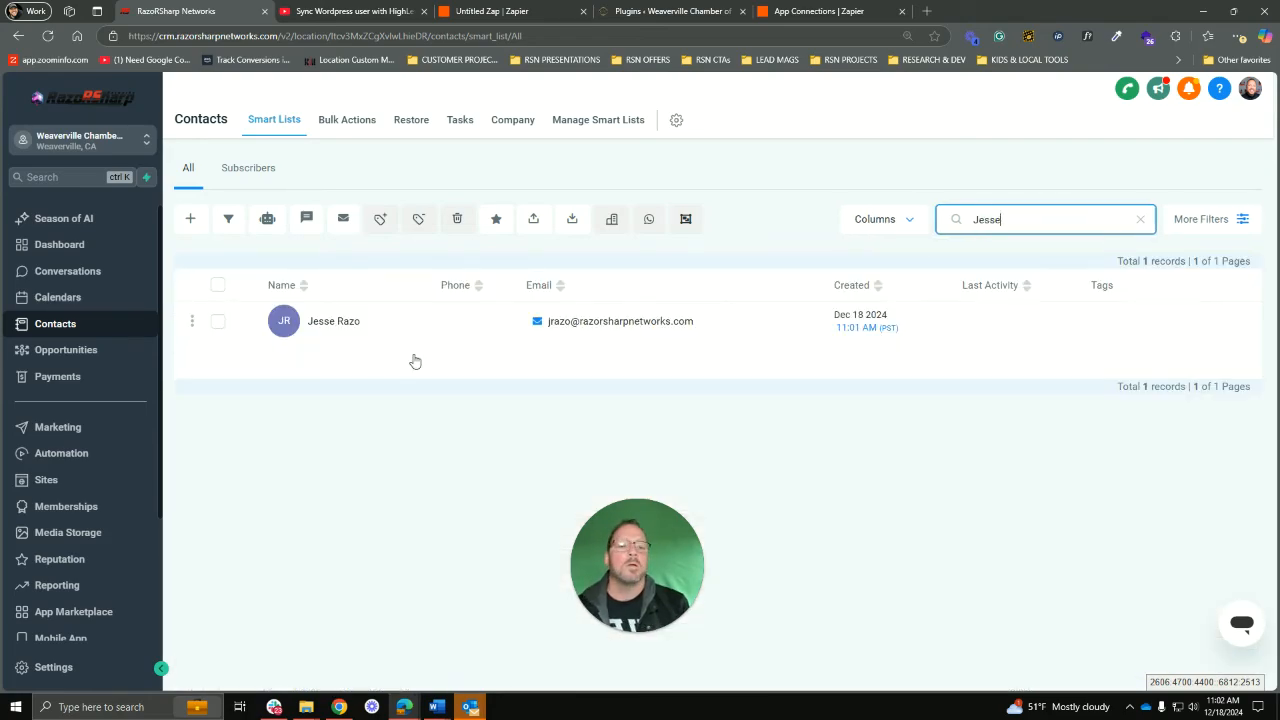
left_click(322, 331)
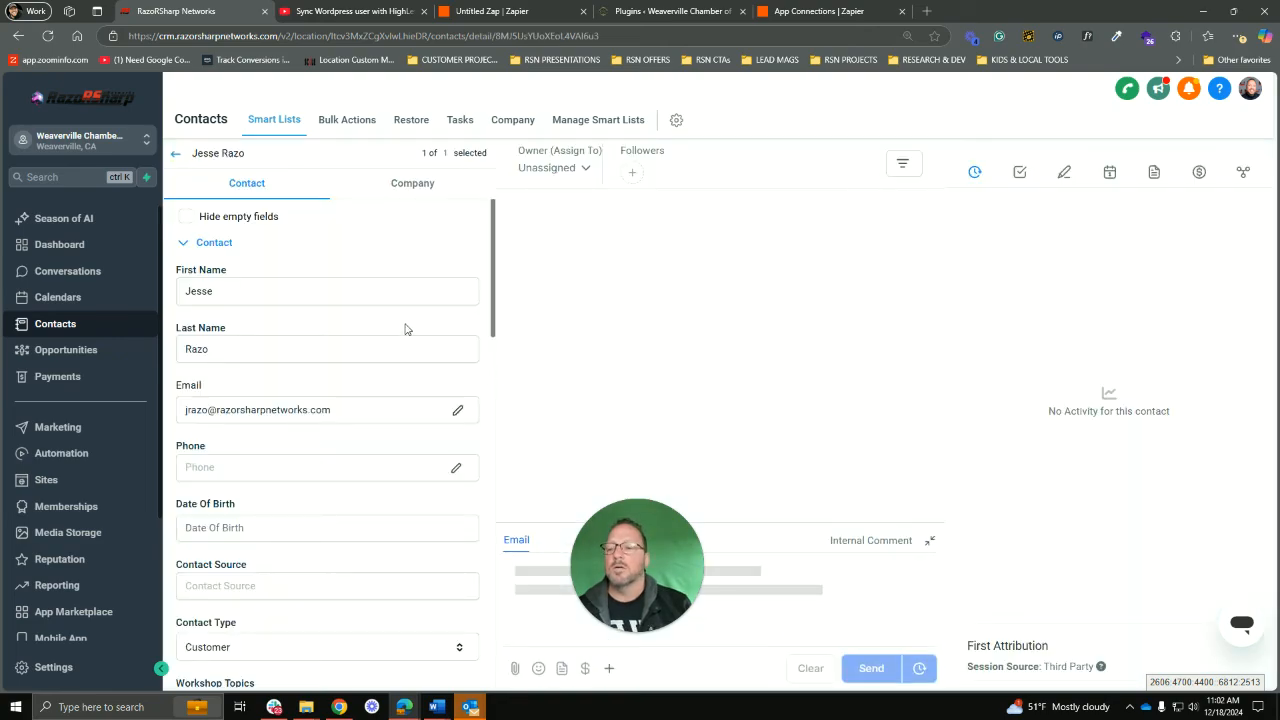
Step: Delete the contact's USER NAME note, confirm, and return to Zapier's LeadConnector connections
scroll(395, 360, "down", 2)
scroll(388, 380, "down", 6)
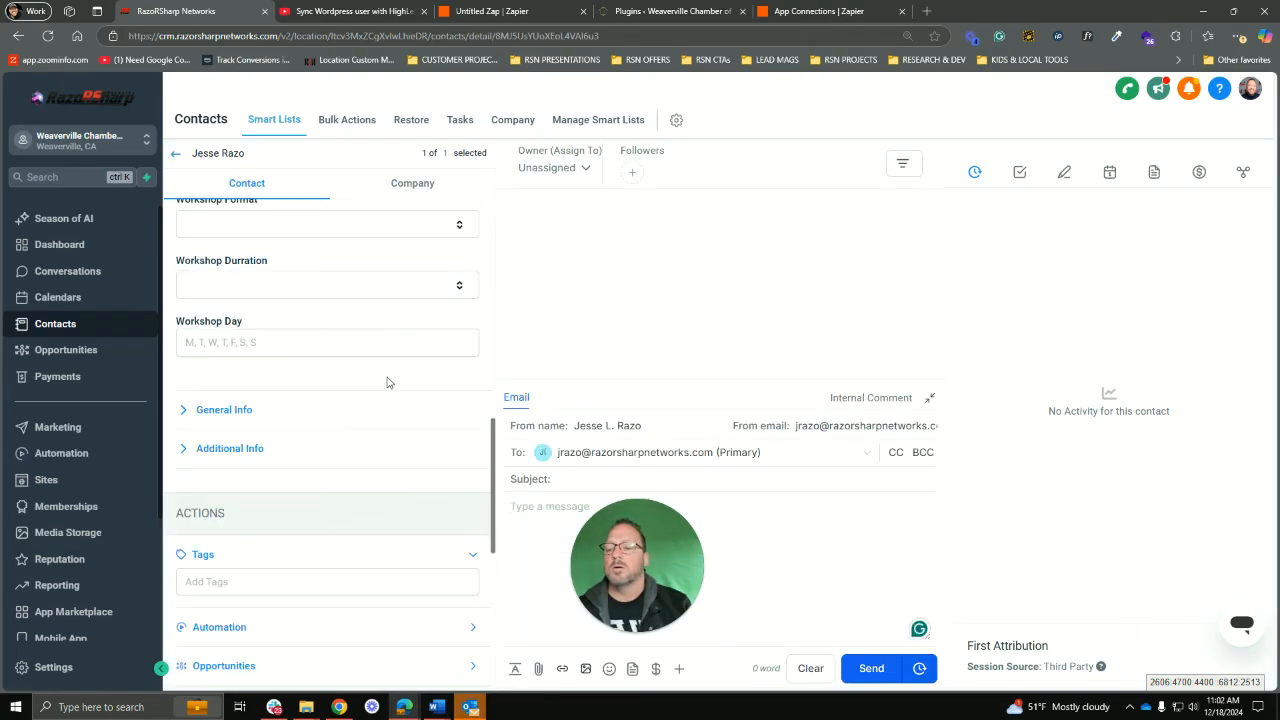
scroll(472, 386, "up", 1)
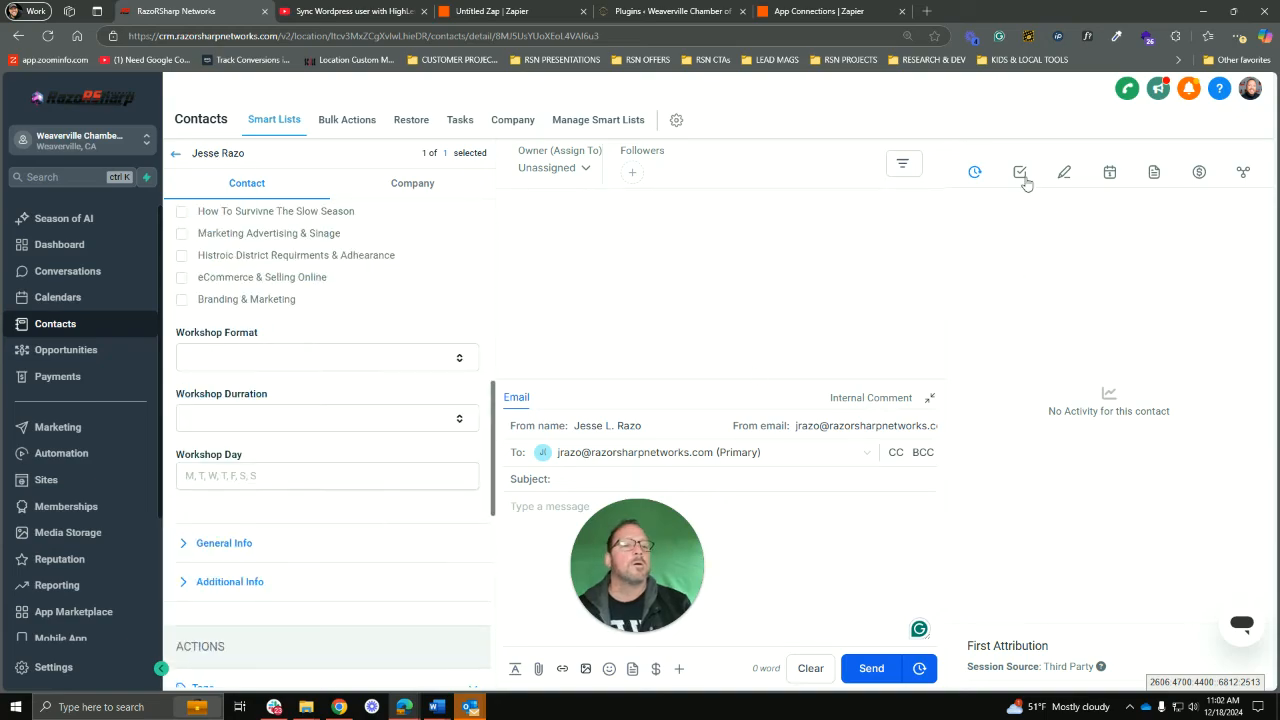
left_click(1064, 174)
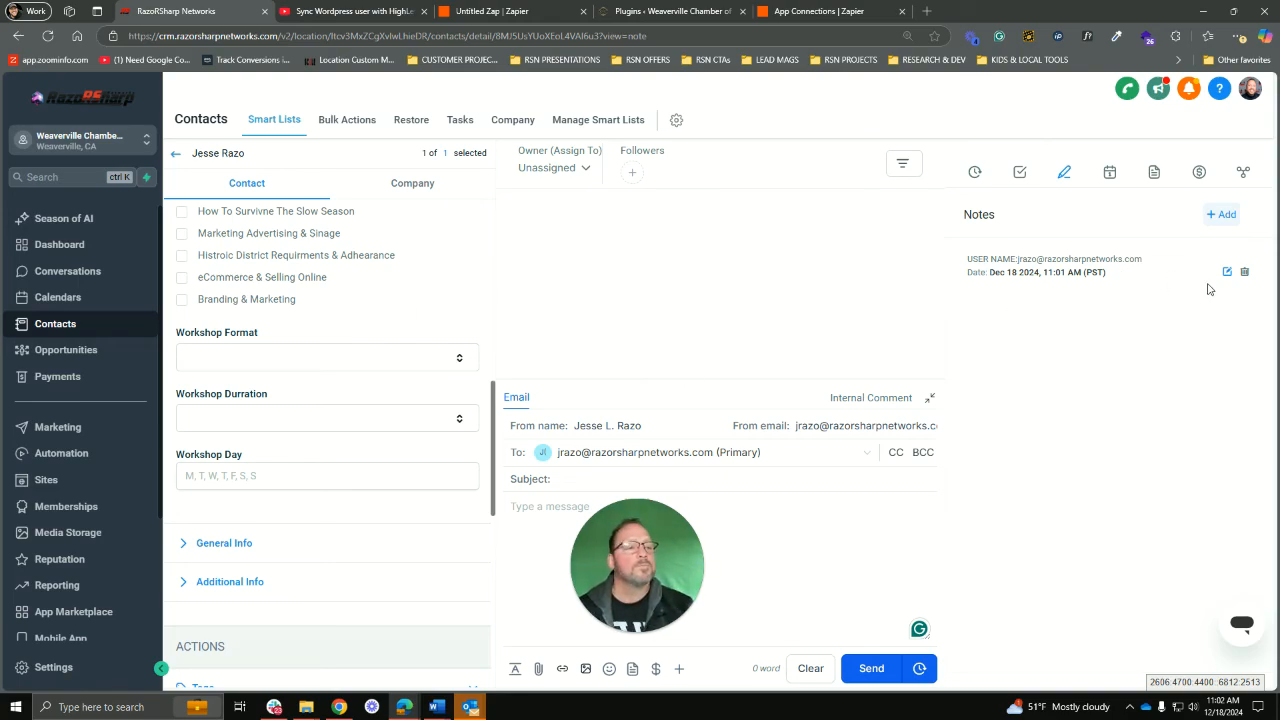
left_click(1245, 273)
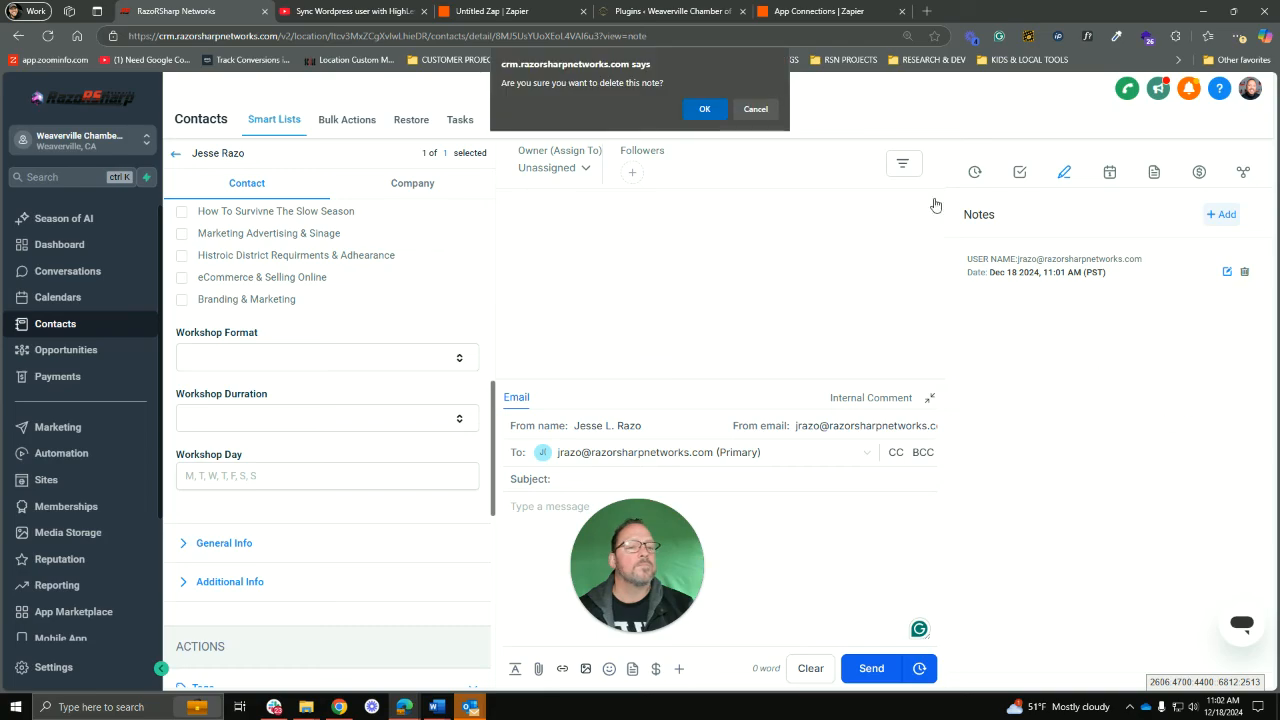
left_click(702, 113)
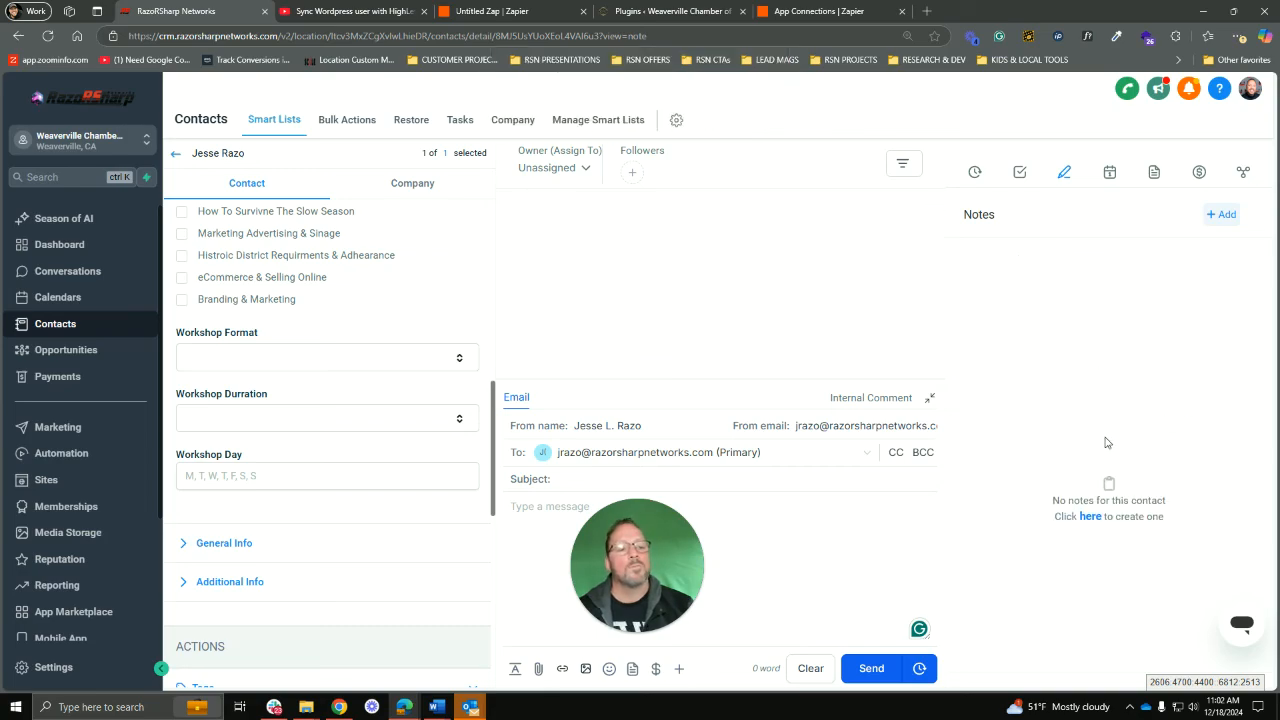
left_click(818, 11)
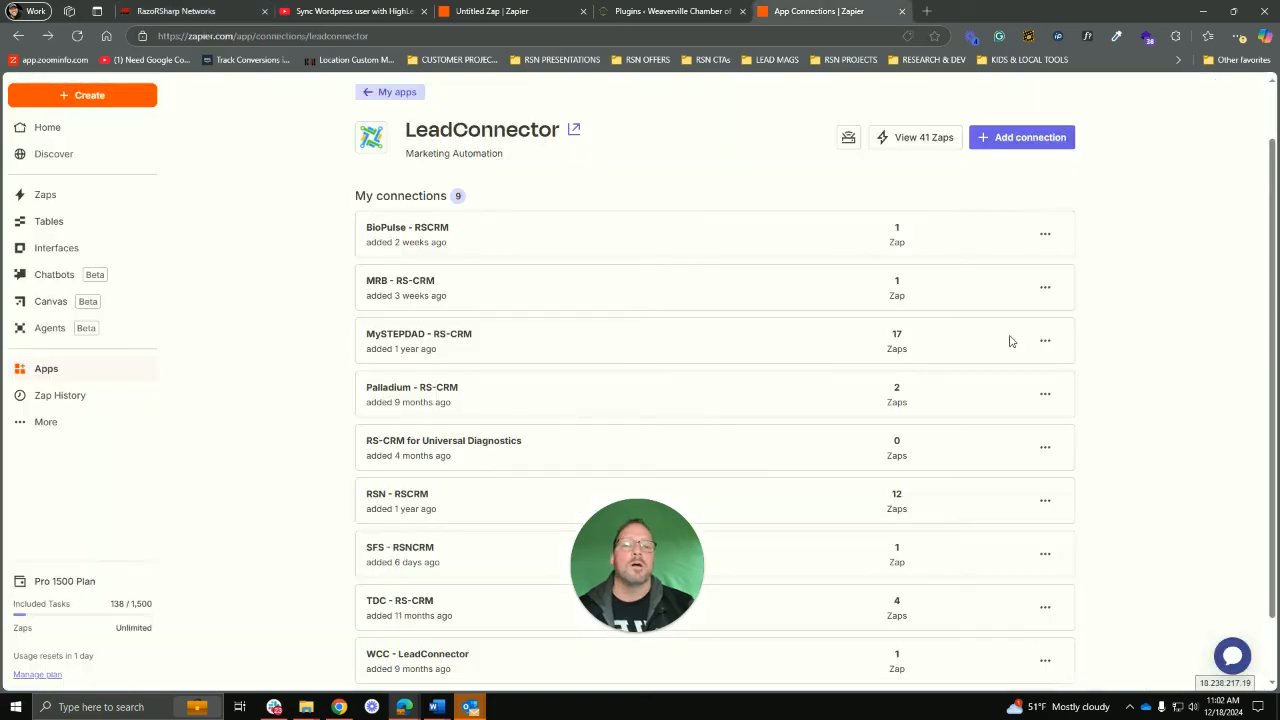
Step: In the Untitled Zap, empty the USER NAME/Username contents of Notes and continue
left_click(528, 11)
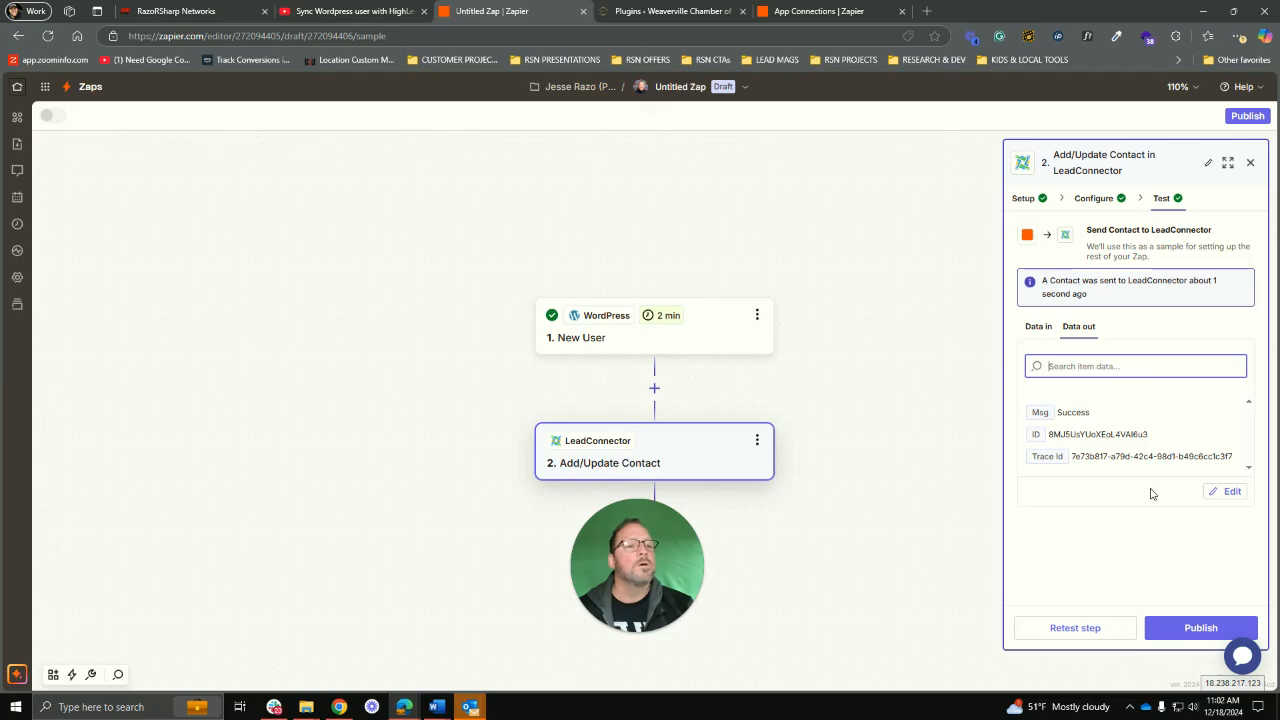
left_click(1093, 198)
scroll(1180, 480, "down", 6)
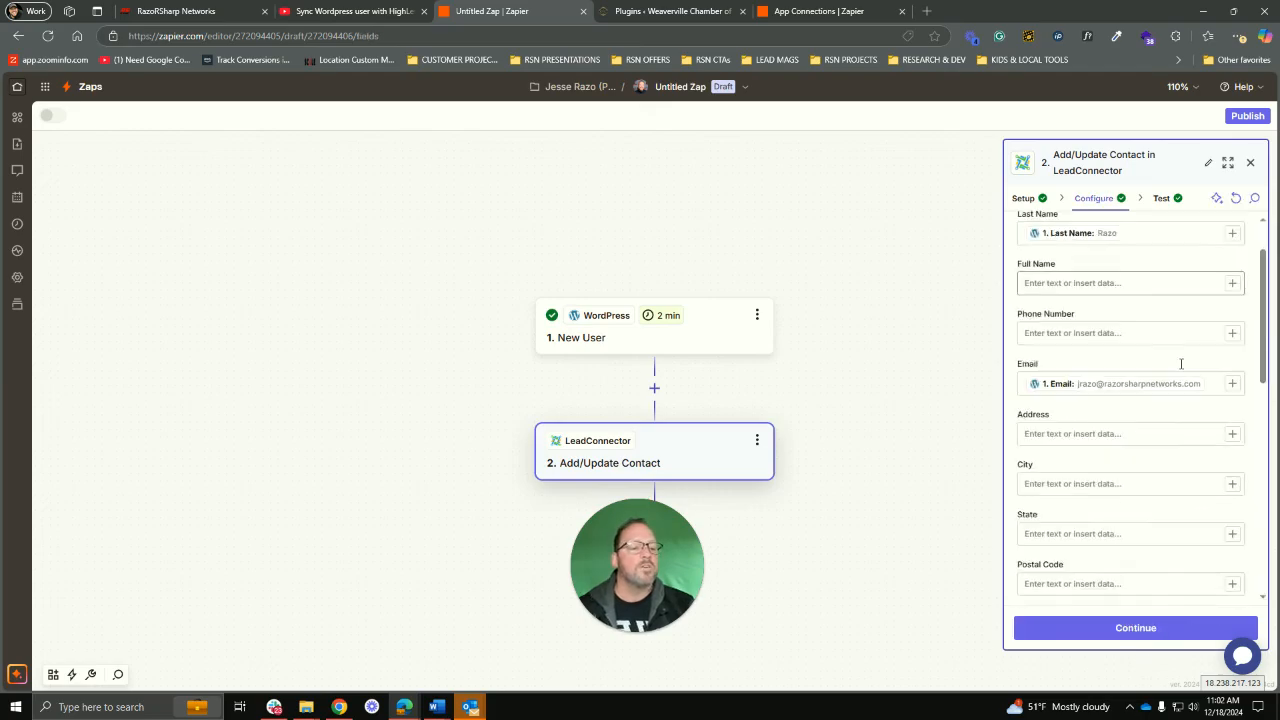
scroll(1185, 452, "down", 1)
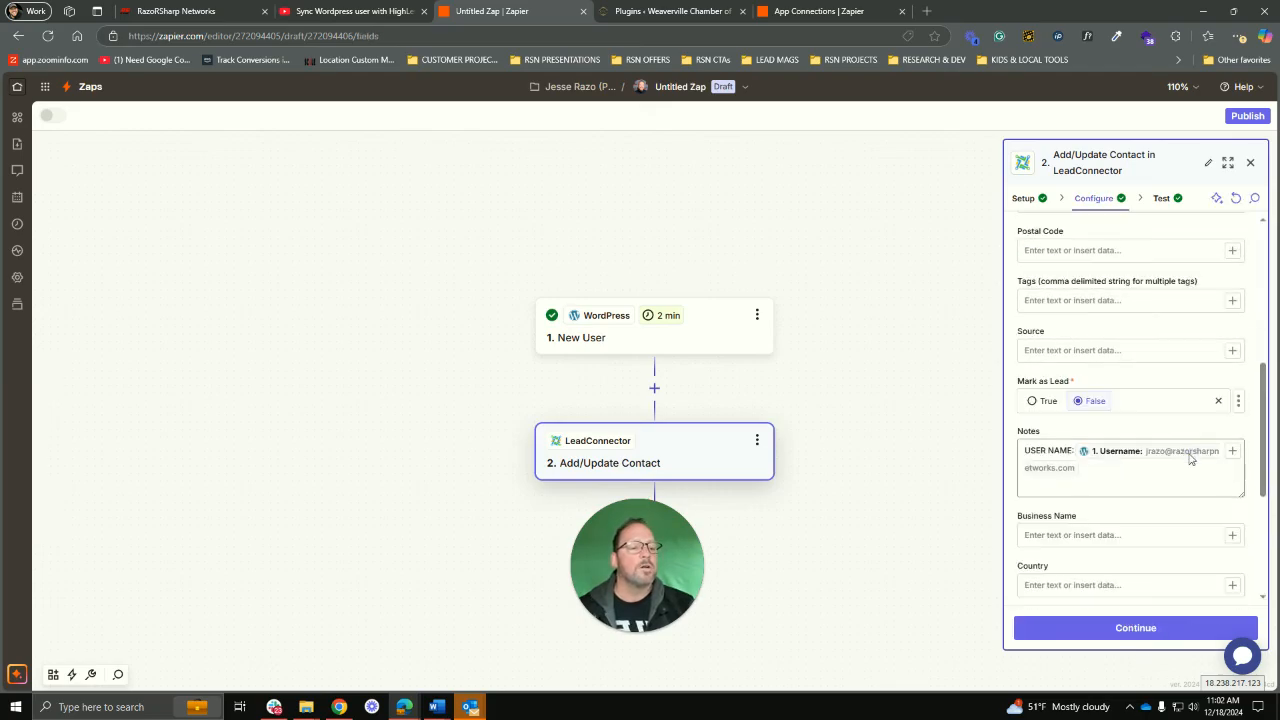
left_click(1096, 474)
key("BackSpace")
key("BackSpace")
key("BackSpace")
key("BackSpace")
key("BackSpace")
key("BackSpace")
key("BackSpace")
key("BackSpace")
key("BackSpace")
key("BackSpace")
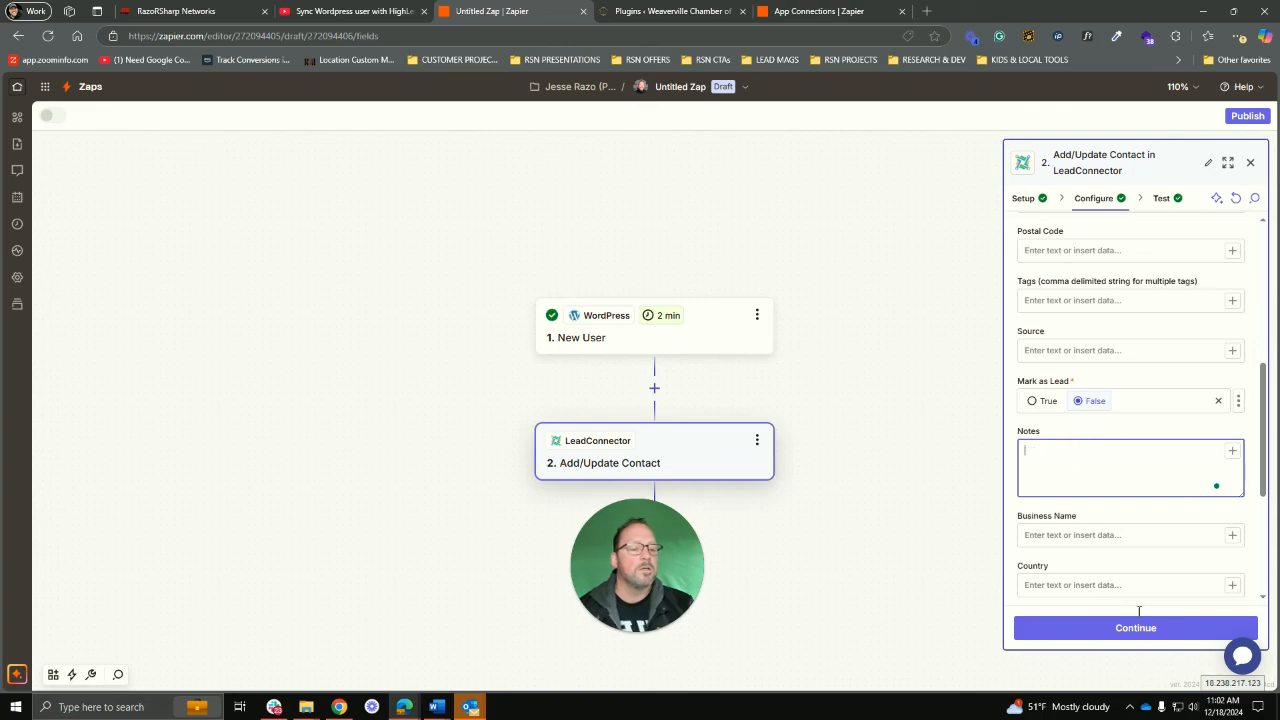
left_click(1137, 632)
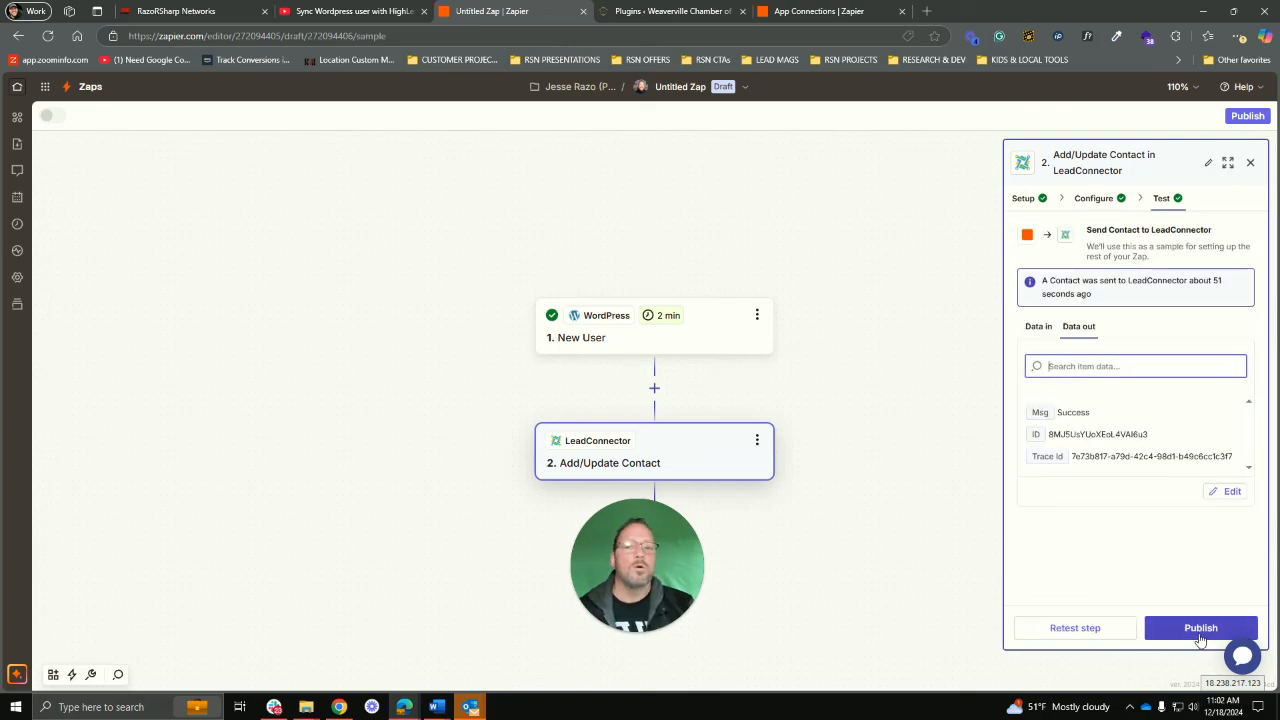
Step: Rename the Untitled Zap from its title menu to 'WCOC - UPDATE USER - WORDPRESS'
left_click(695, 88)
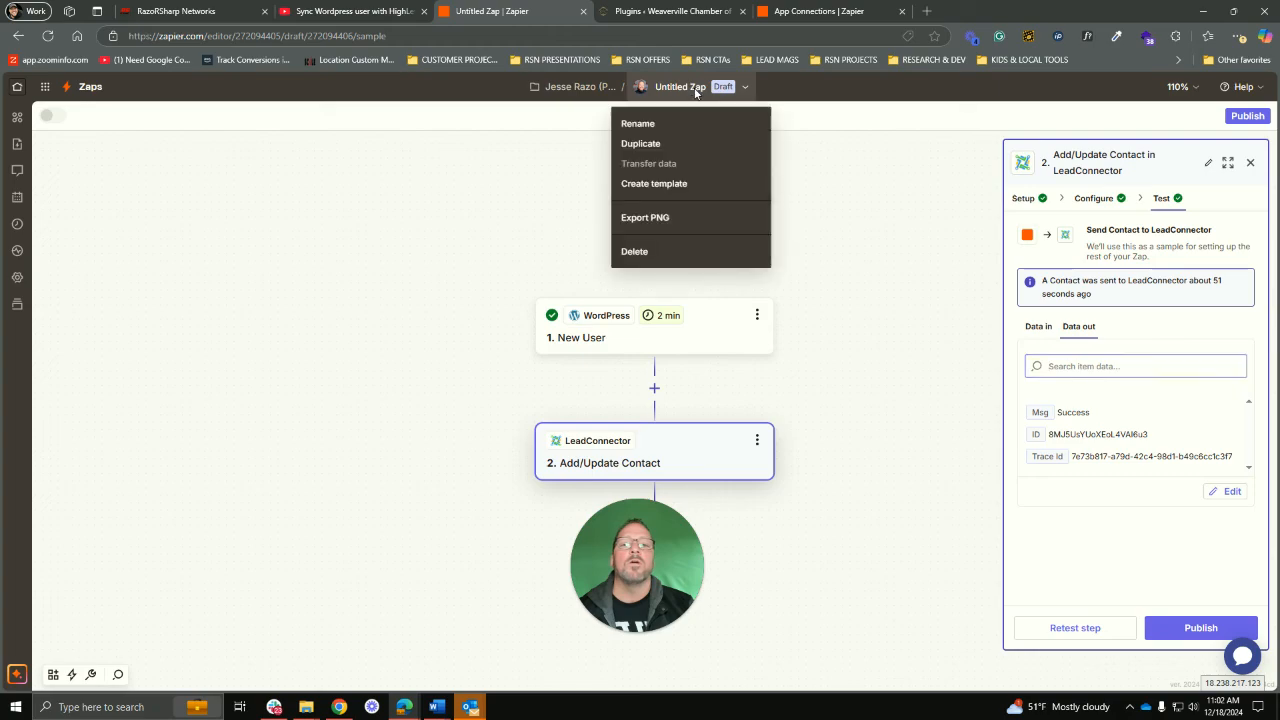
left_click(646, 124)
type("W")
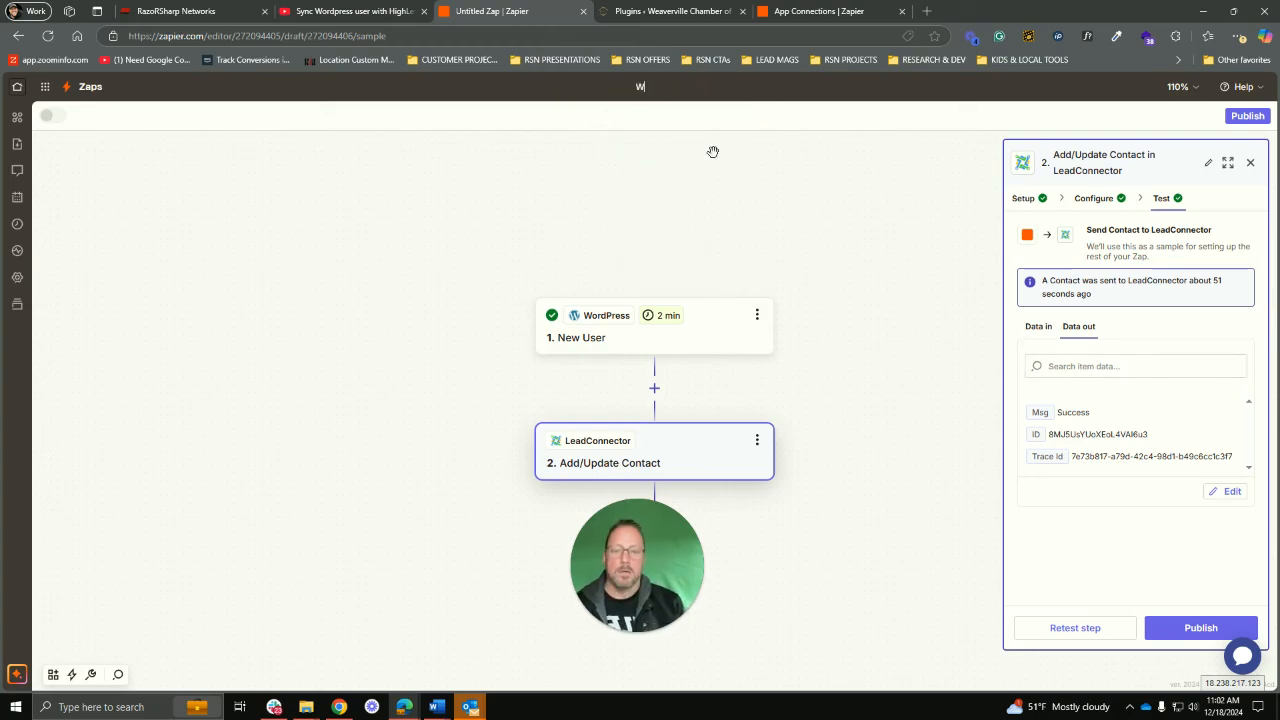
type("COC - ")
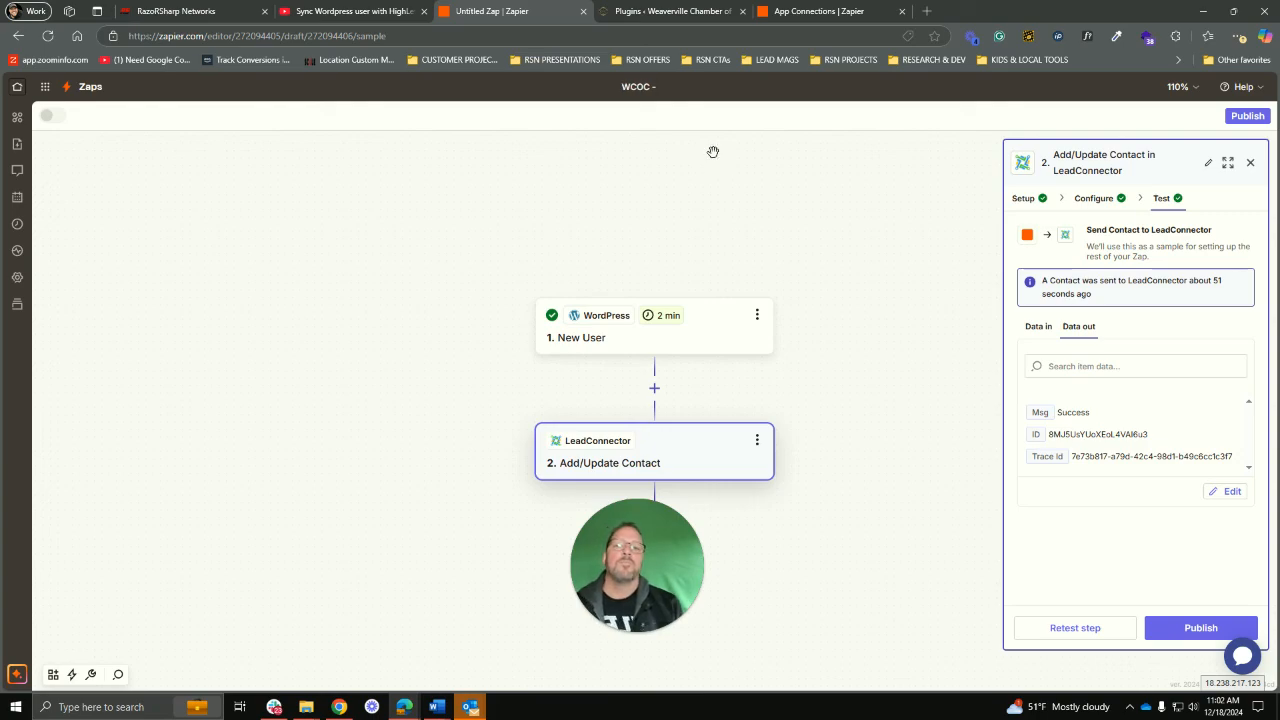
type("U")
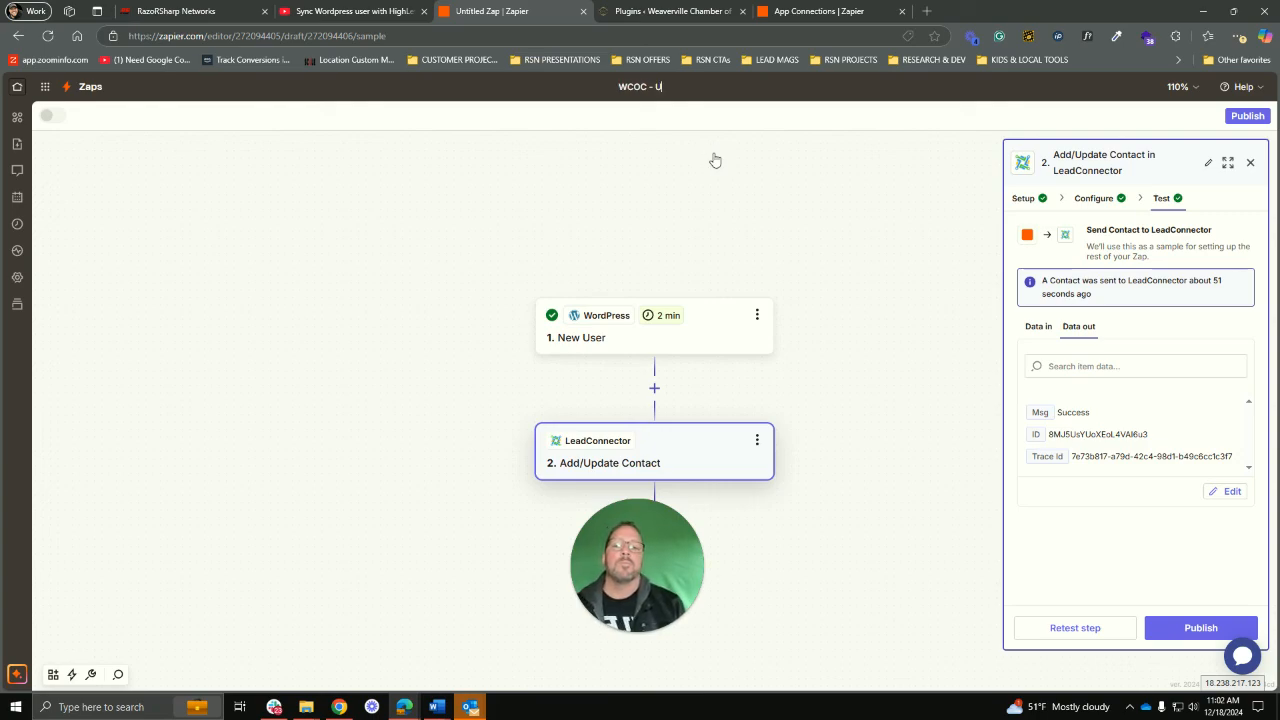
type("PDATE USER")
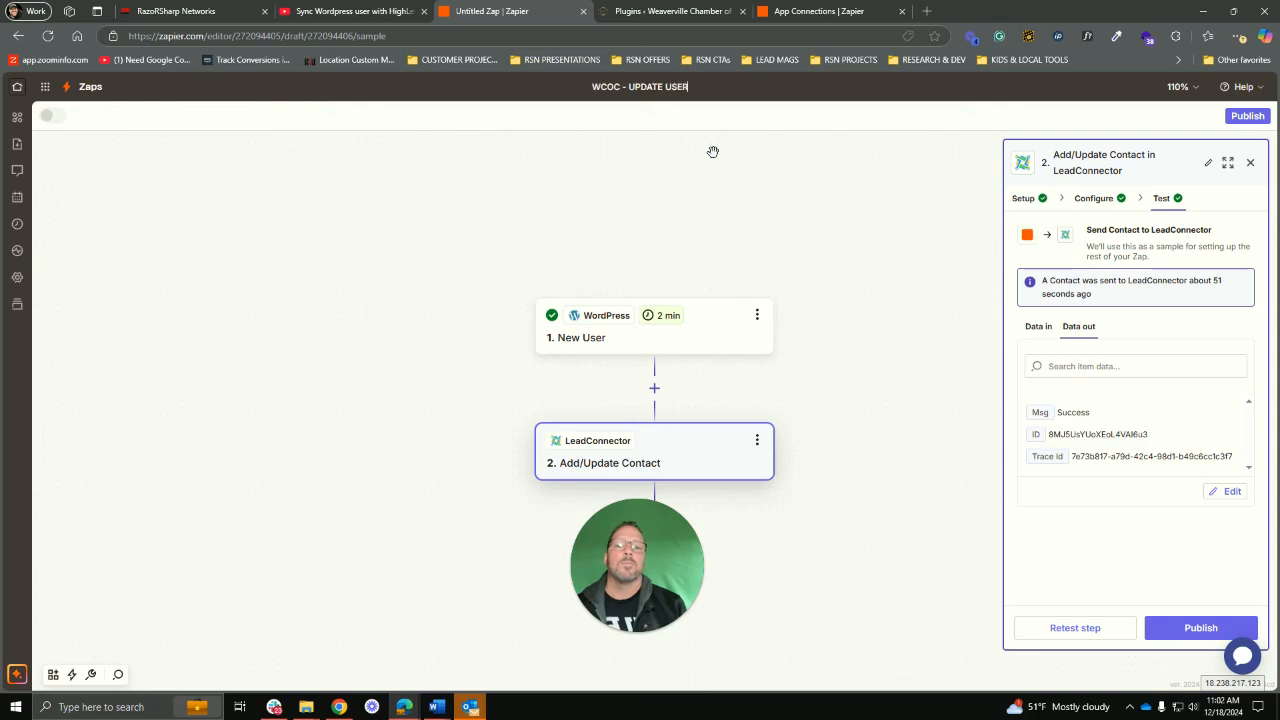
type(" -")
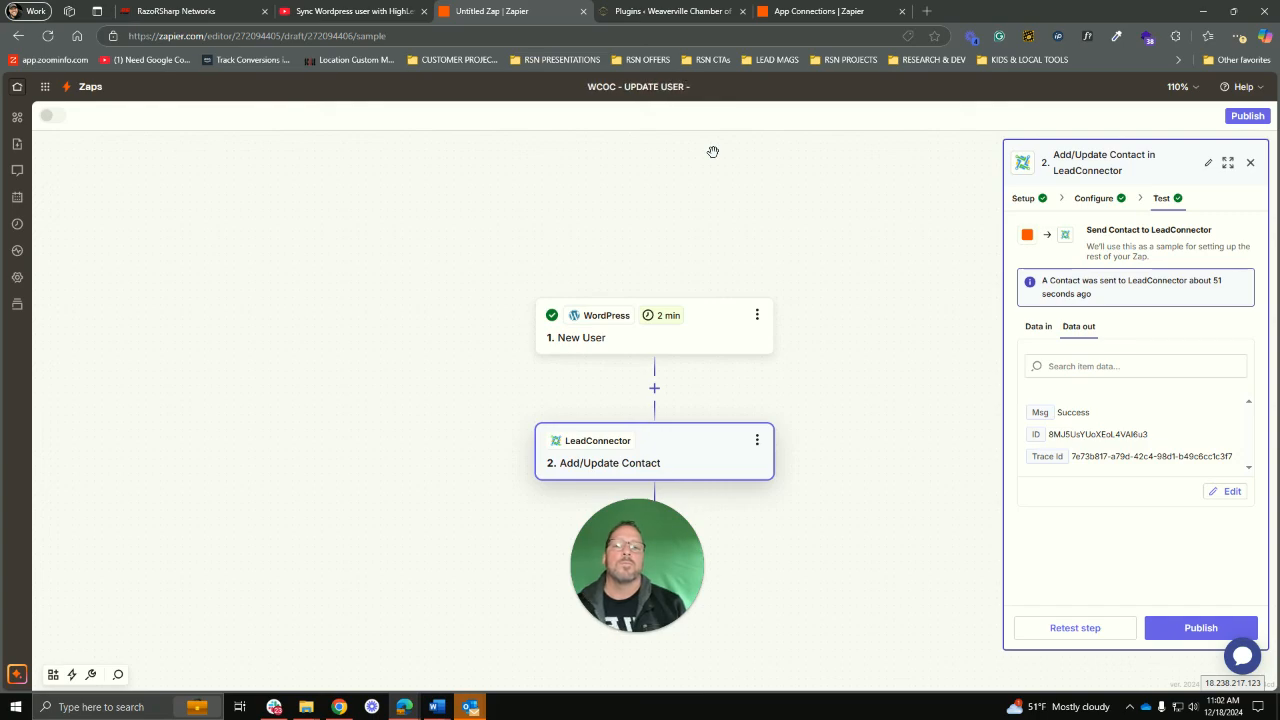
type(" WORDPRESS")
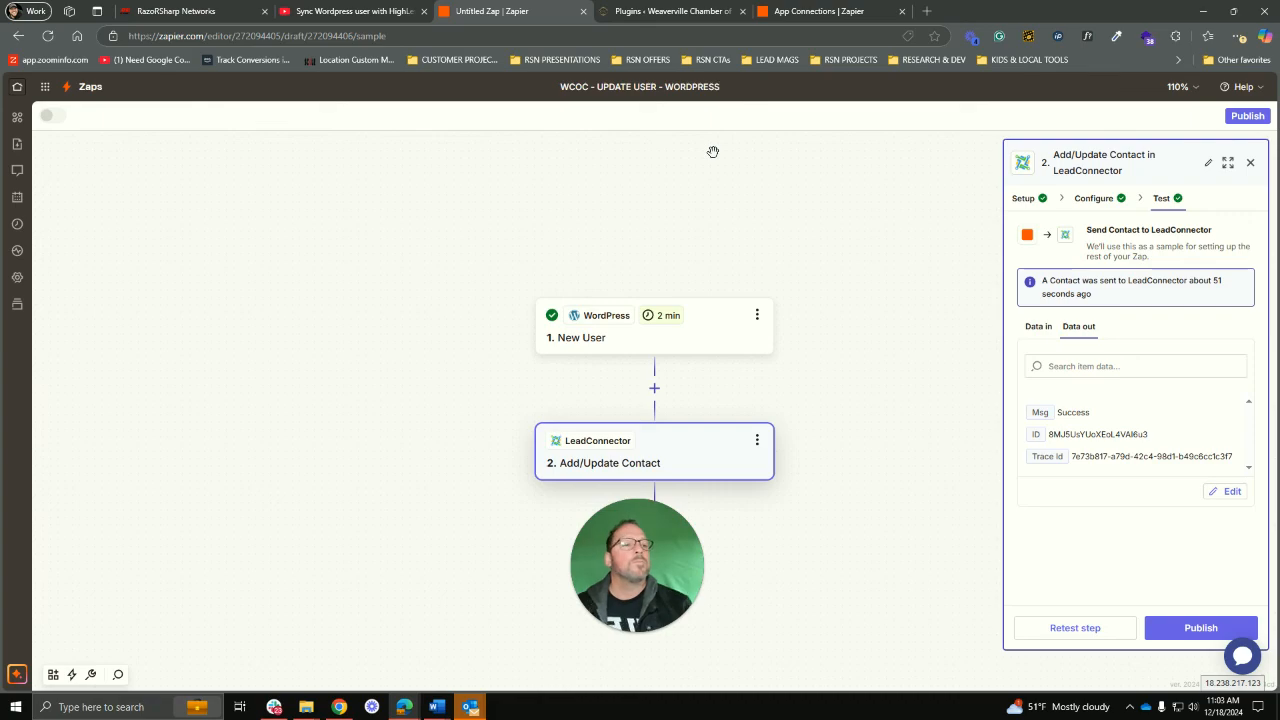
Step: Publish the Zap and turn it on as version v1
left_click(1179, 629)
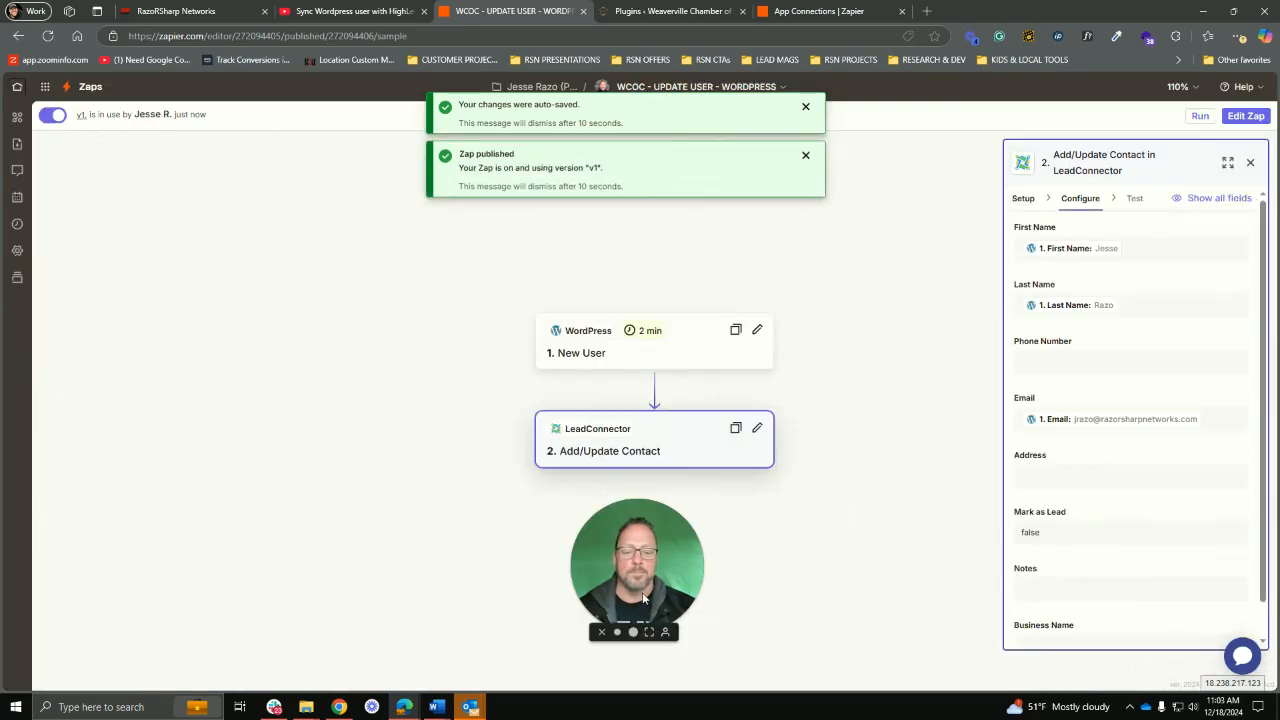
left_click(650, 633)
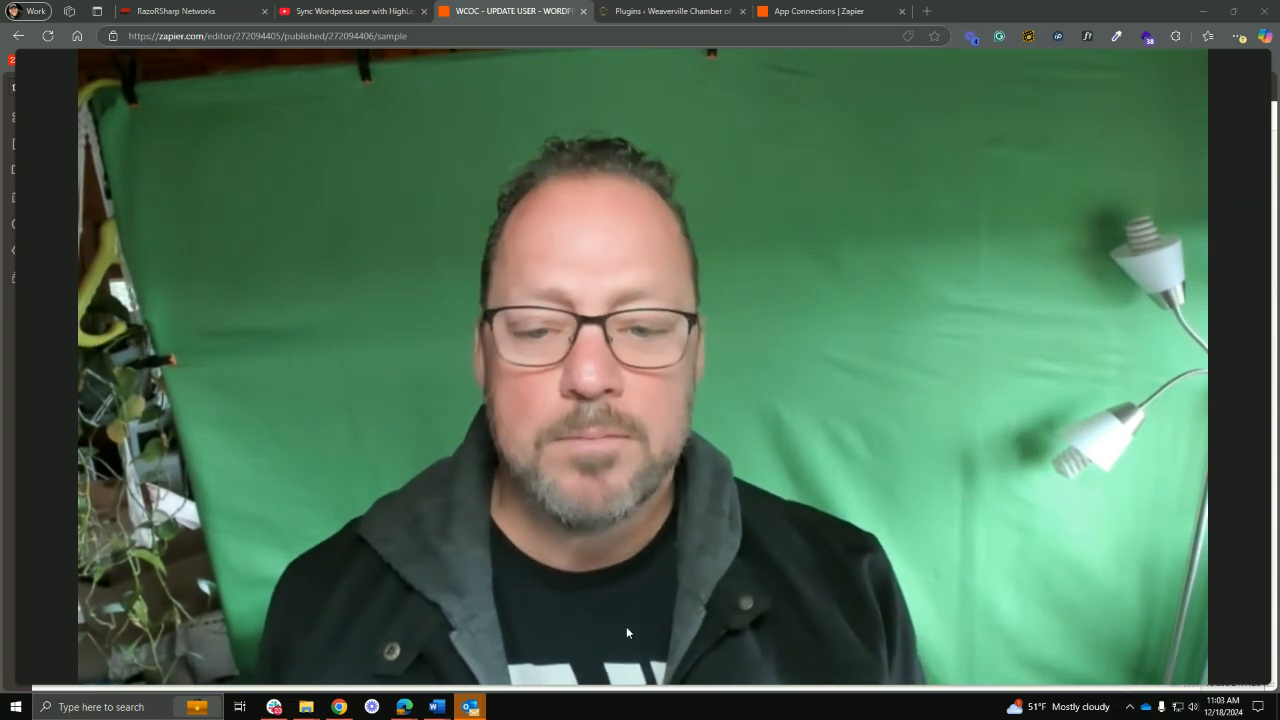
mouse_move(558, 680)
left_click(642, 686)
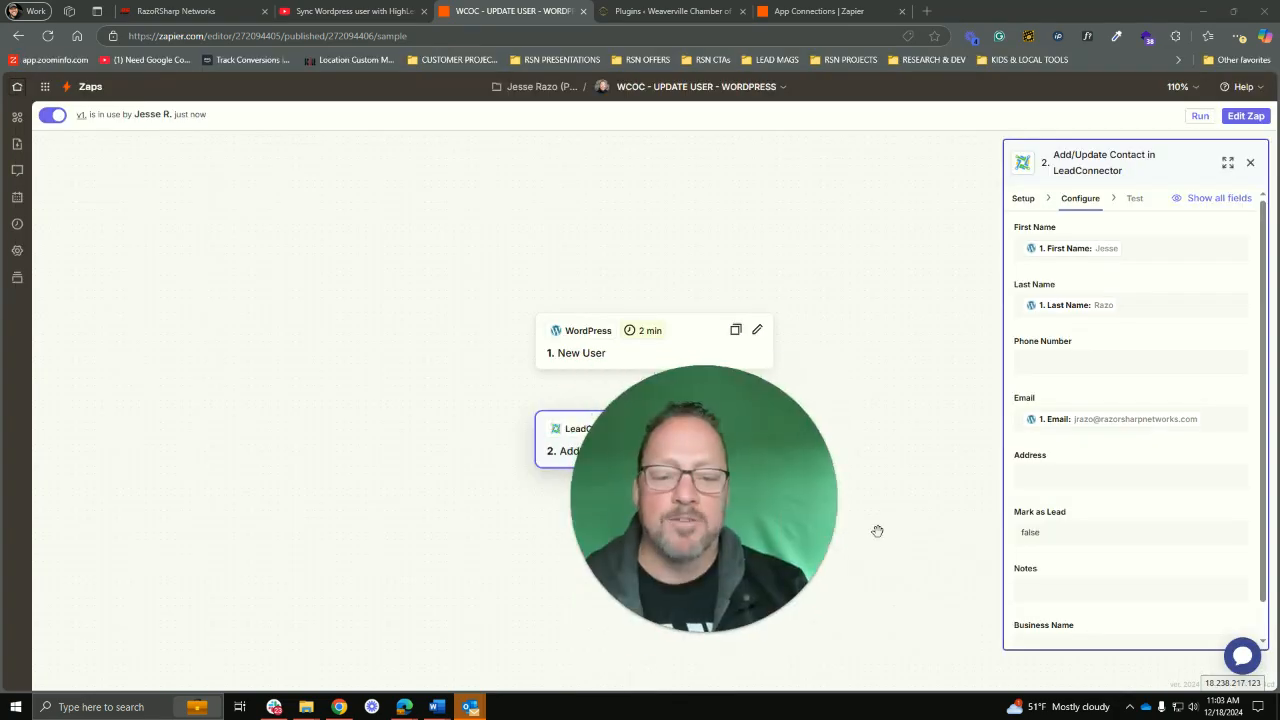
left_click_drag(786, 524, 741, 528)
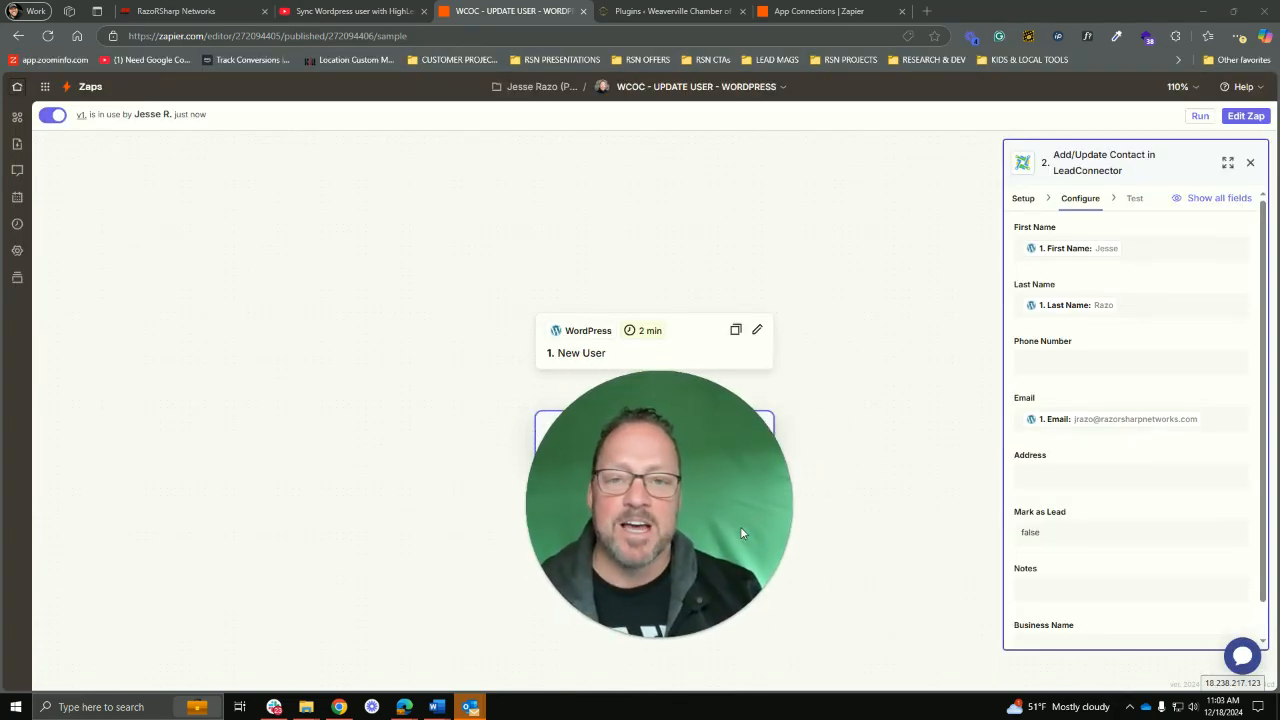